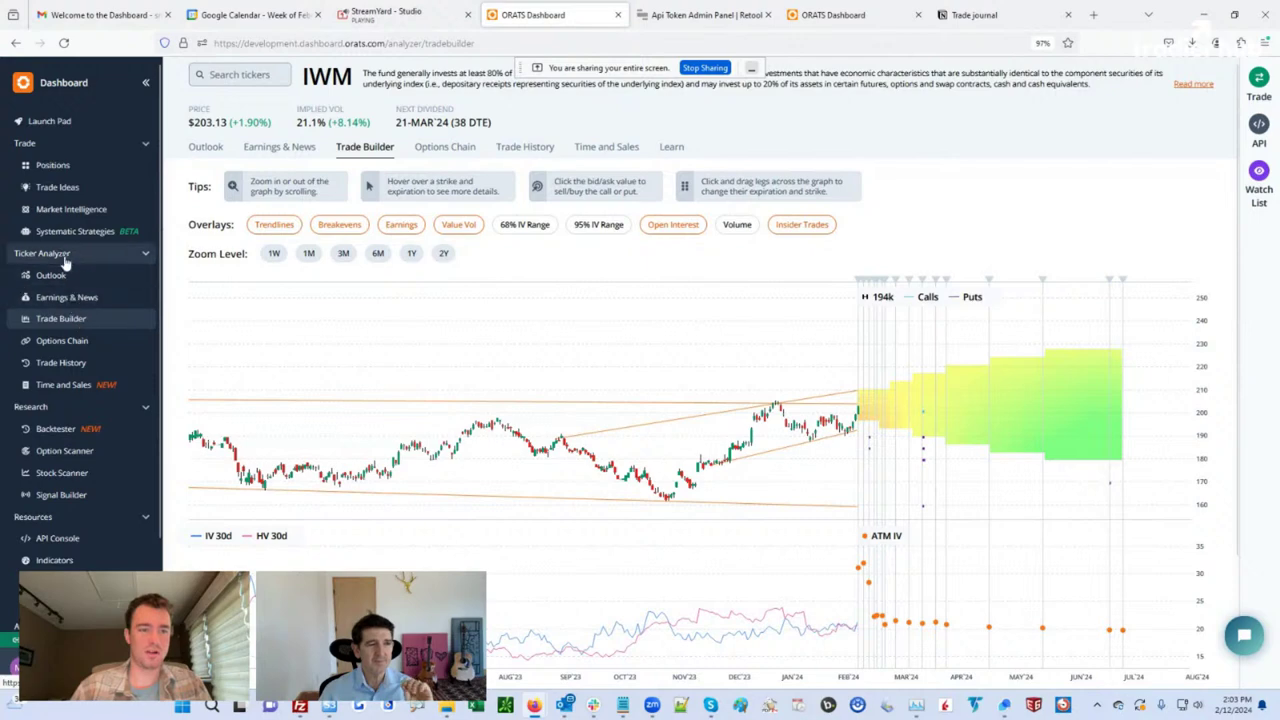
# Open the indicators library and view the ivHvXernRatio indicator's details page.
pyautogui.click(55, 558)
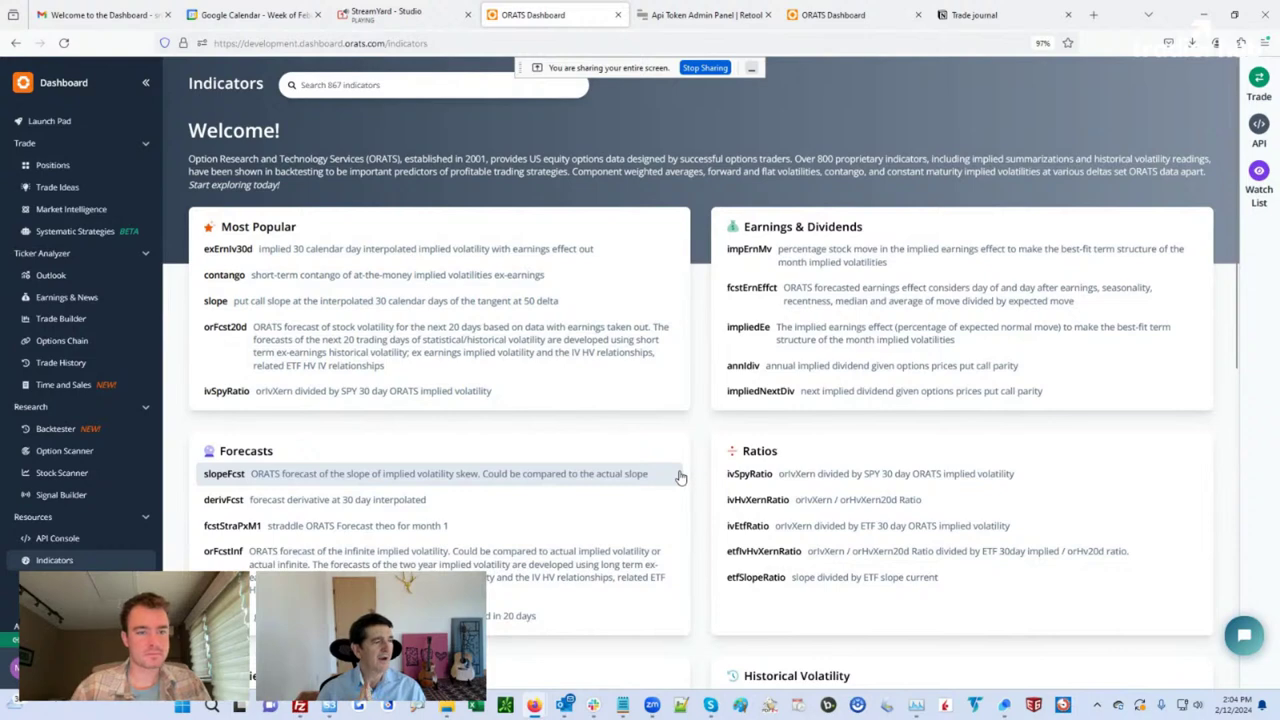
pyautogui.click(757, 499)
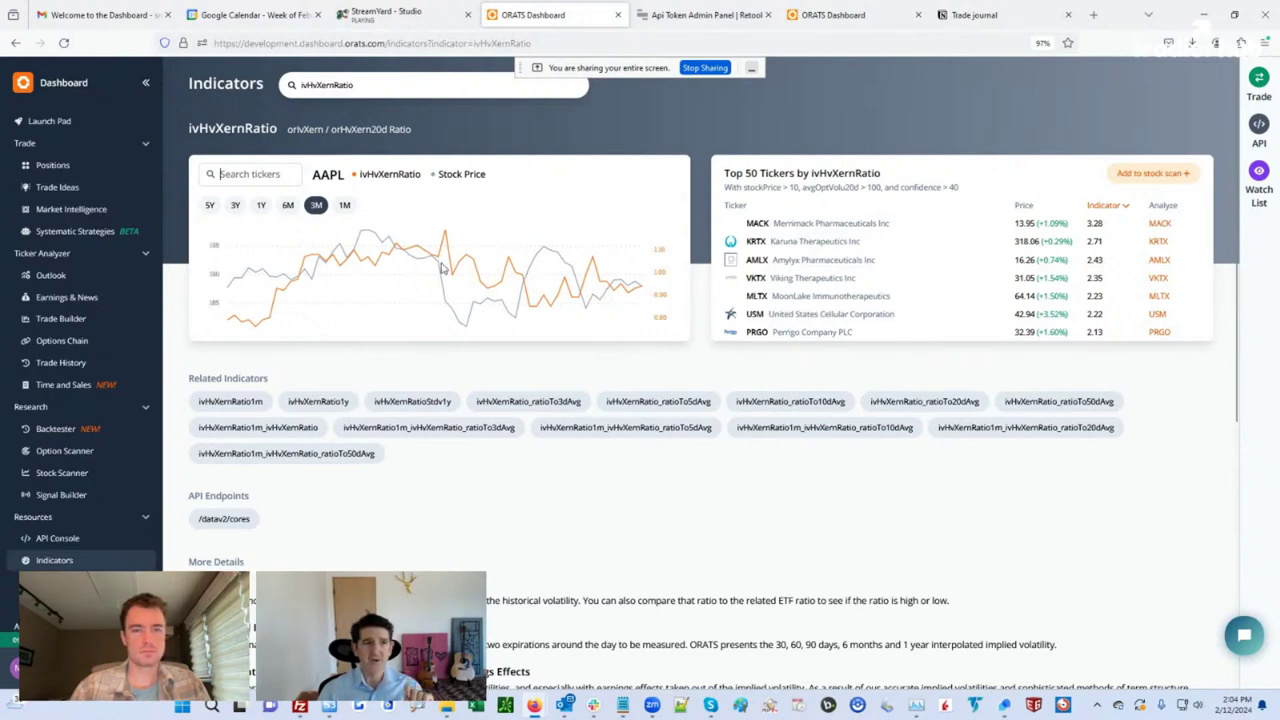
# Return to the IWM Trade Builder and scroll through its price chart and volatility cone.
pyautogui.click(63, 318)
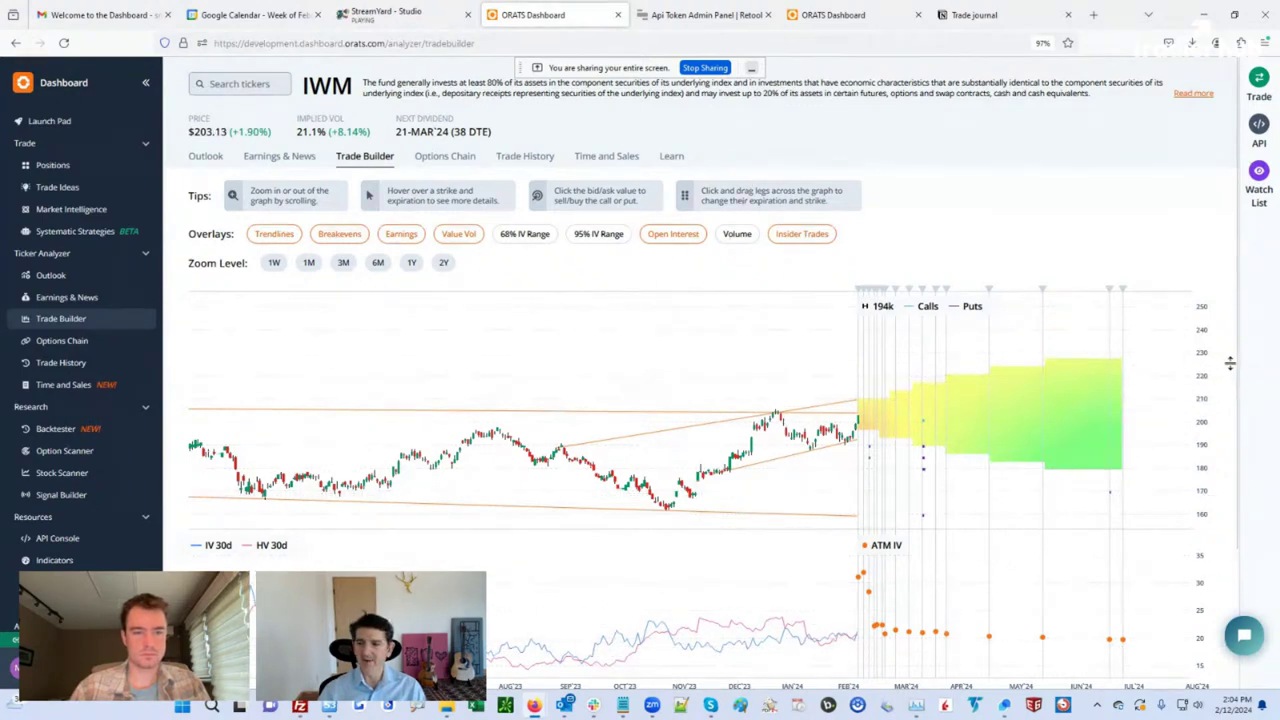
pyautogui.moveTo(1240, 369); pyautogui.dragTo(1238, 425)
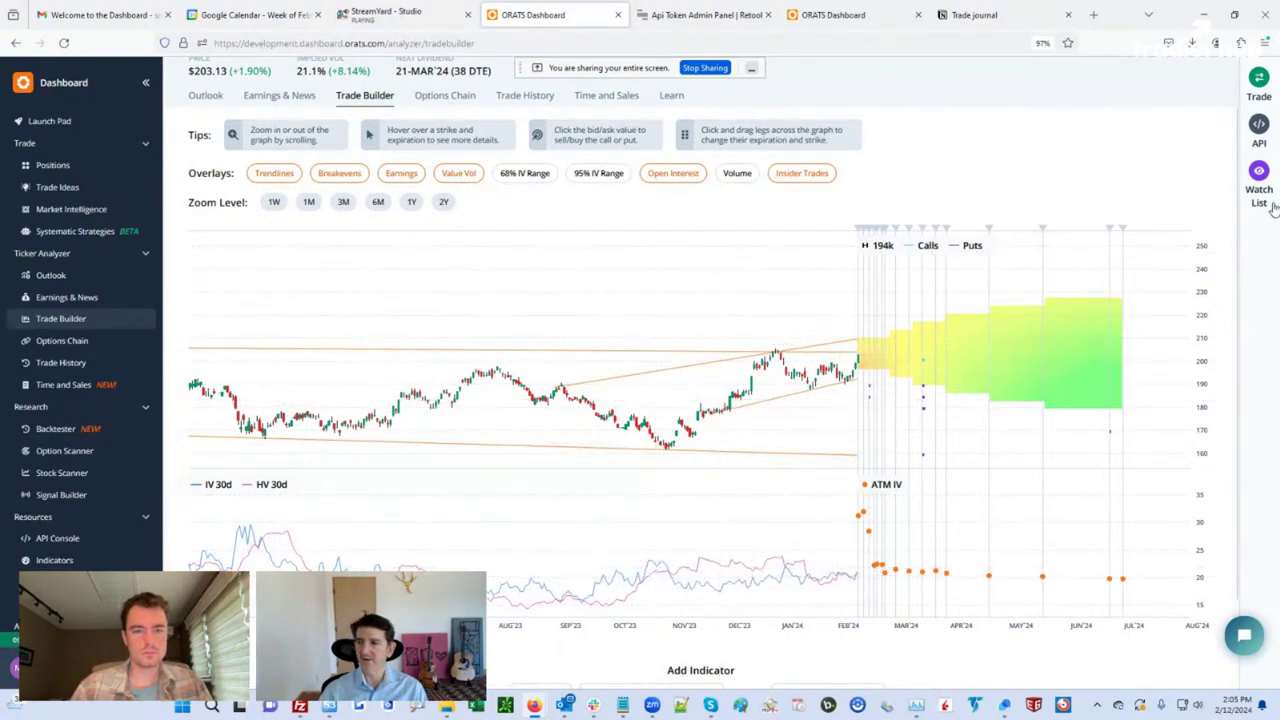
pyautogui.scroll(2, 1245, 222)
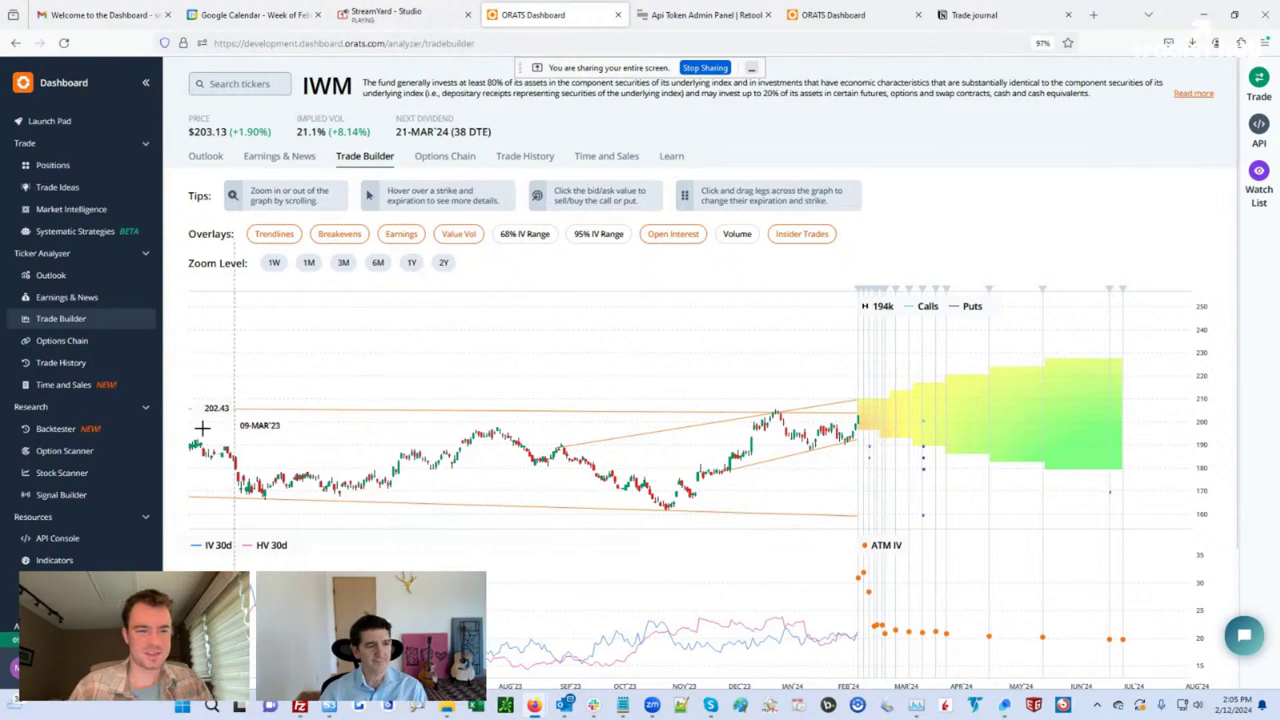
# Open the Stock Scanner and highlight the 'ETF IV/HV sell vol' scan title.
pyautogui.click(72, 478)
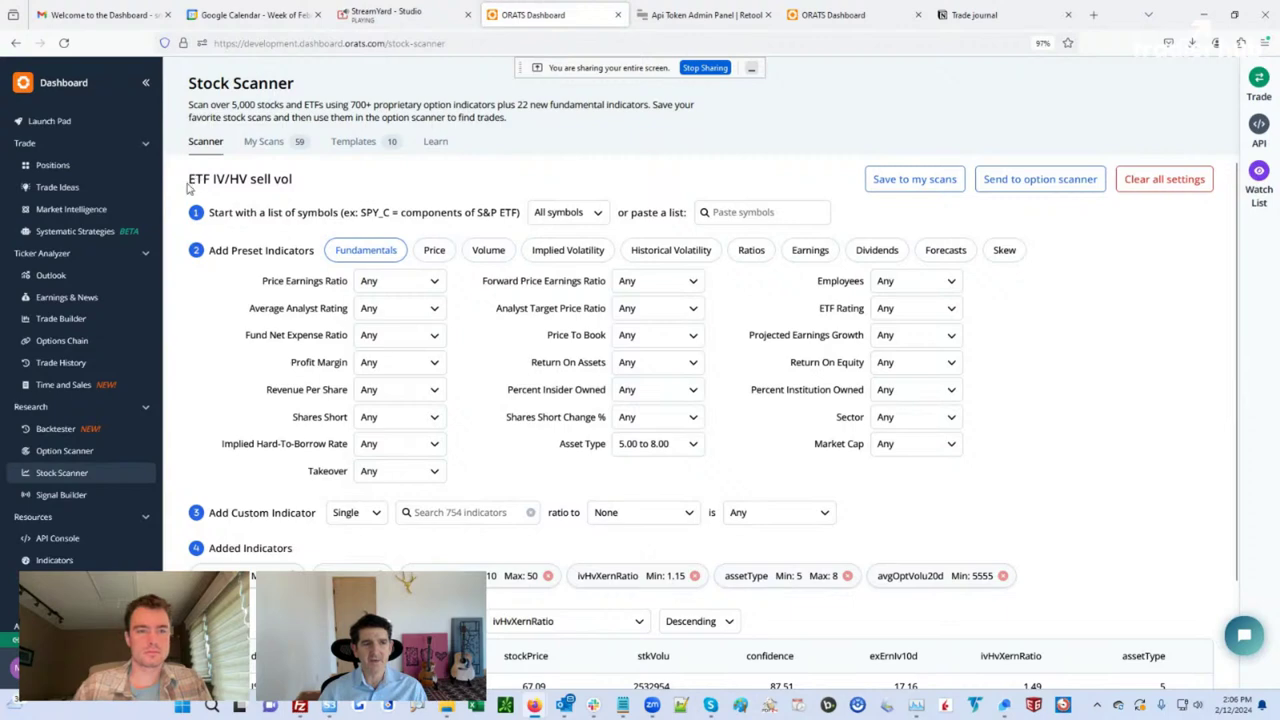
pyautogui.moveTo(190, 181); pyautogui.dragTo(296, 181)
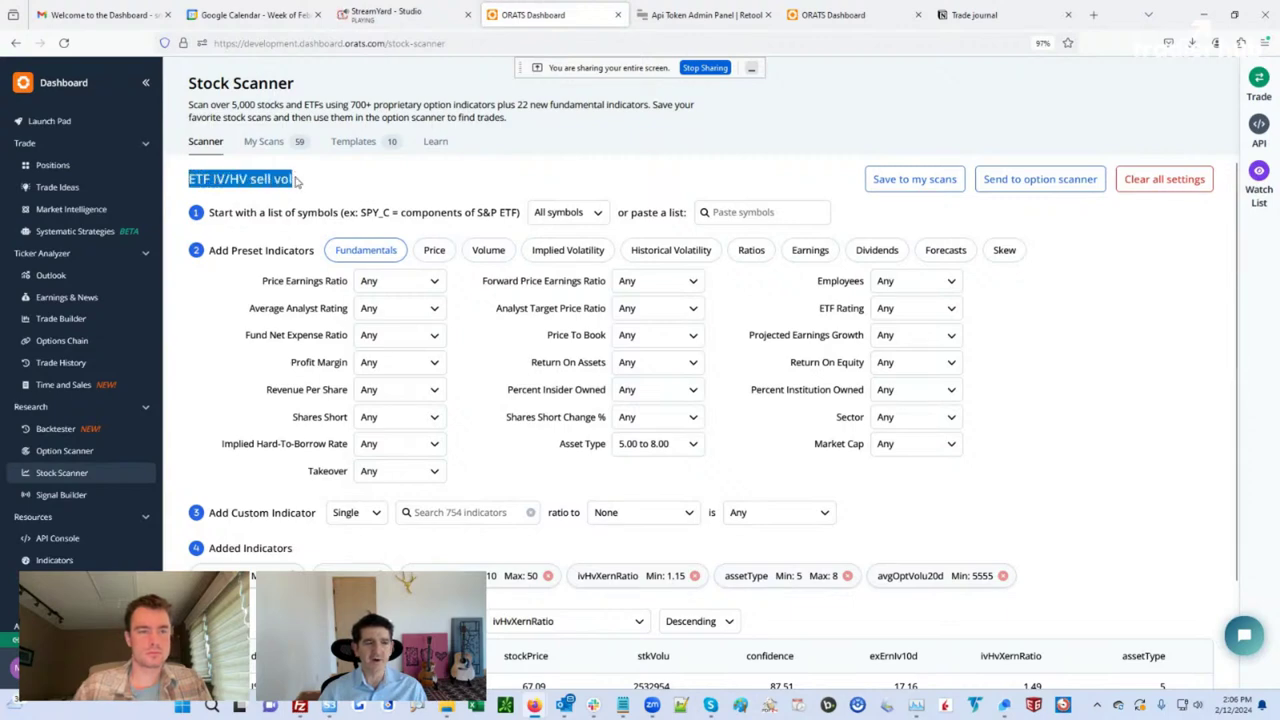
pyautogui.click(221, 179)
pyautogui.tripleClick(214, 179)
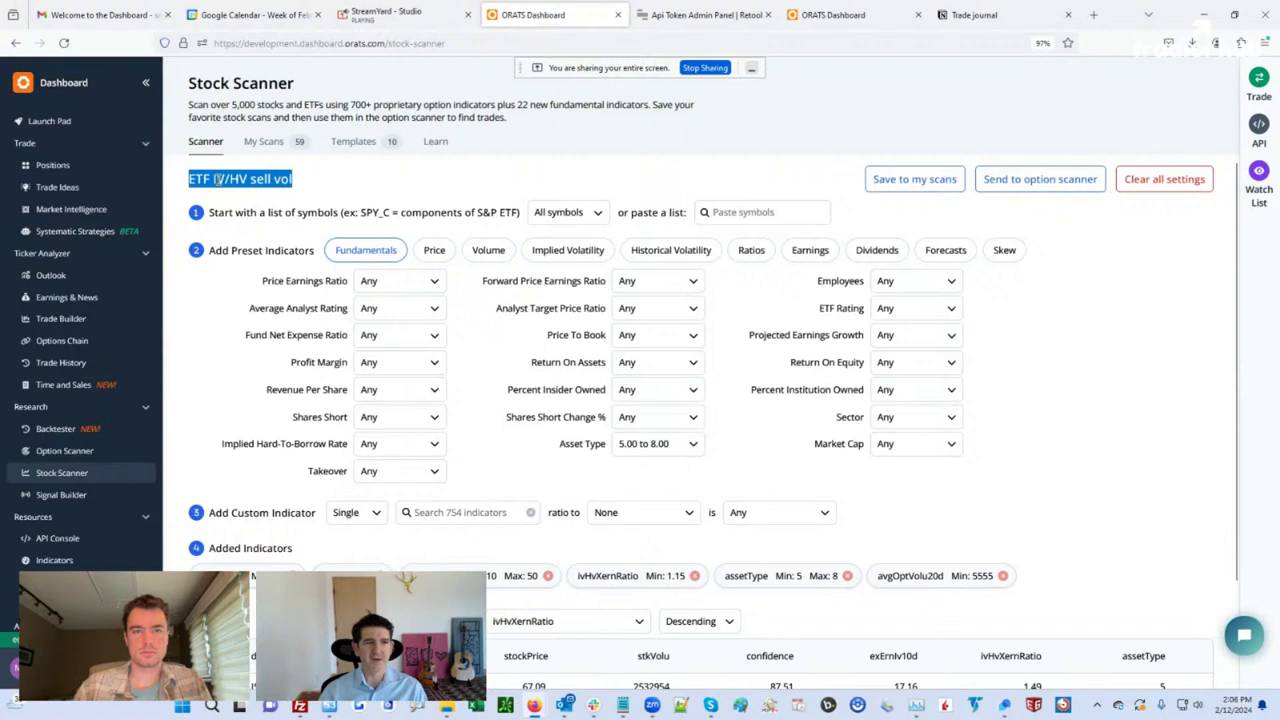
pyautogui.doubleClick(234, 178)
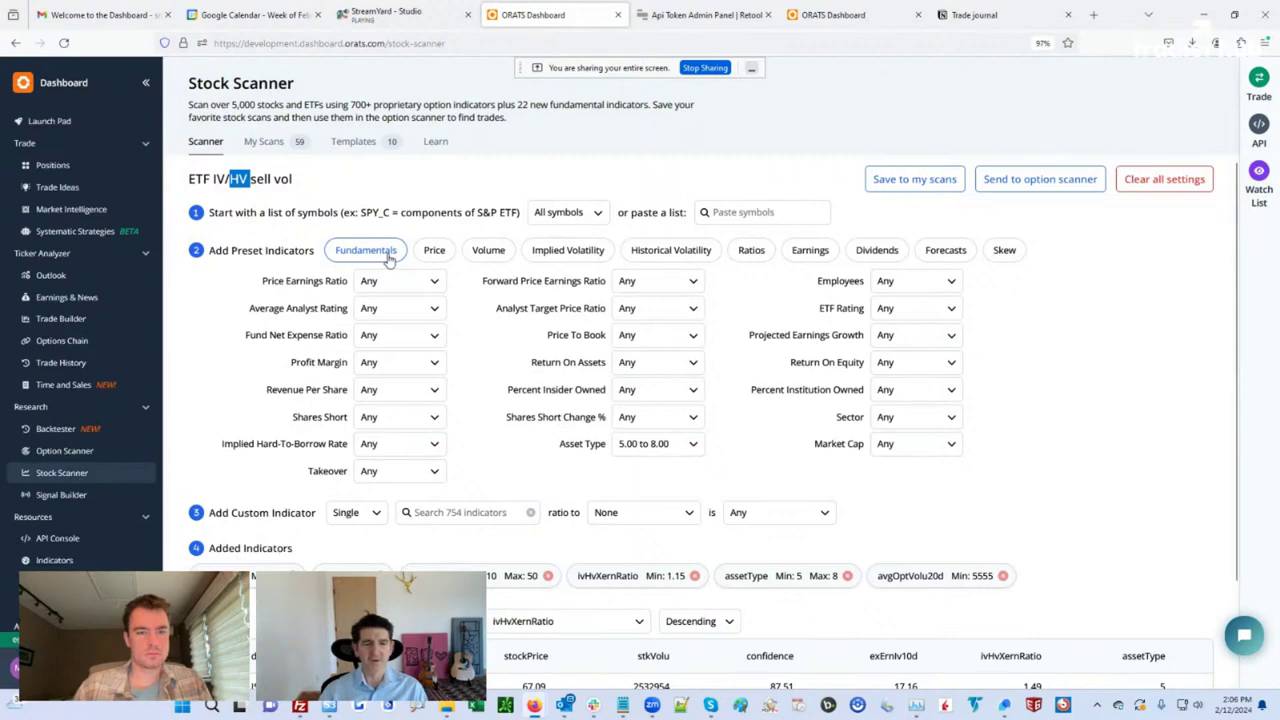
# Check the Stock Price filter's minimum of 28, then view the Implied Volatility filters.
pyautogui.click(434, 252)
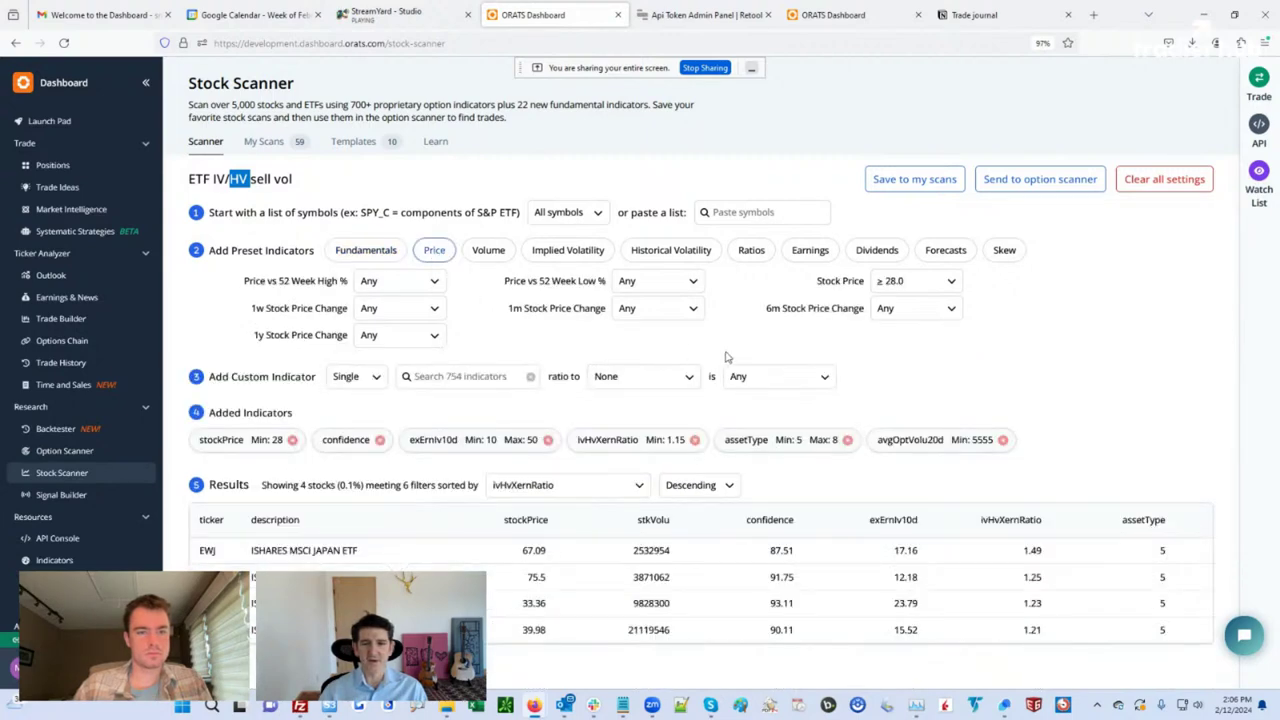
pyautogui.click(900, 284)
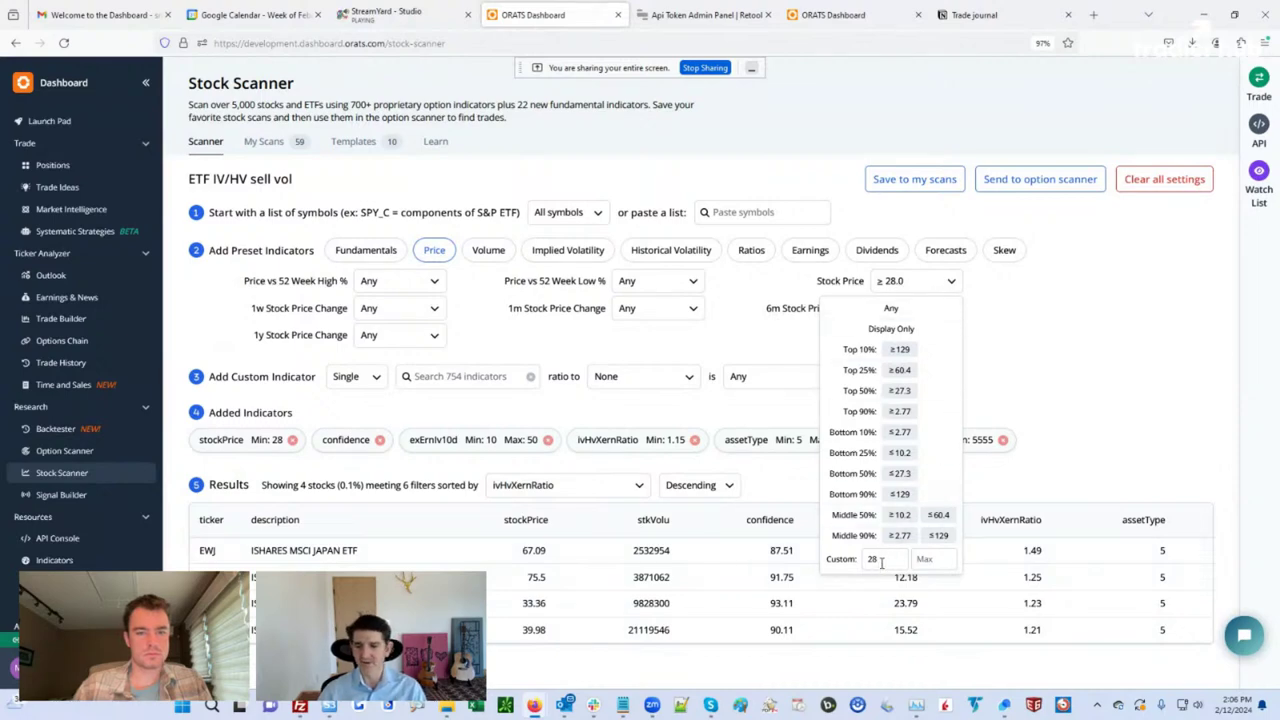
pyautogui.click(1025, 342)
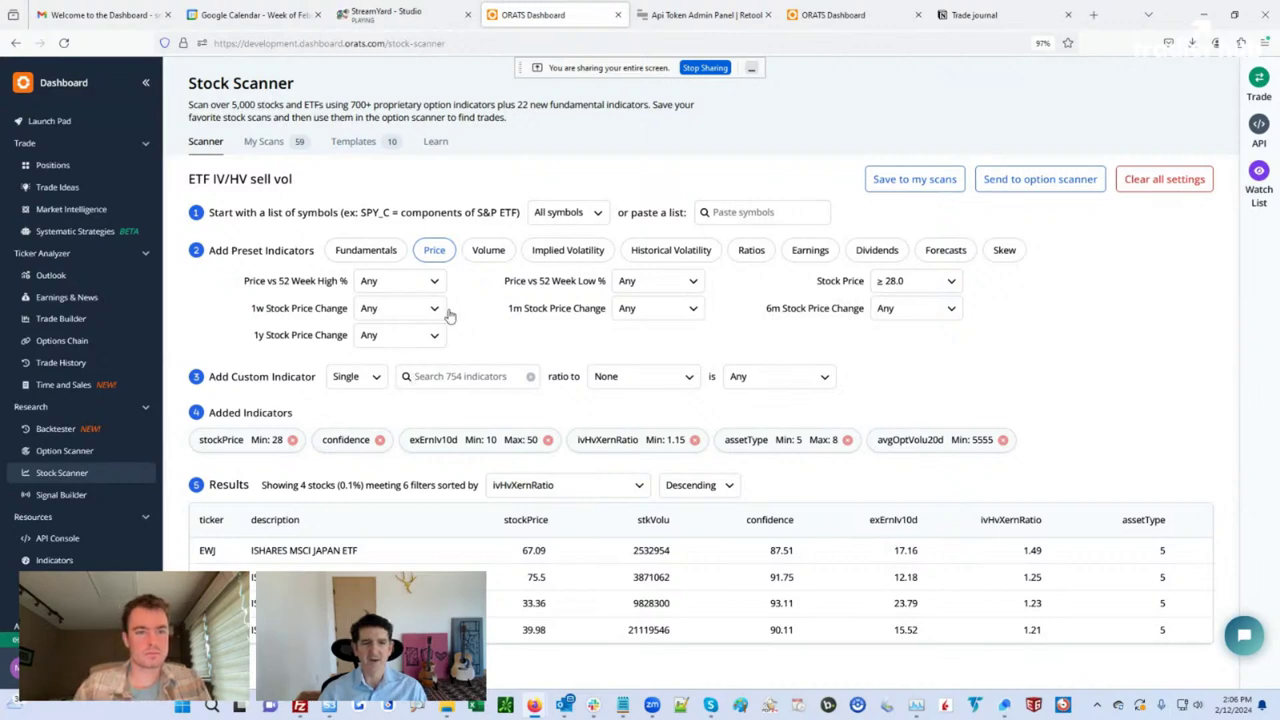
pyautogui.click(572, 252)
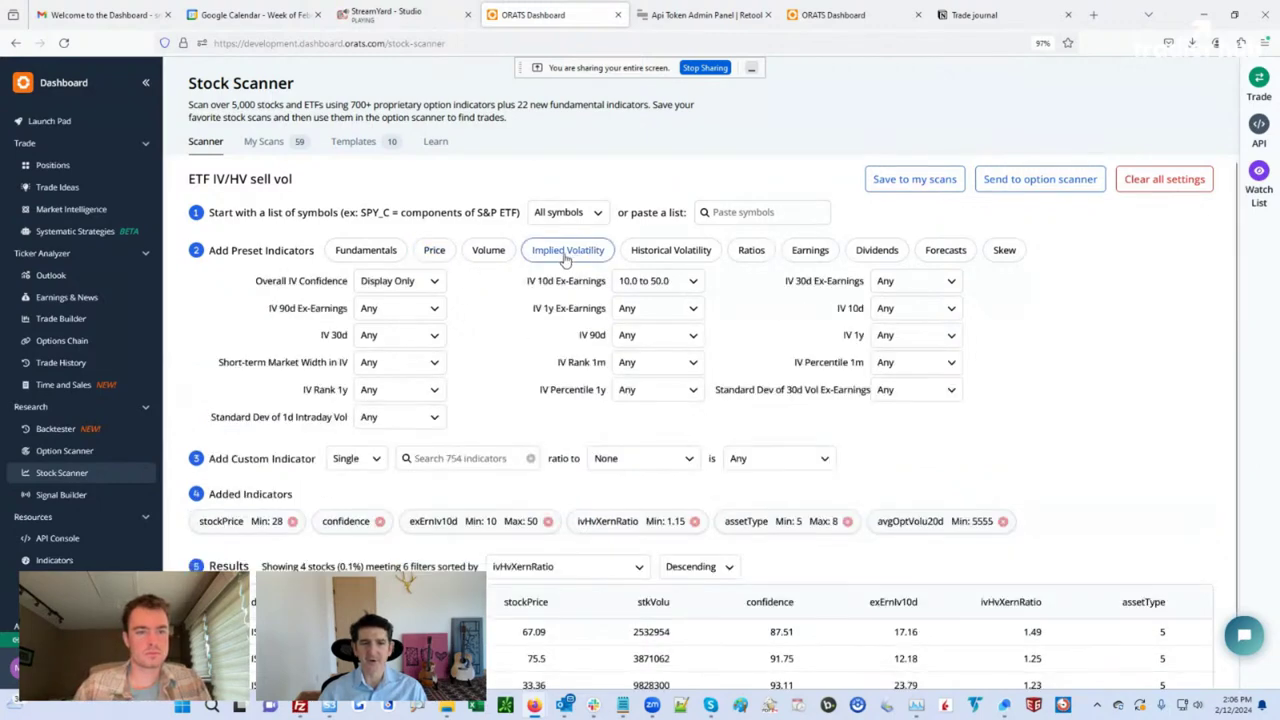
pyautogui.click(636, 286)
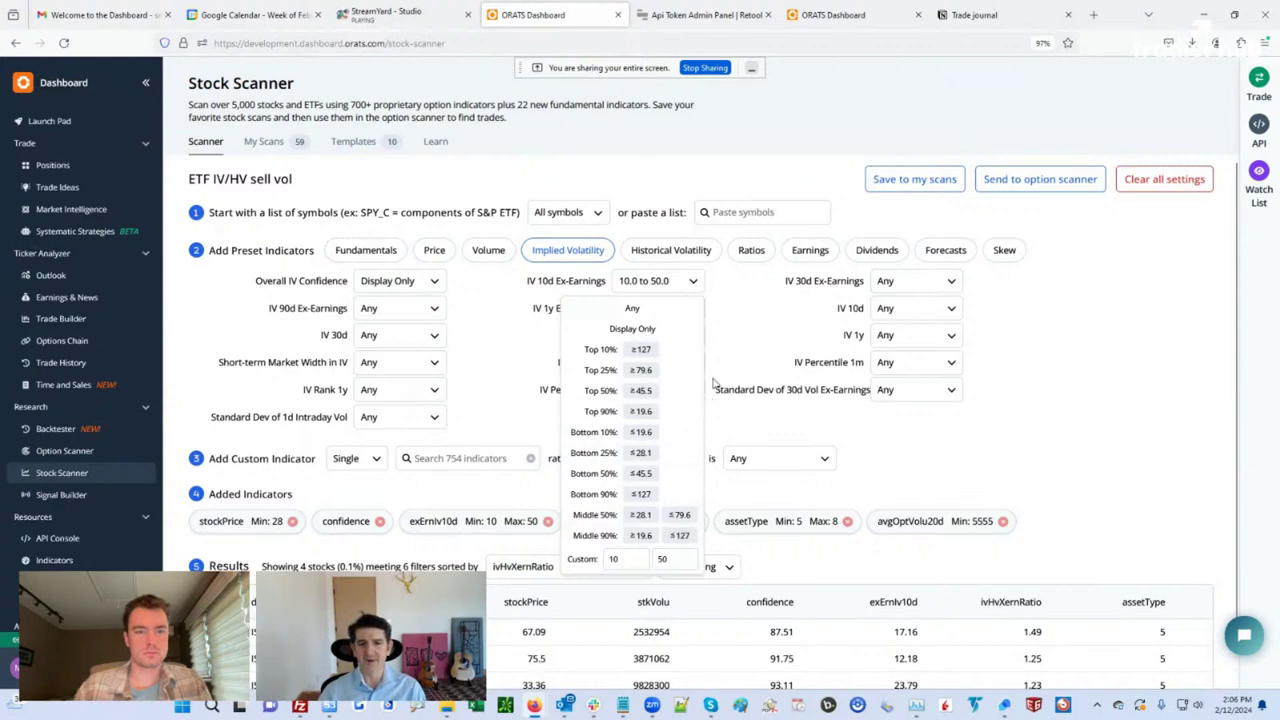
pyautogui.click(743, 312)
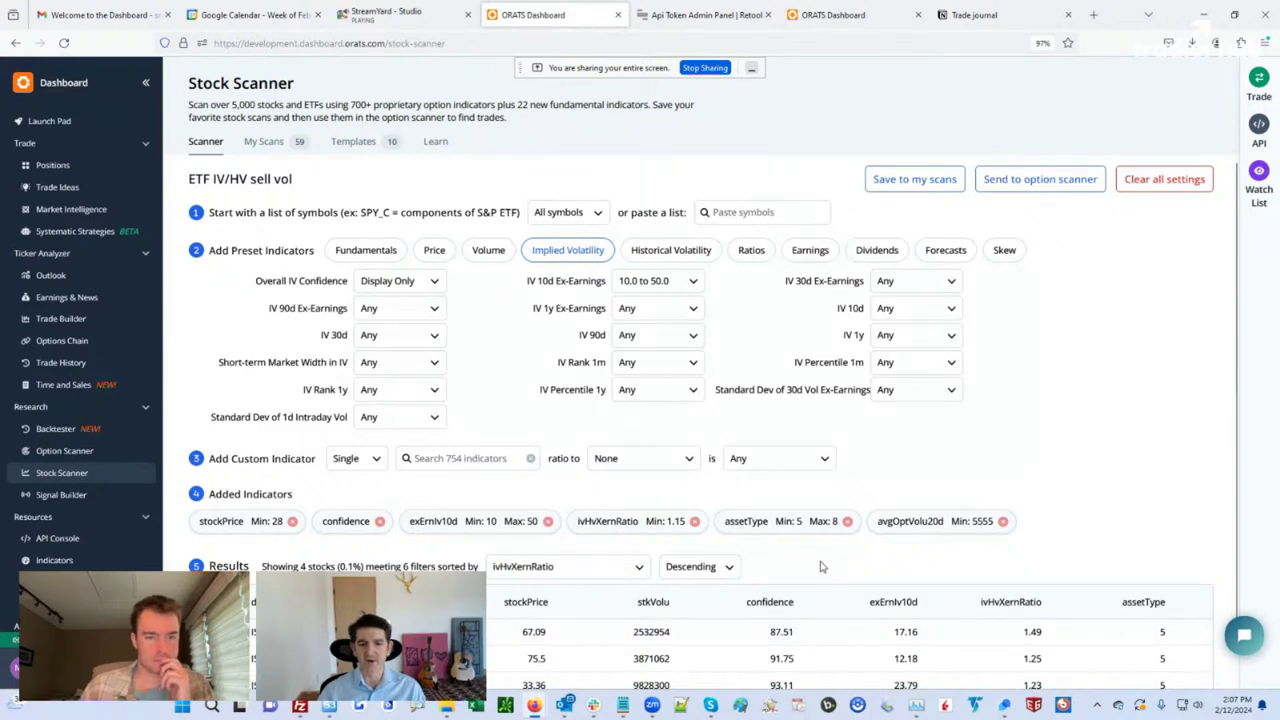
pyautogui.scroll(-1, 818, 580)
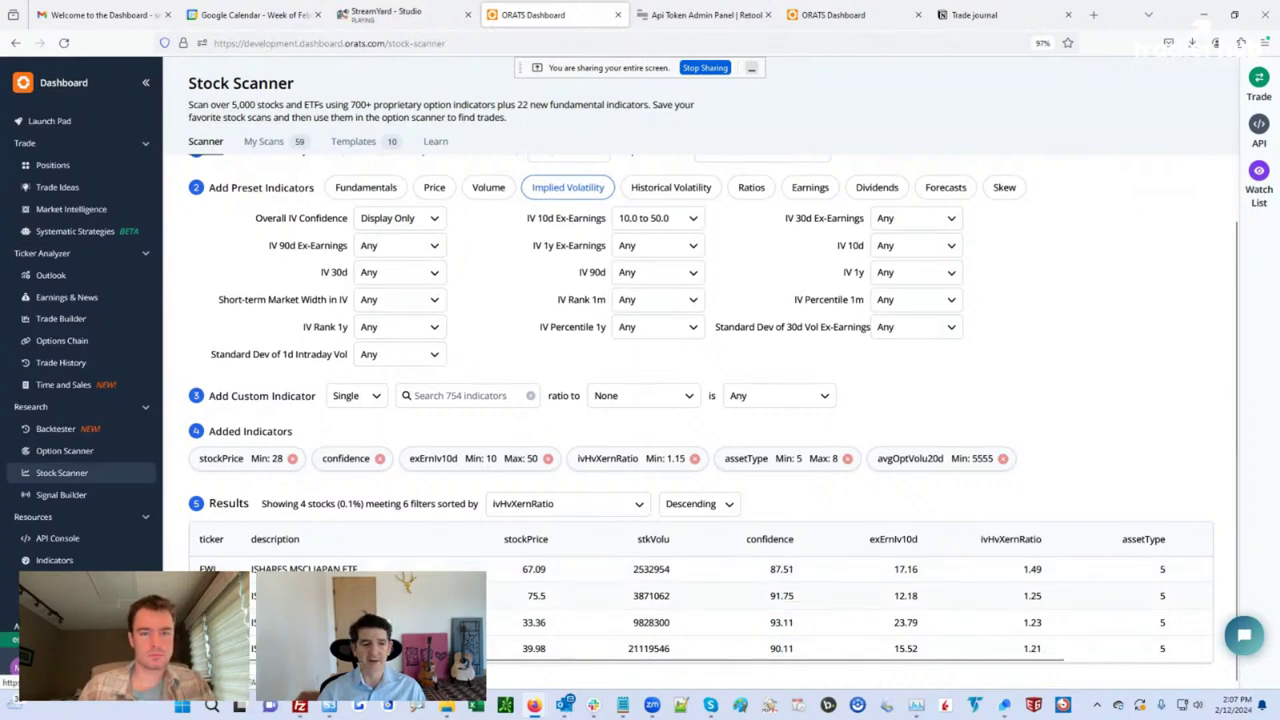
pyautogui.scroll(1, 636, 445)
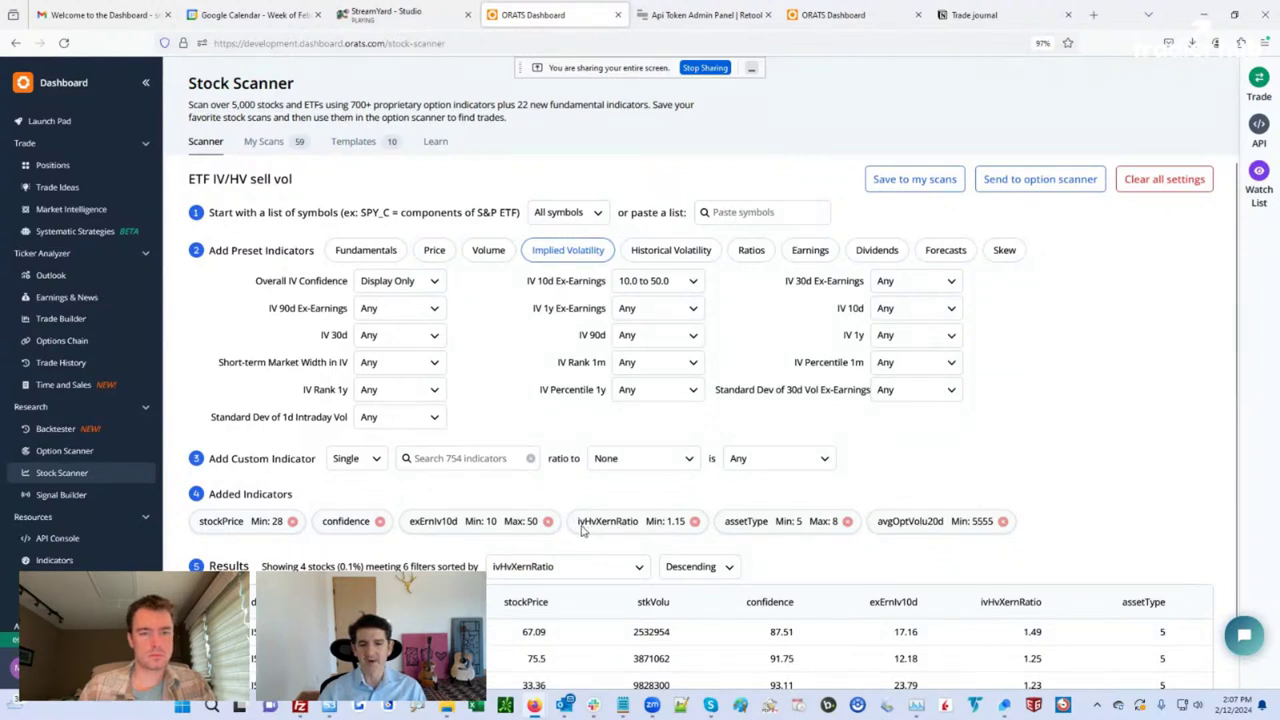
# Switch the custom indicator from Single to Ratio, then view the Ratios filters (IV/HV ex-earnings ≥ 1.15).
pyautogui.click(377, 460)
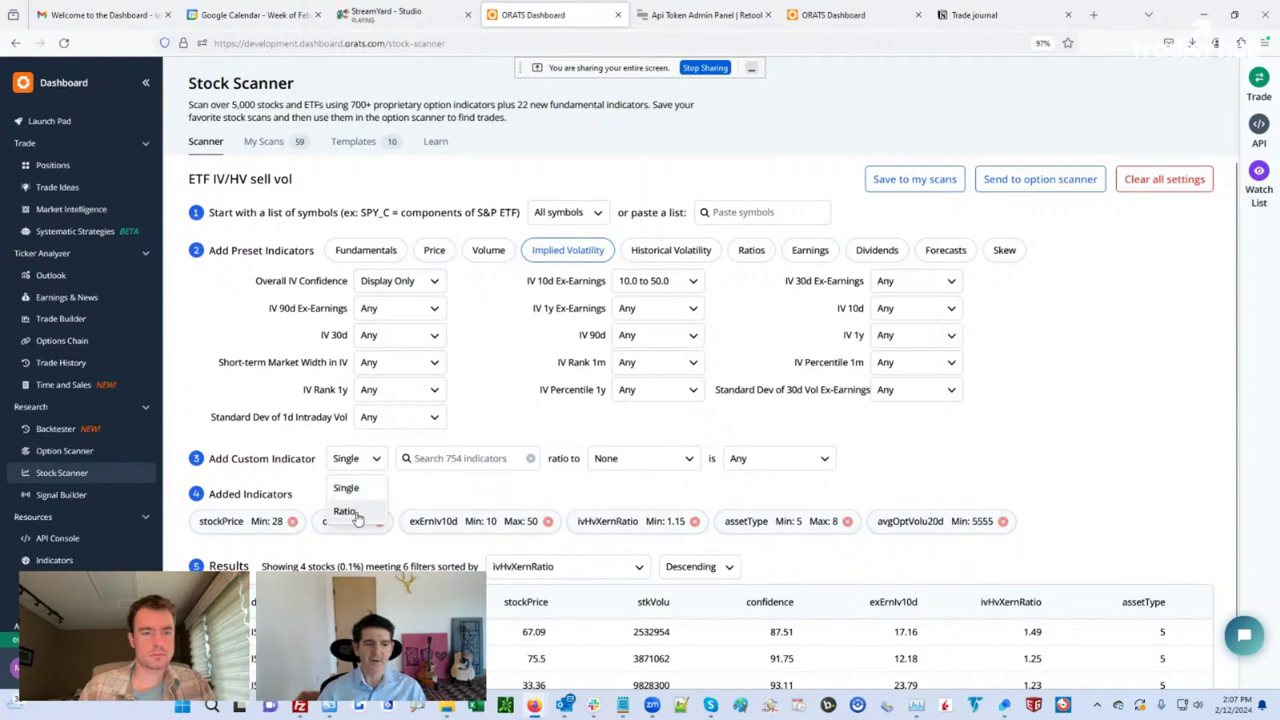
pyautogui.click(348, 510)
pyautogui.click(435, 460)
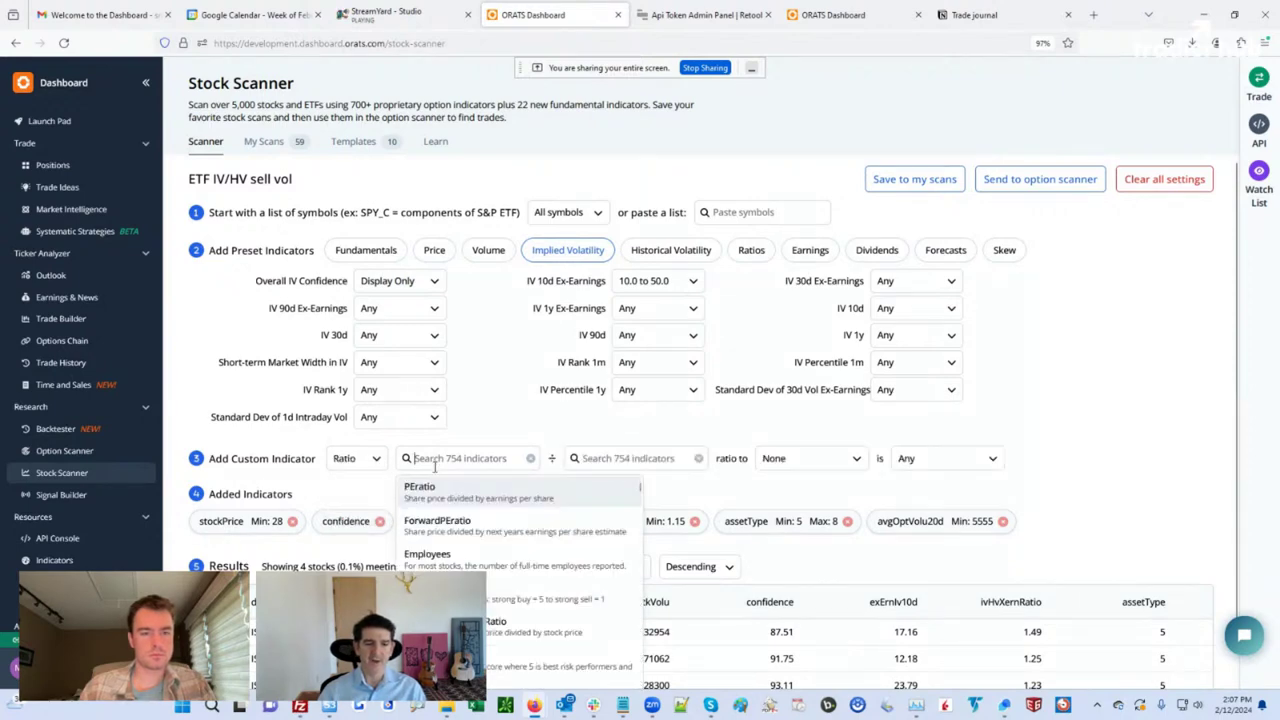
pyautogui.click(610, 459)
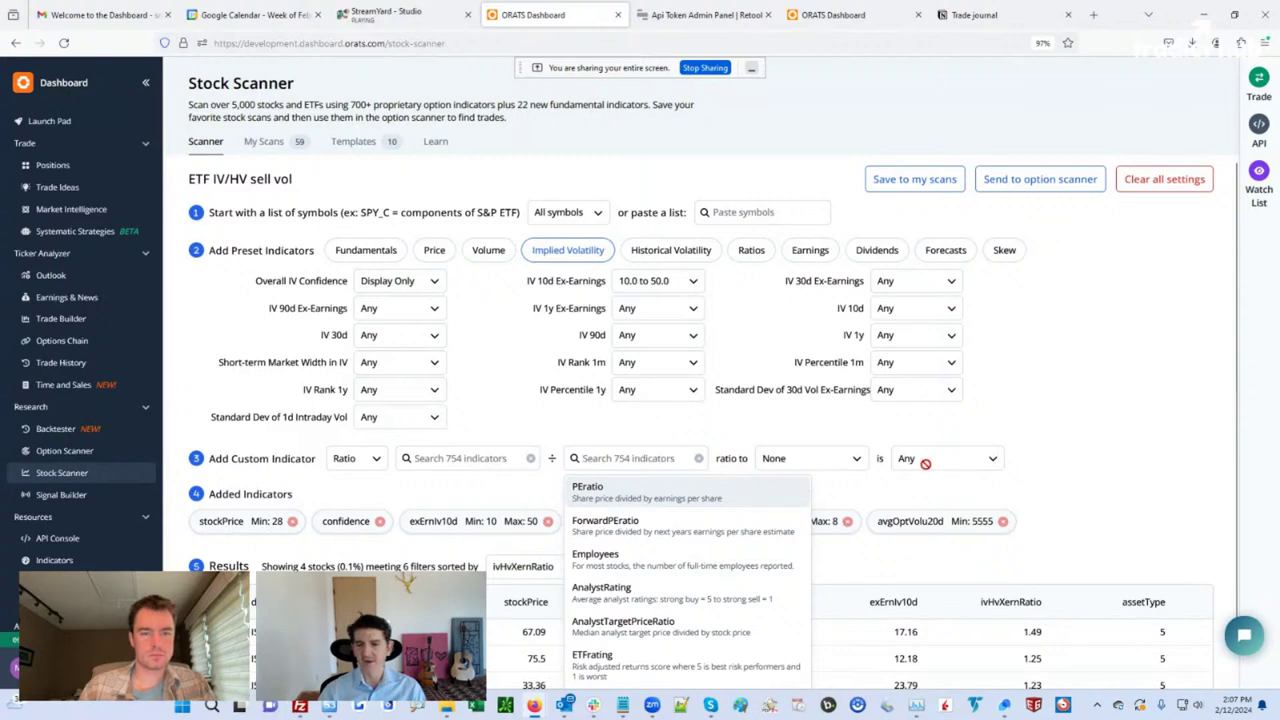
pyautogui.click(815, 430)
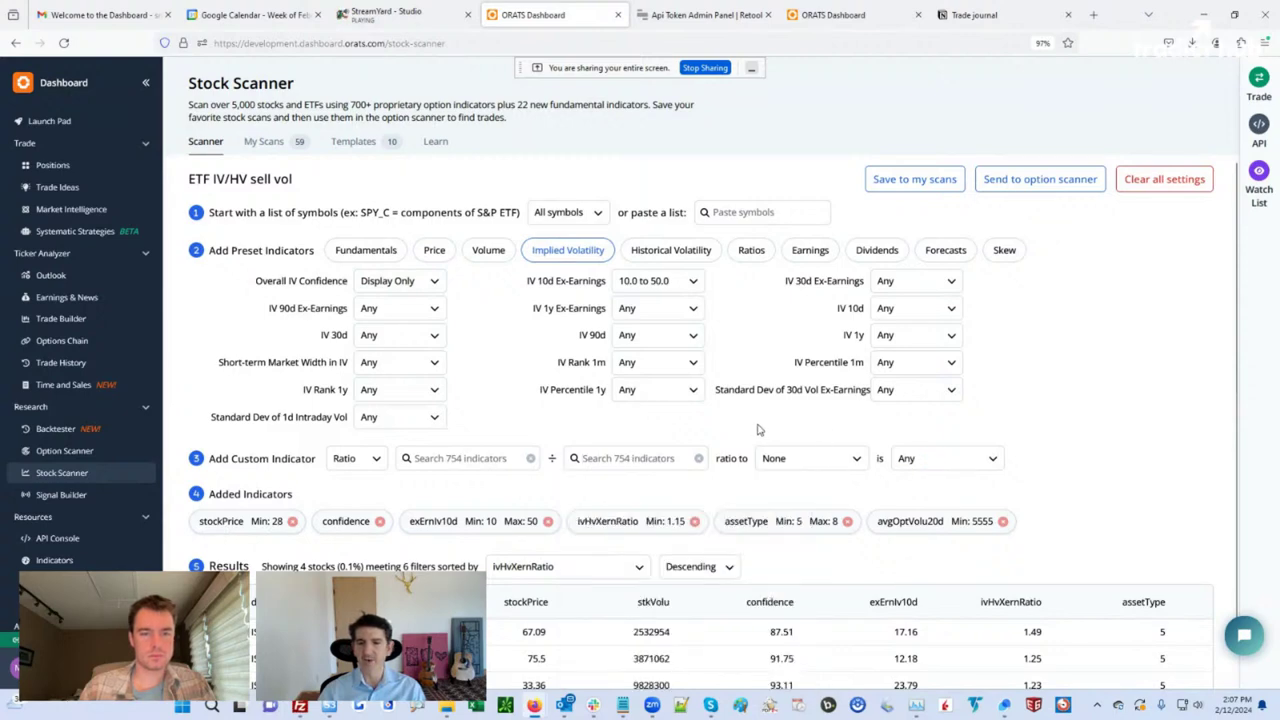
pyautogui.click(752, 250)
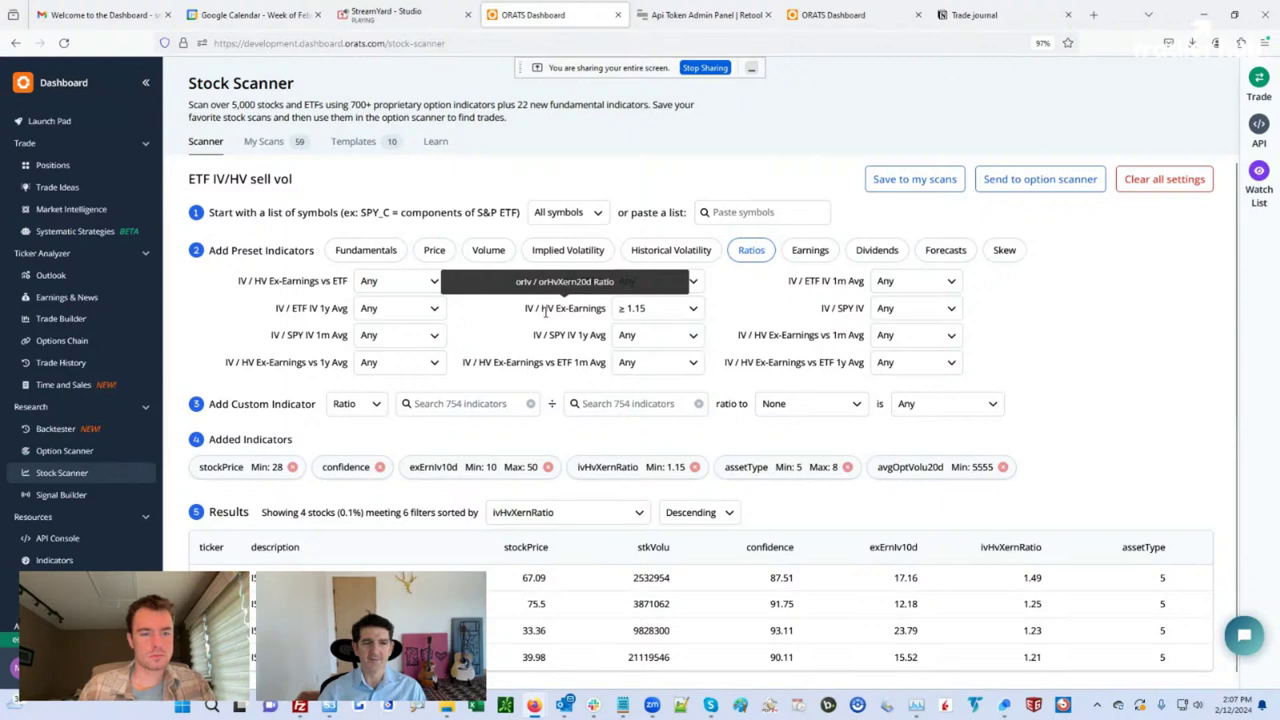
# Confirm IV / HV Ex-Earnings is at least 1.15 and Asset Type spans 5.00–8.00 (ETFs only).
pyautogui.click(695, 310)
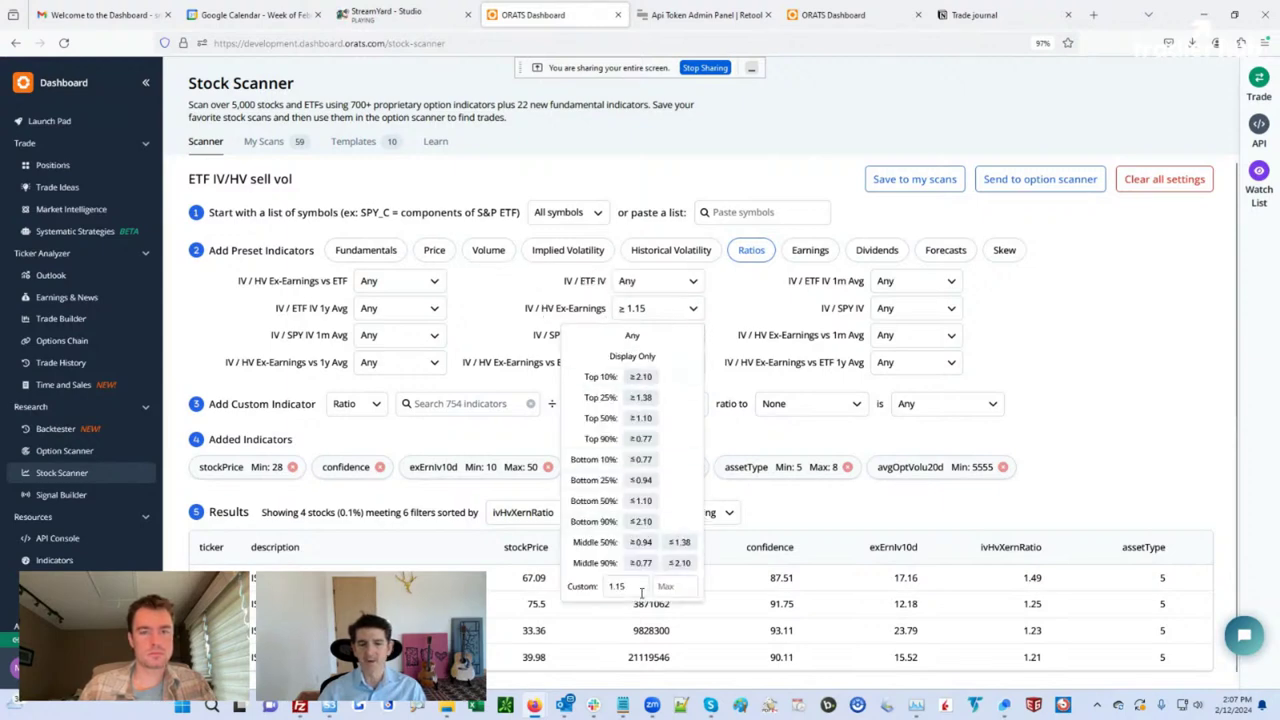
pyautogui.click(740, 428)
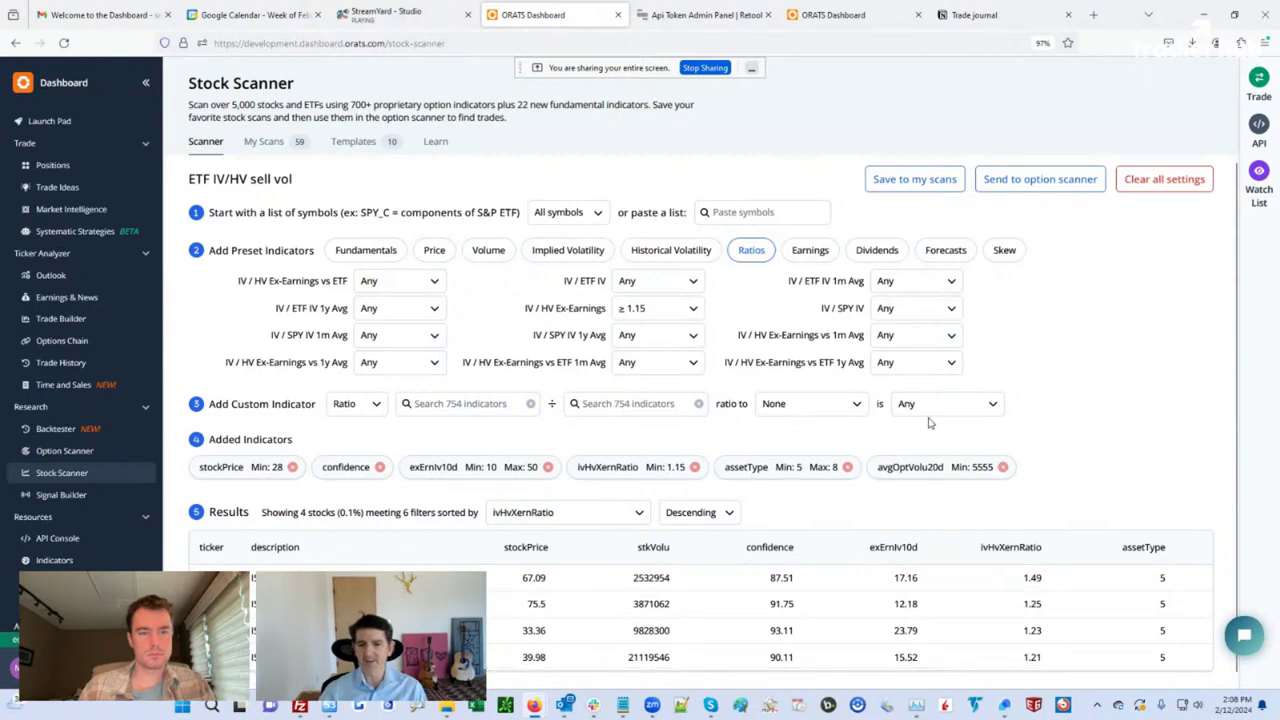
pyautogui.click(367, 251)
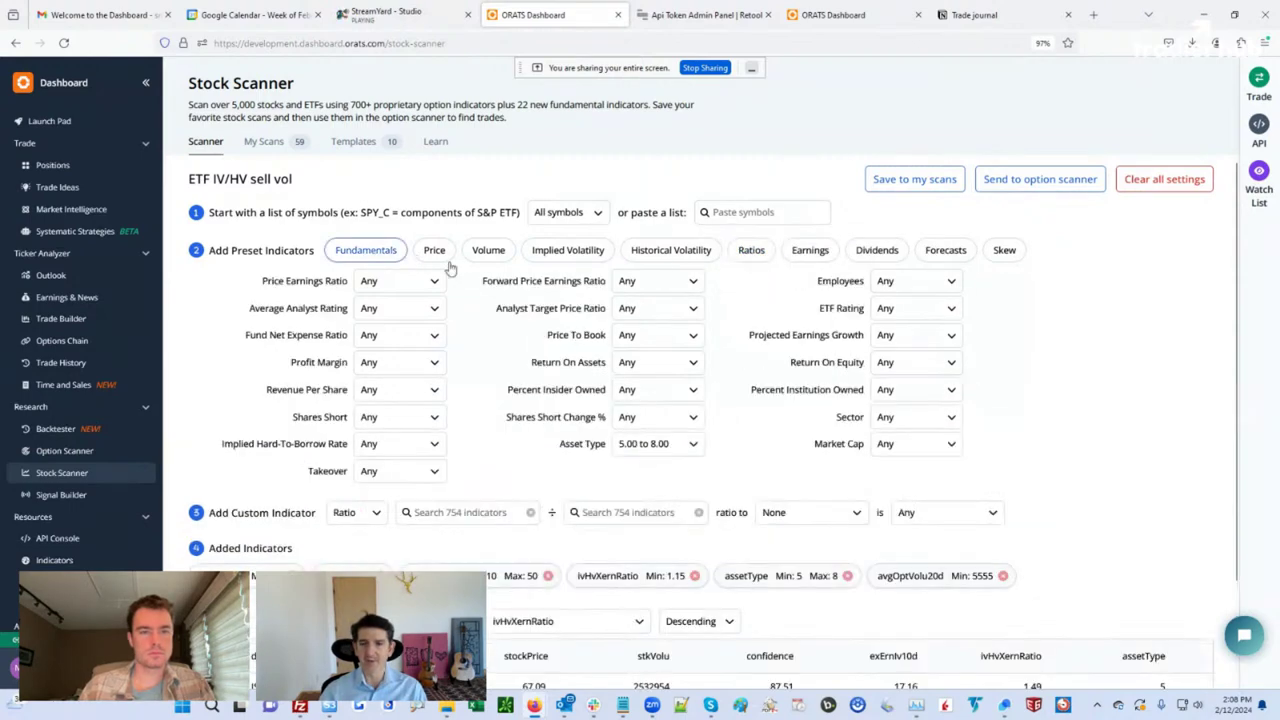
pyautogui.click(656, 447)
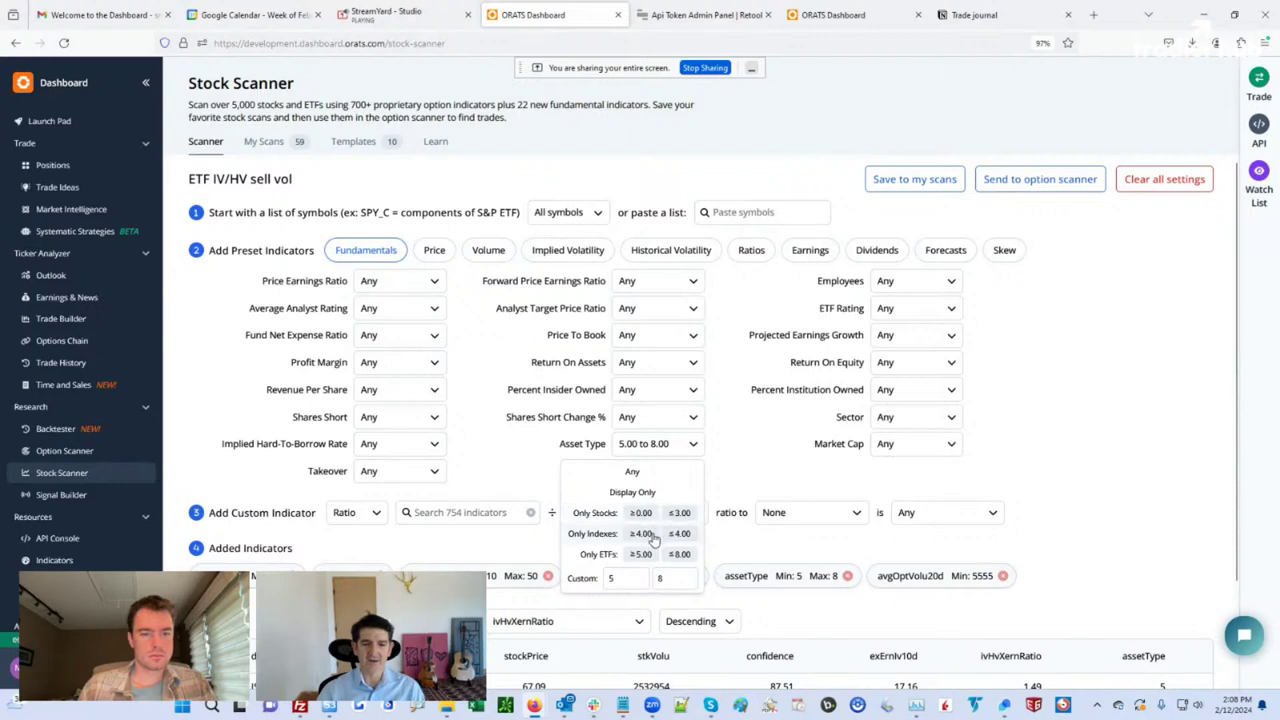
pyautogui.click(737, 444)
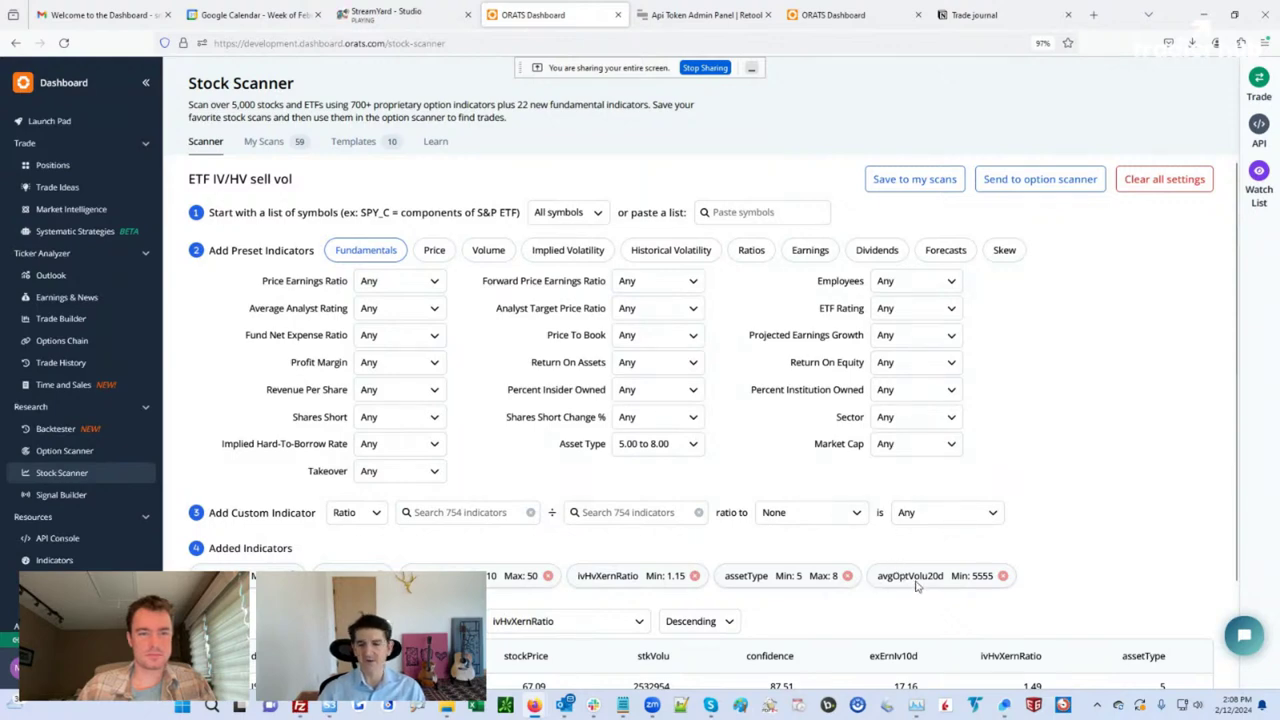
pyautogui.click(489, 253)
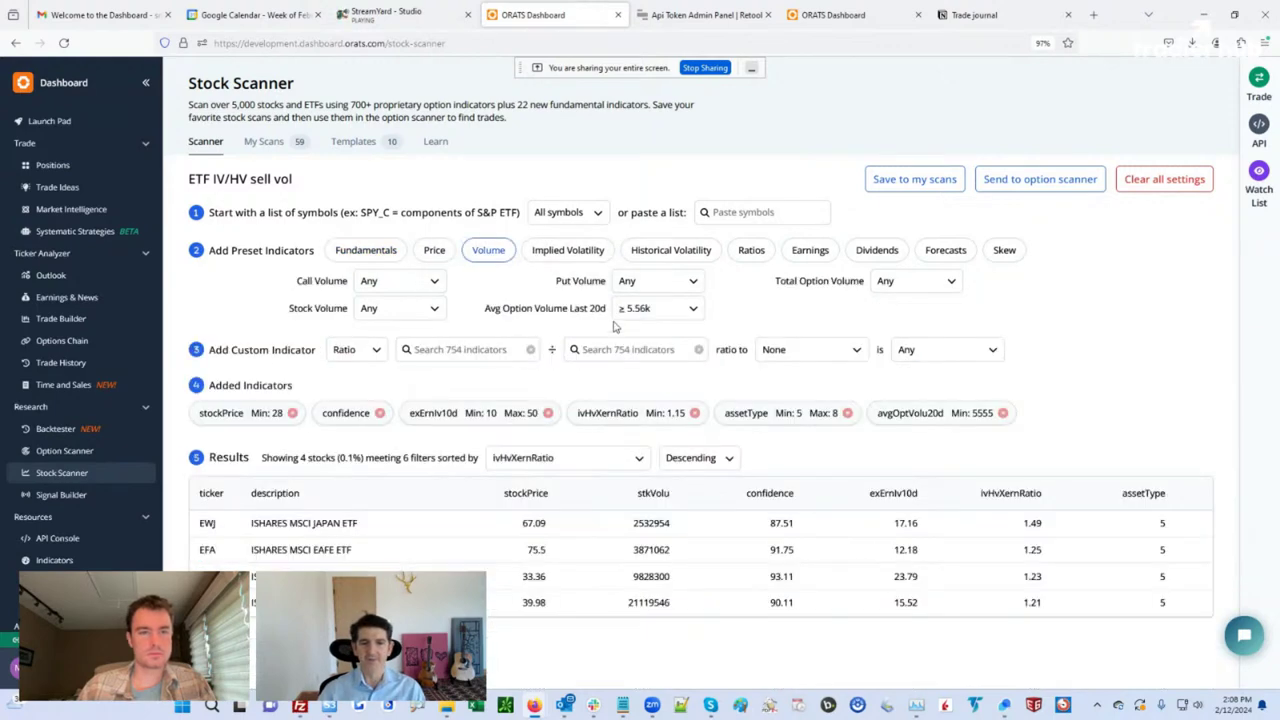
pyautogui.click(689, 309)
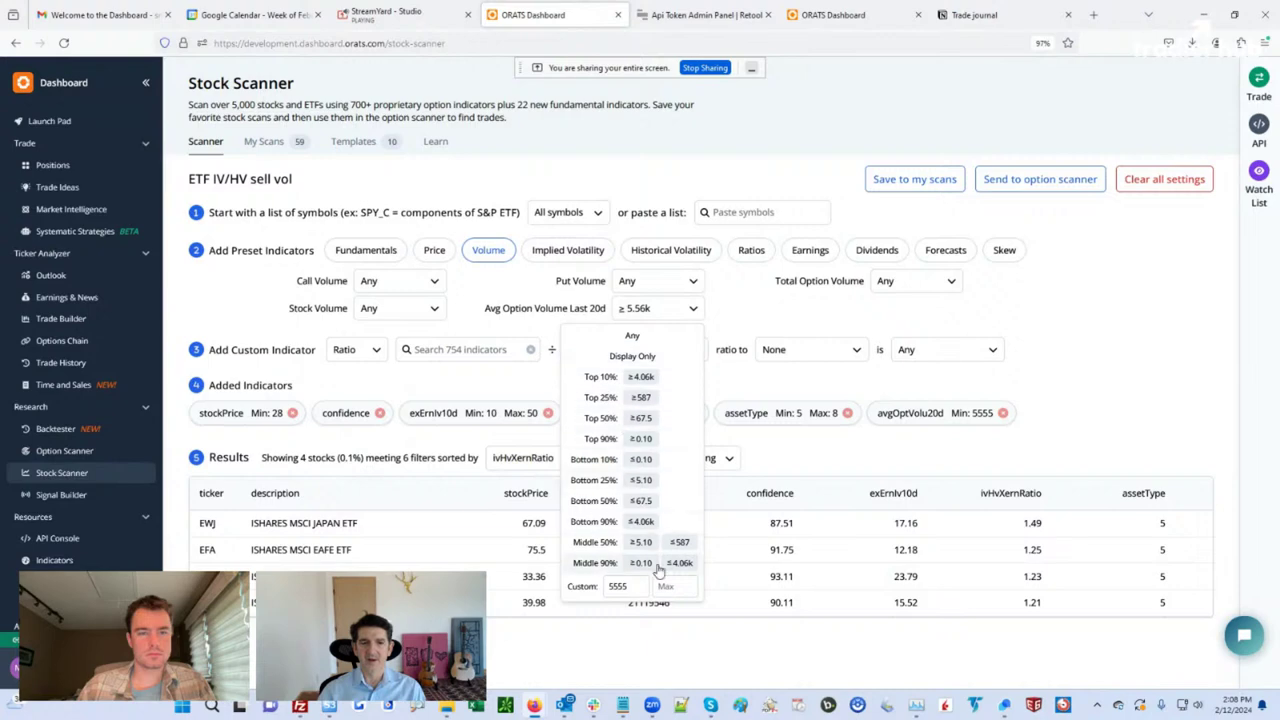
pyautogui.click(790, 308)
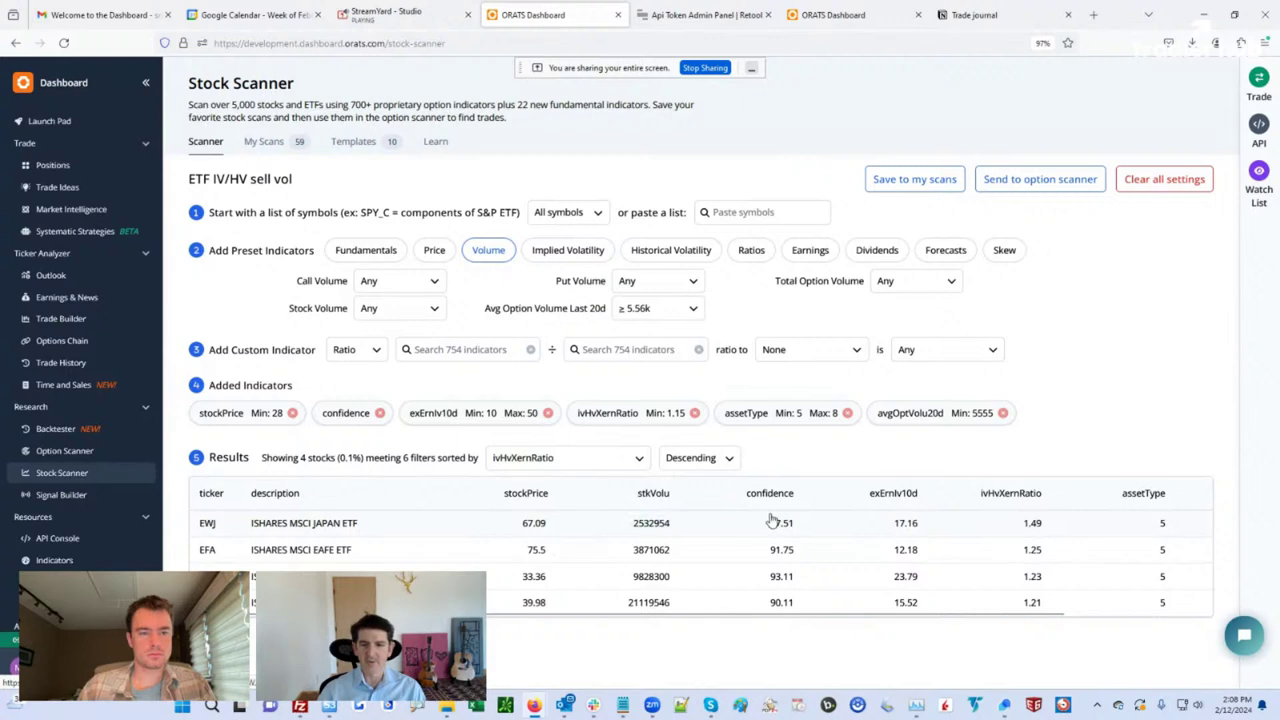
pyautogui.click(600, 462)
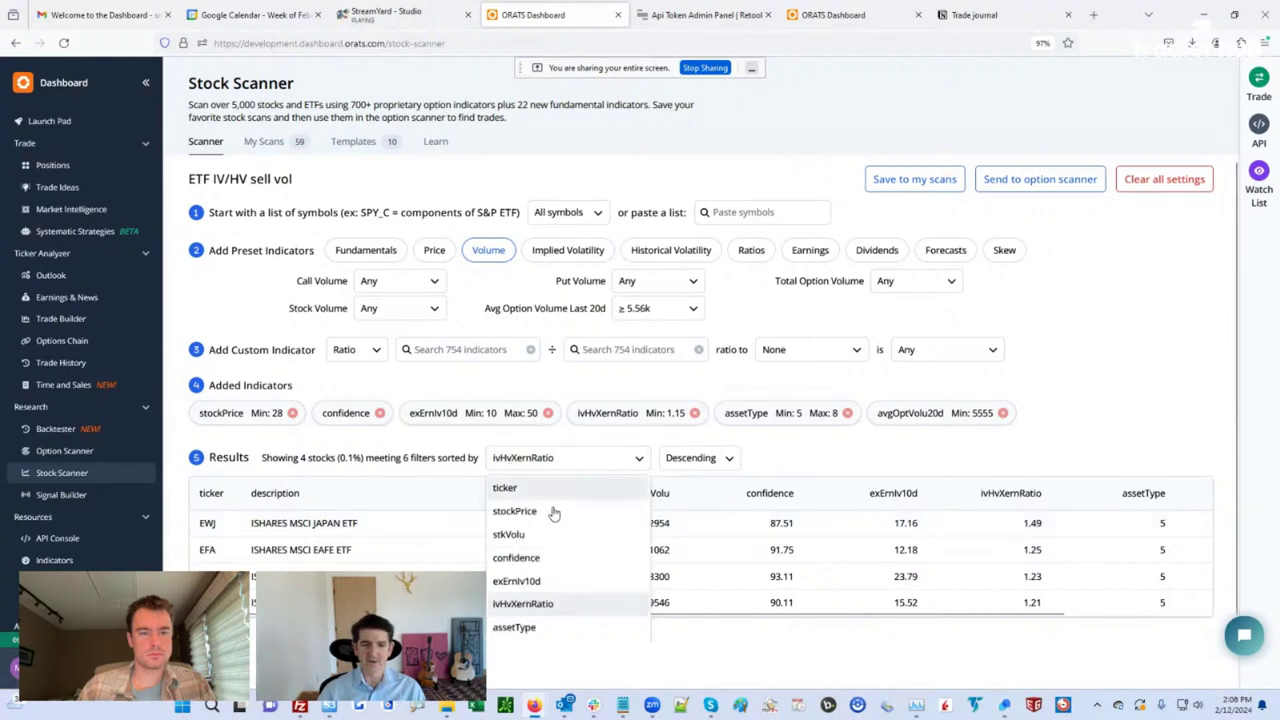
pyautogui.click(522, 604)
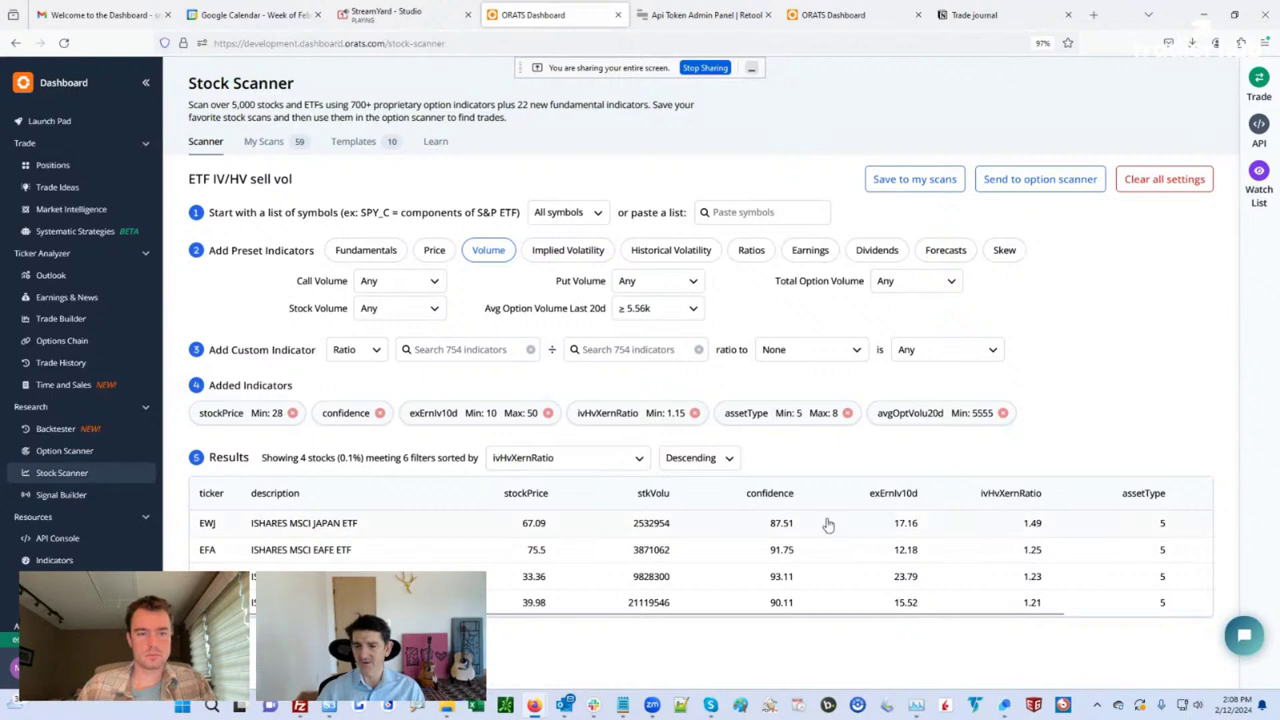
# Open EWJ's Trade Builder, showing price $67.12 and implied vol 15.5%.
pyautogui.click(302, 523)
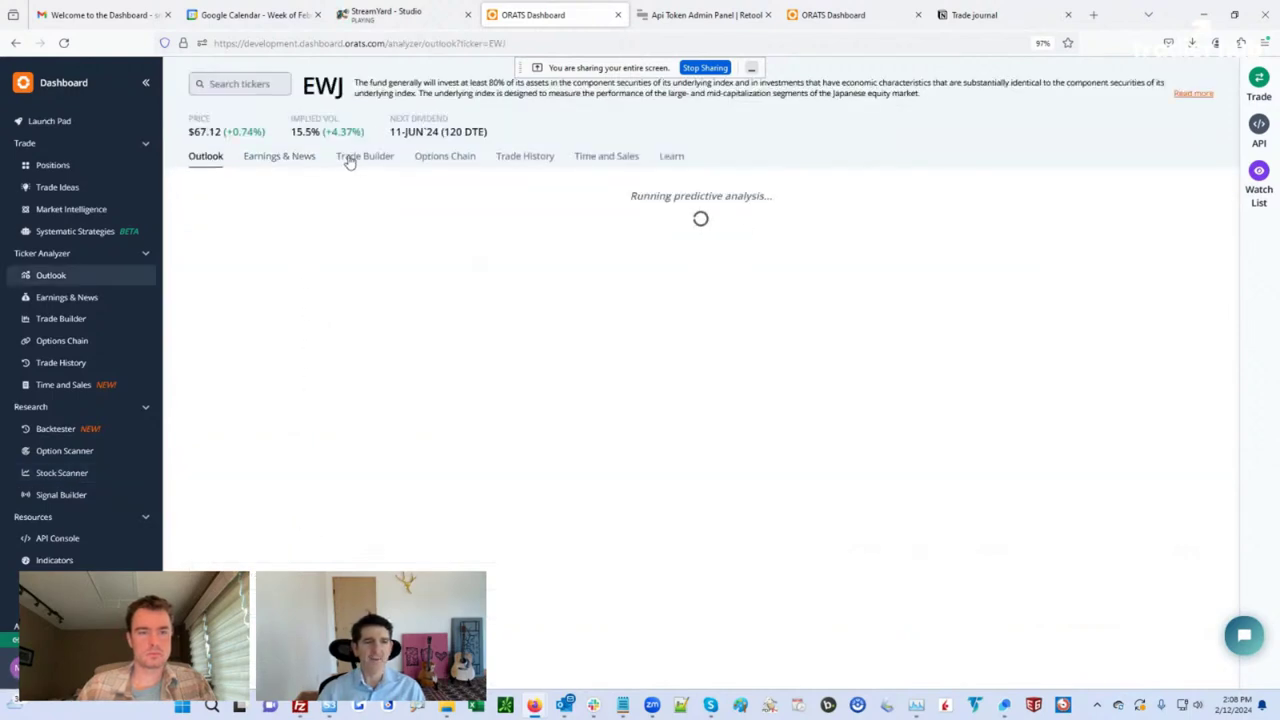
pyautogui.click(355, 158)
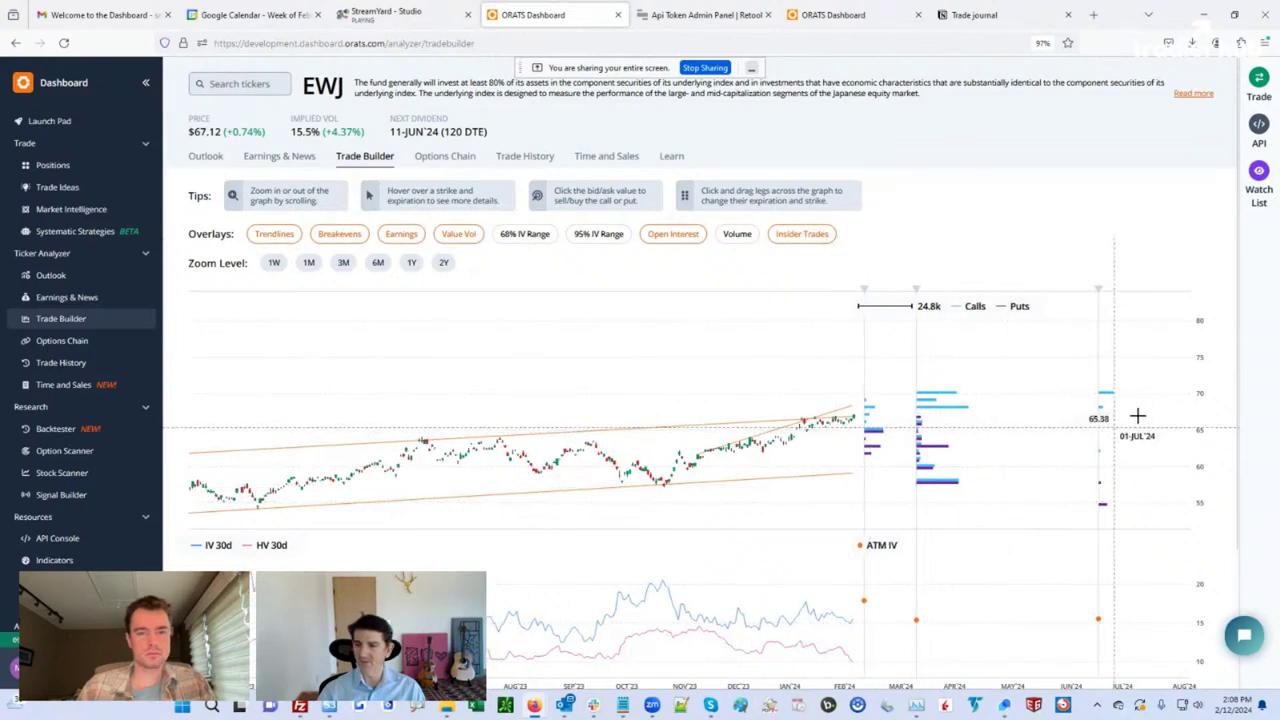
pyautogui.moveTo(1240, 386); pyautogui.dragTo(1234, 408)
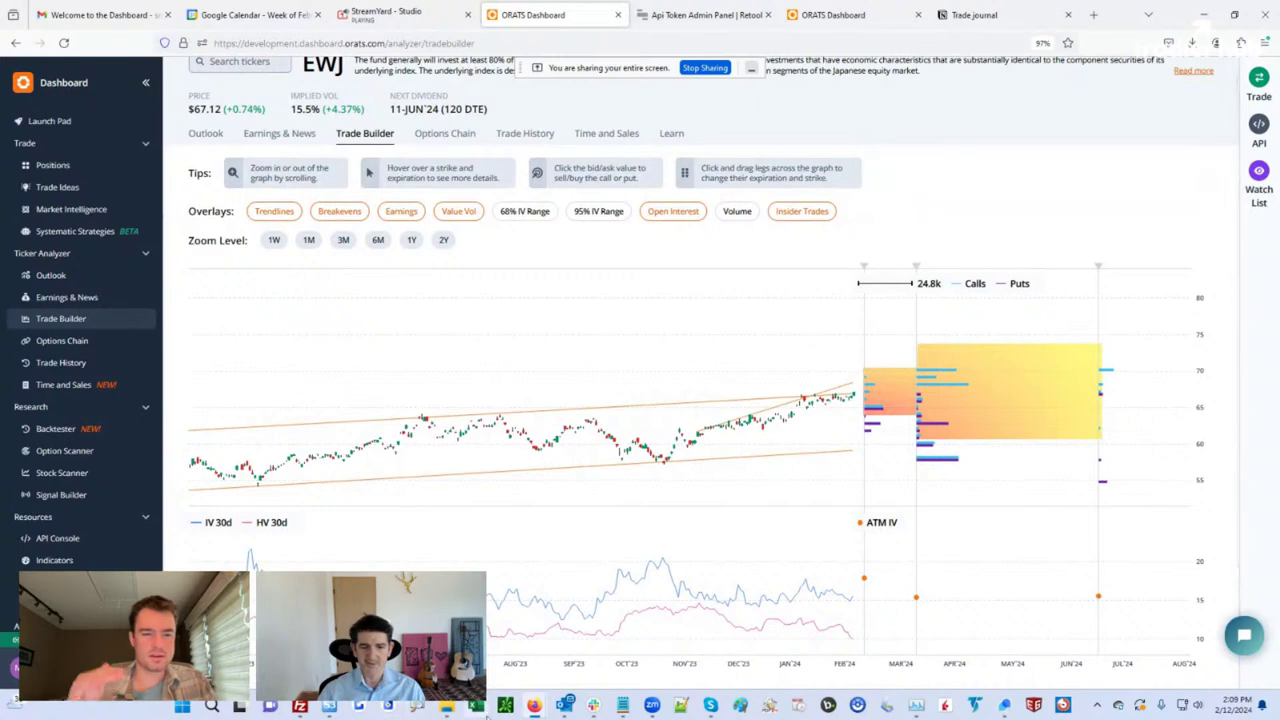
# Mark the recent IV-HV gap and upcoming ATM IV points with ZoomIt, then clear the annotations.
pyautogui.moveTo(652, 708)
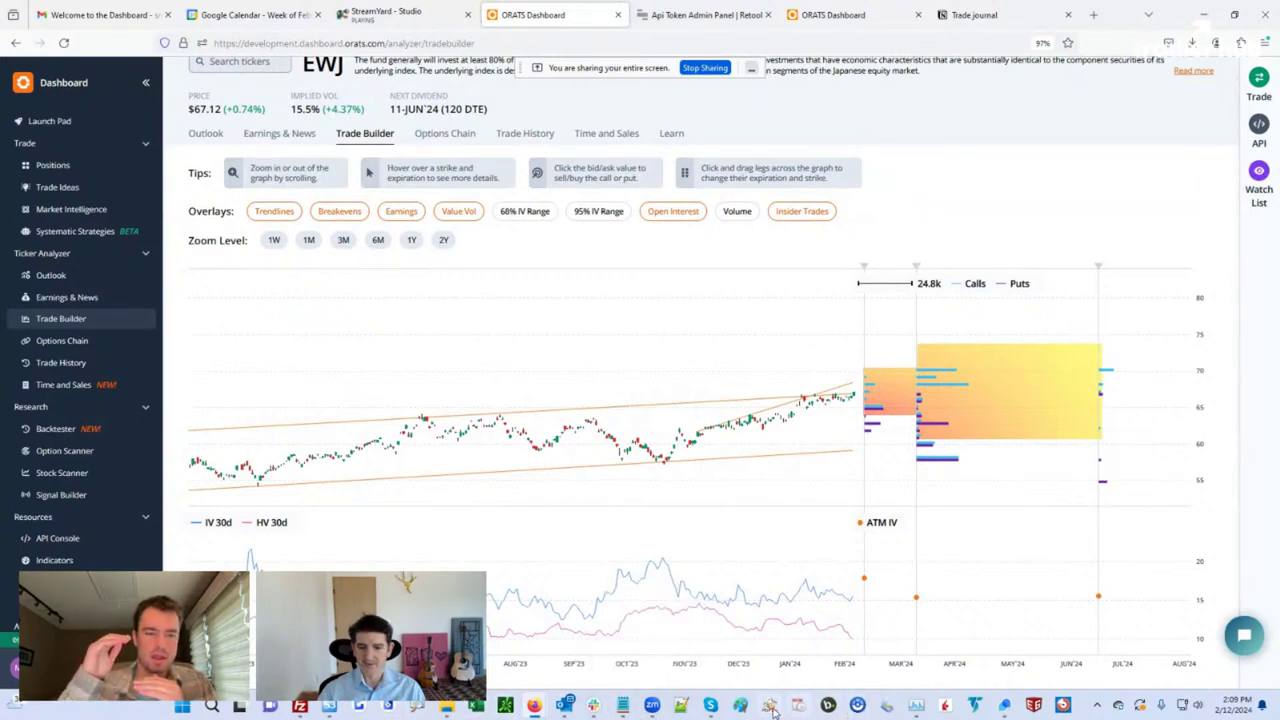
pyautogui.moveTo(608, 716)
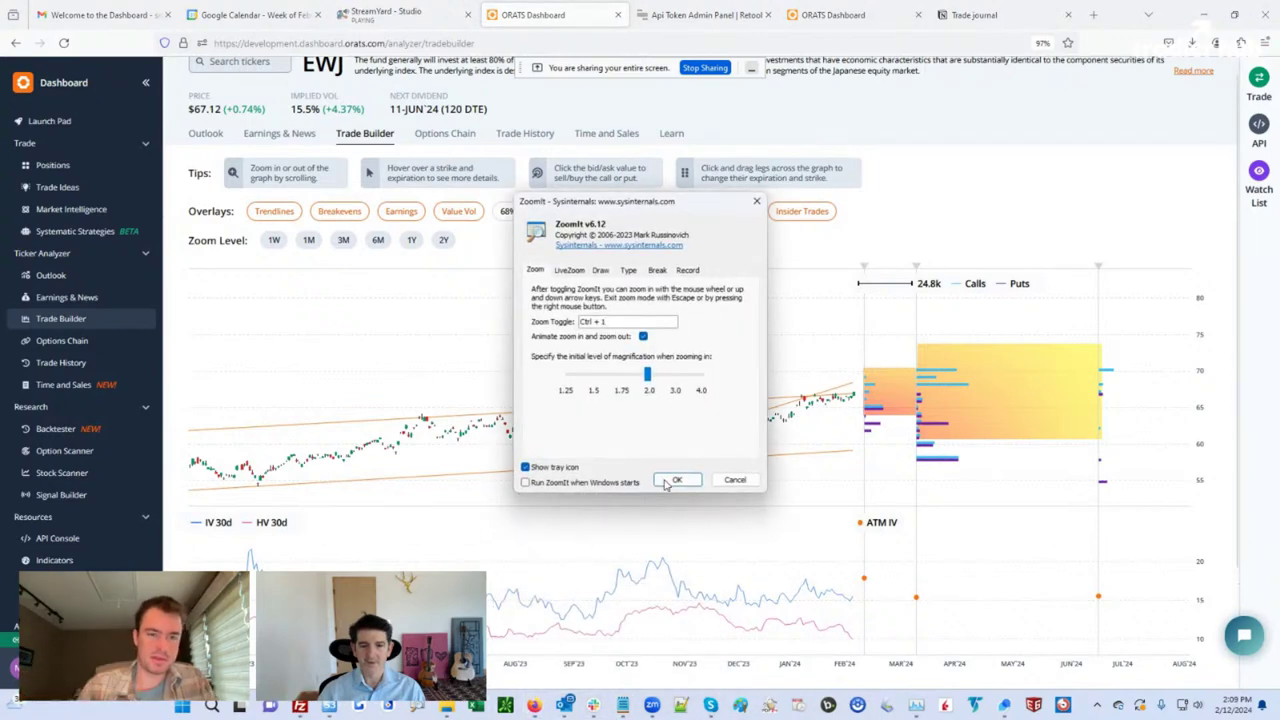
pyautogui.click(676, 480)
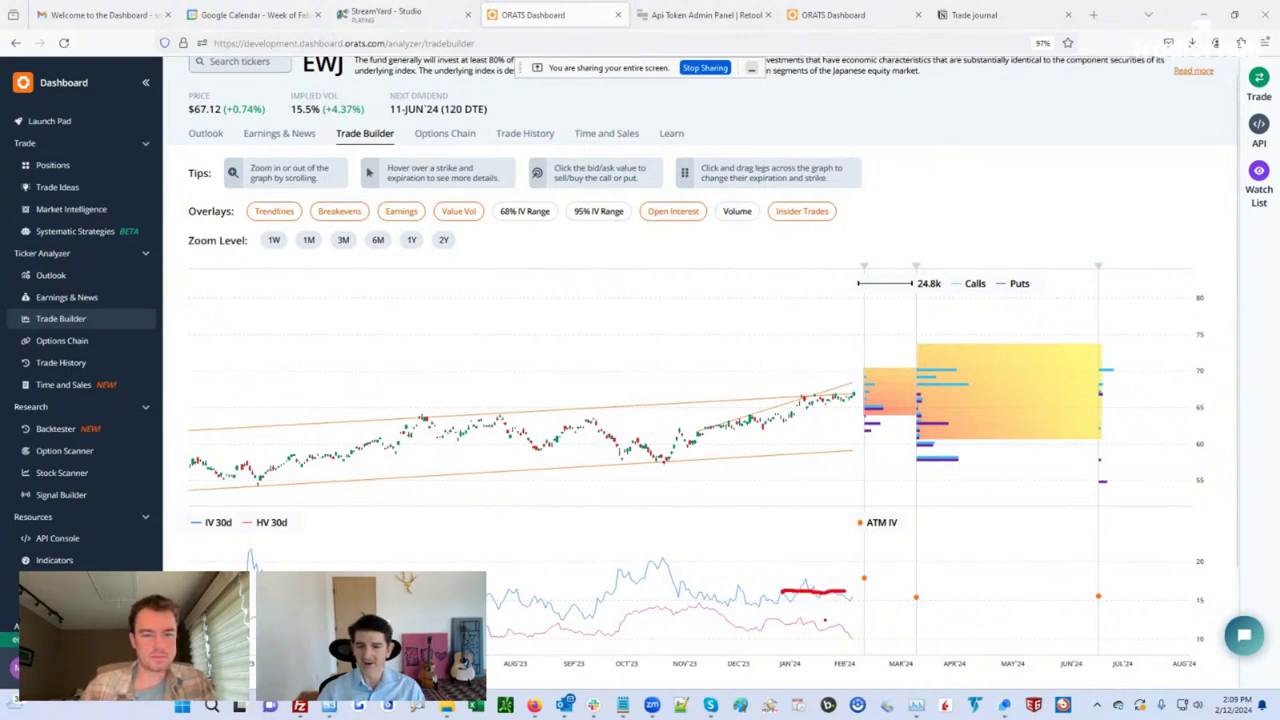
pyautogui.moveTo(783, 627); pyautogui.dragTo(830, 629)
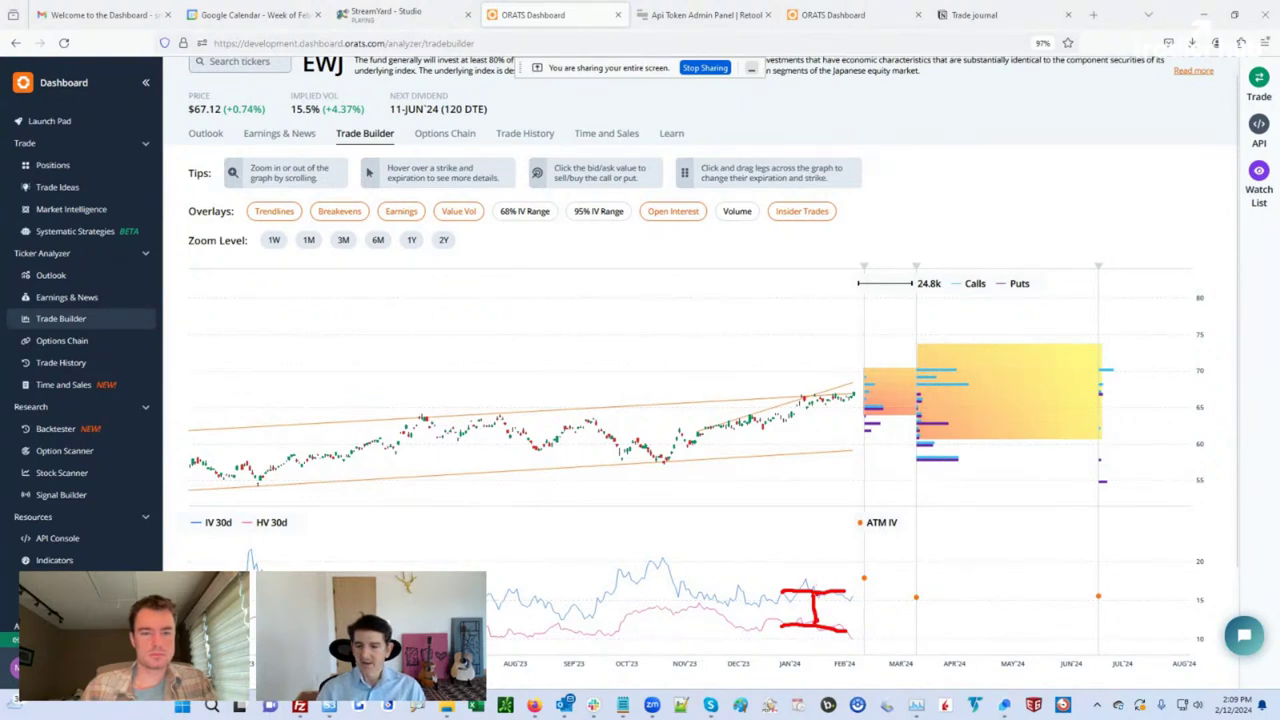
pyautogui.moveTo(862, 575)
pyautogui.mouseDown()
pyautogui.moveTo(896, 604)
pyautogui.moveTo(938, 608)
pyautogui.moveTo(926, 582)
pyautogui.moveTo(862, 566)
pyautogui.mouseUp()
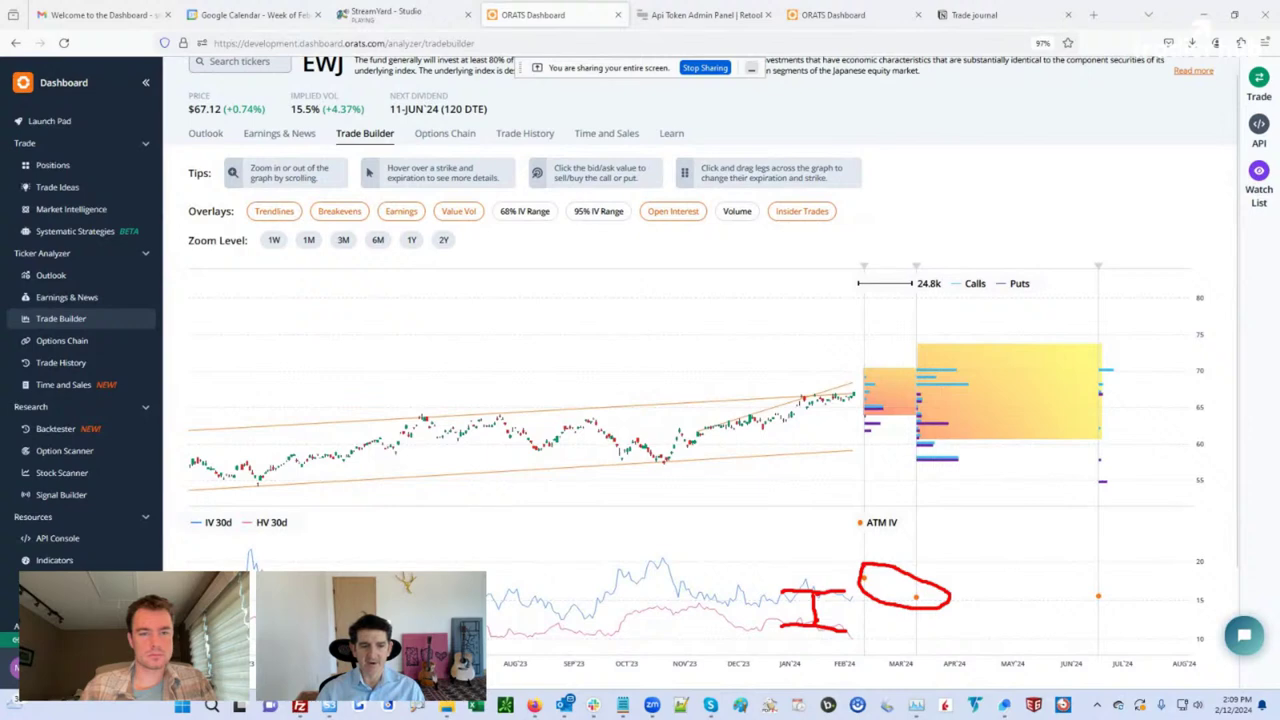
pyautogui.press('Escape')
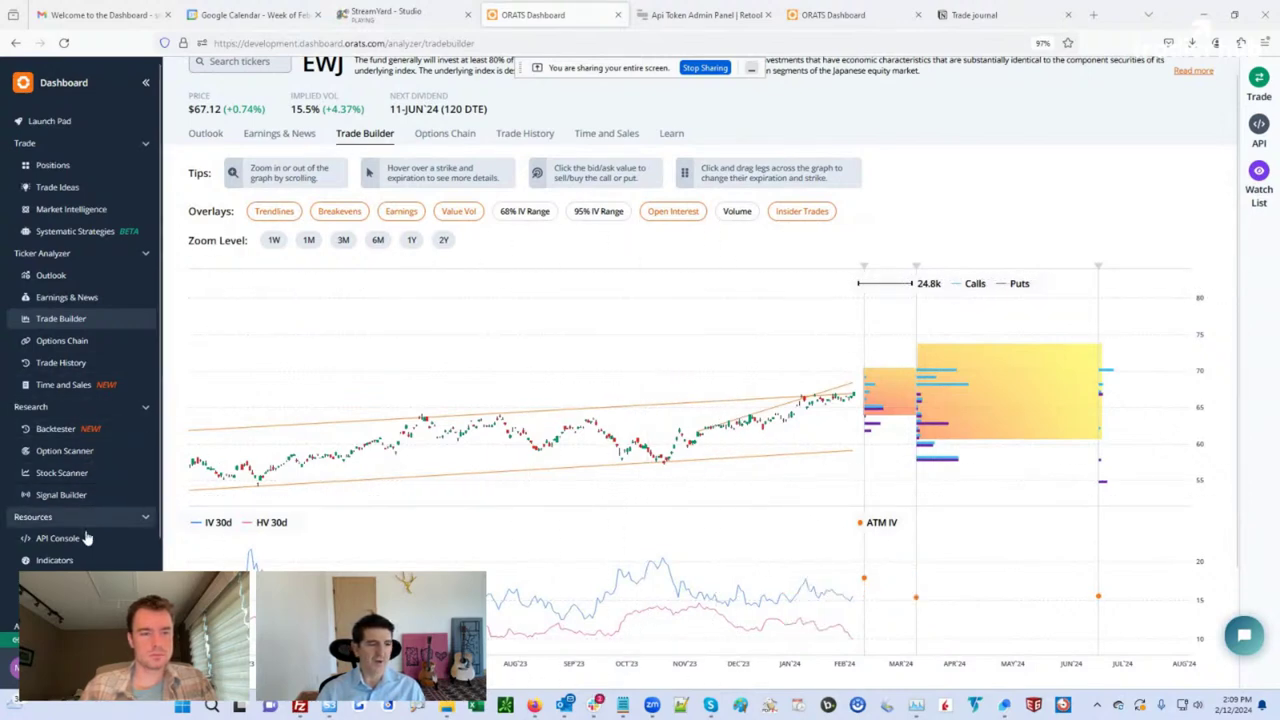
# Return to the Stock Scanner's four ETFs, with EWJ first at ivHvXernRatio 1.49.
pyautogui.click(62, 472)
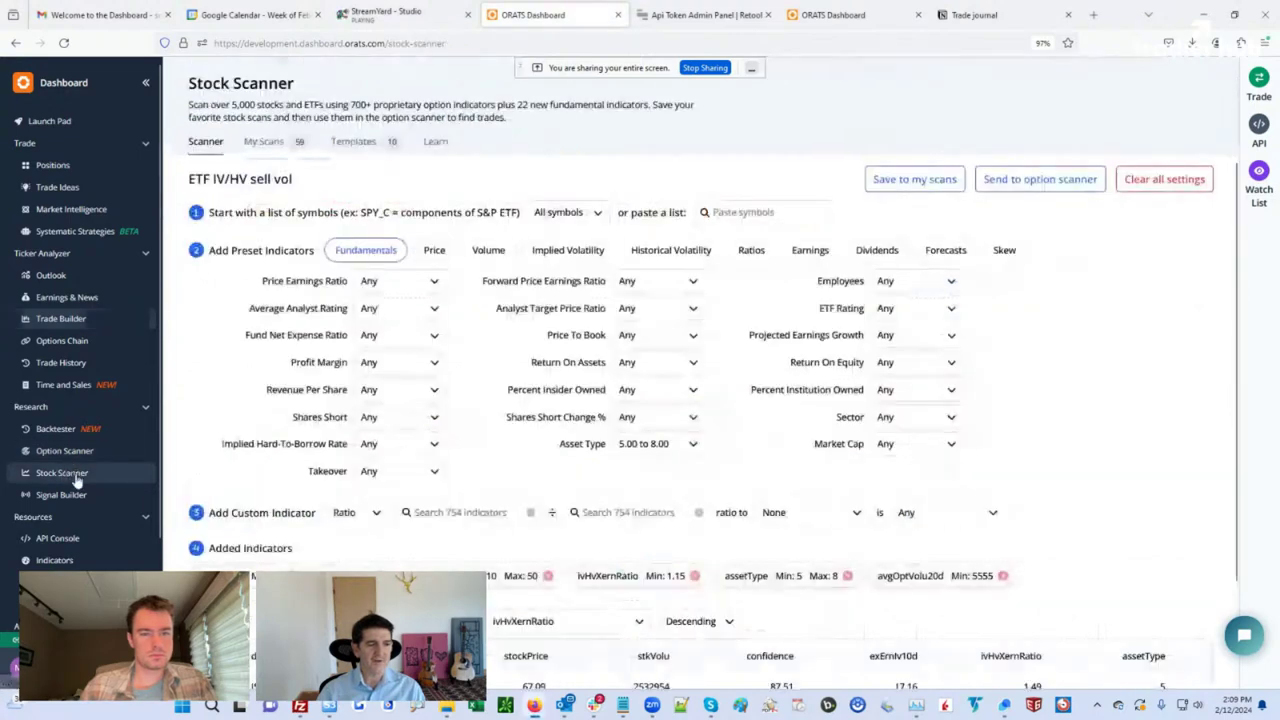
pyautogui.scroll(-3, 700, 400)
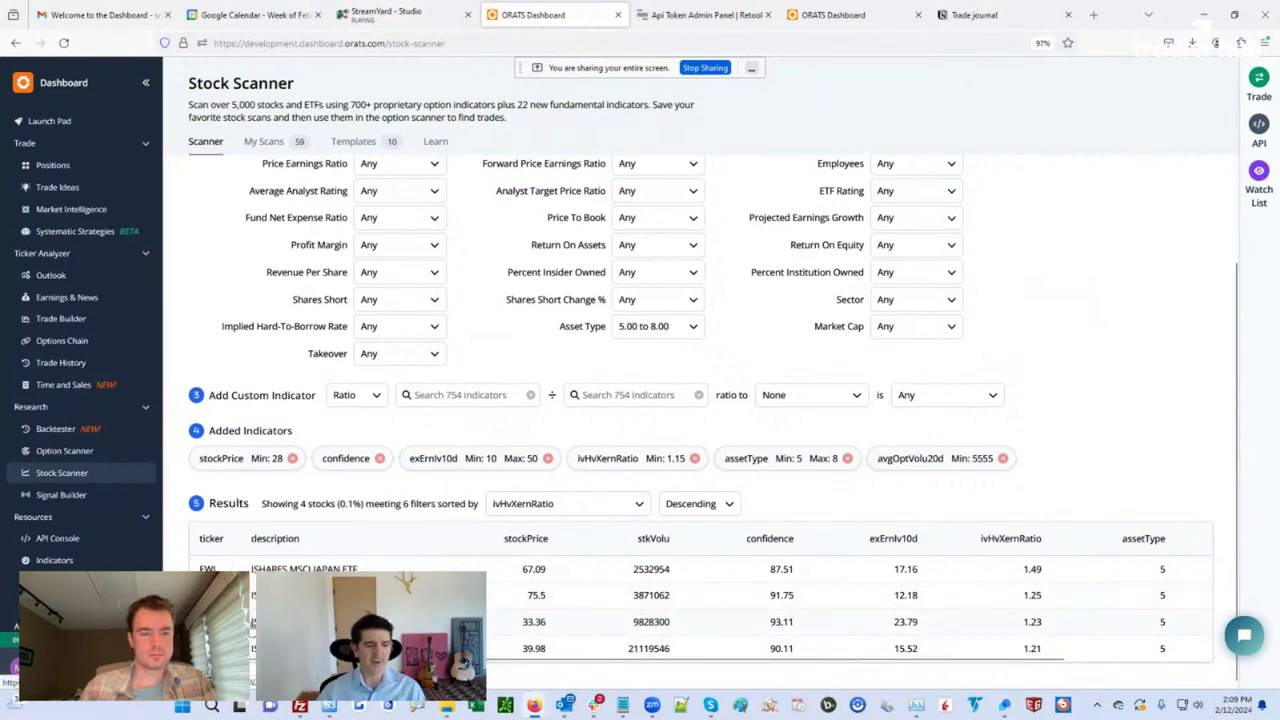
pyautogui.moveTo(210, 595)
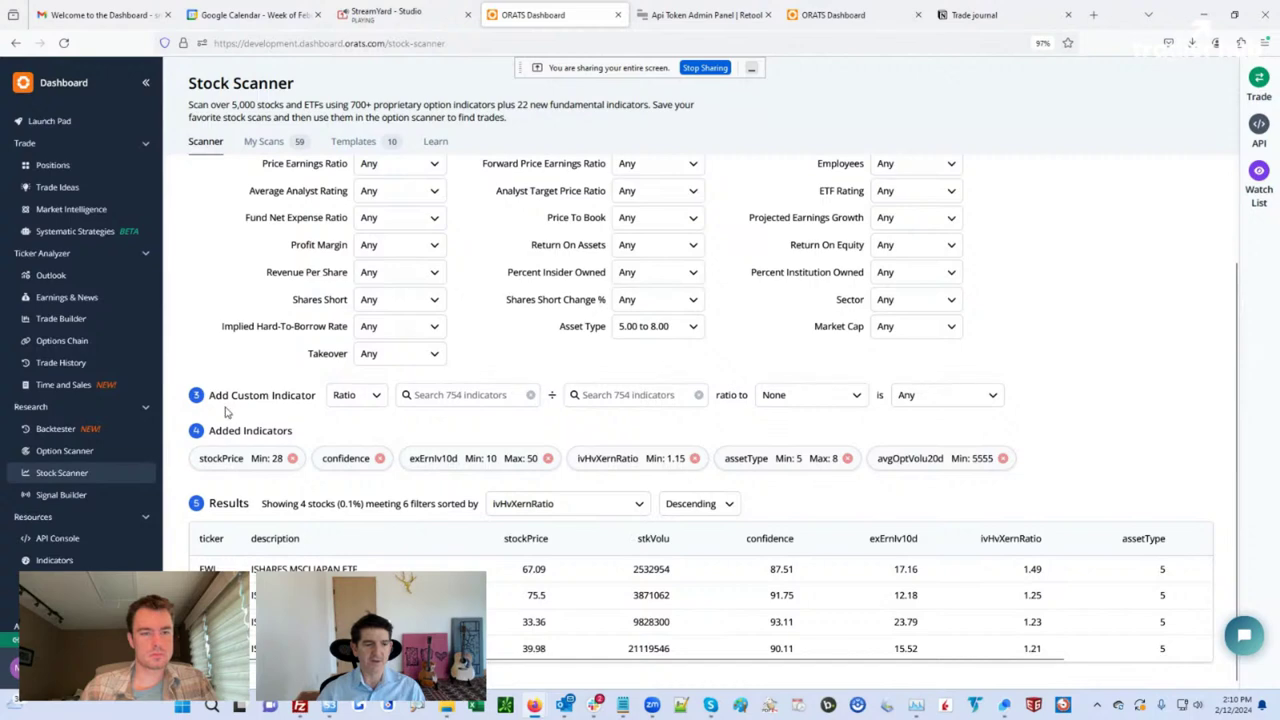
# Open the Option Scanner and keep ETF IV/HV sell vol as the symbol source.
pyautogui.click(86, 452)
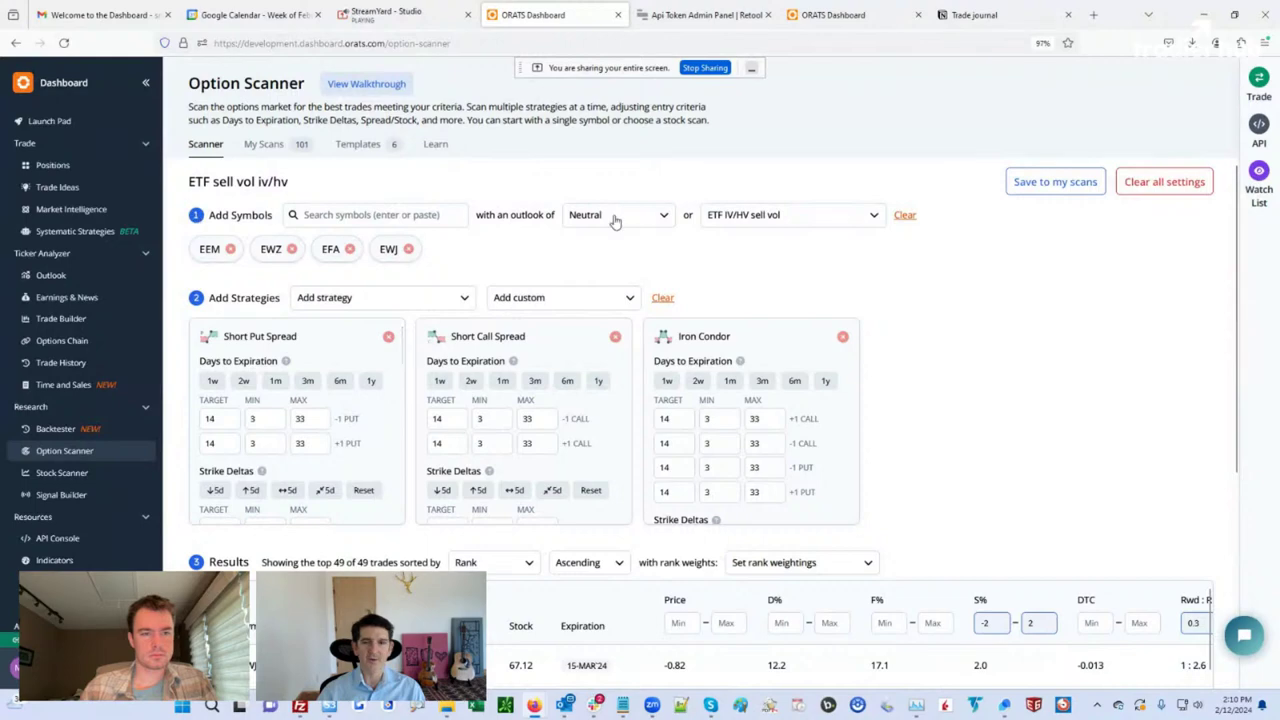
pyautogui.click(824, 225)
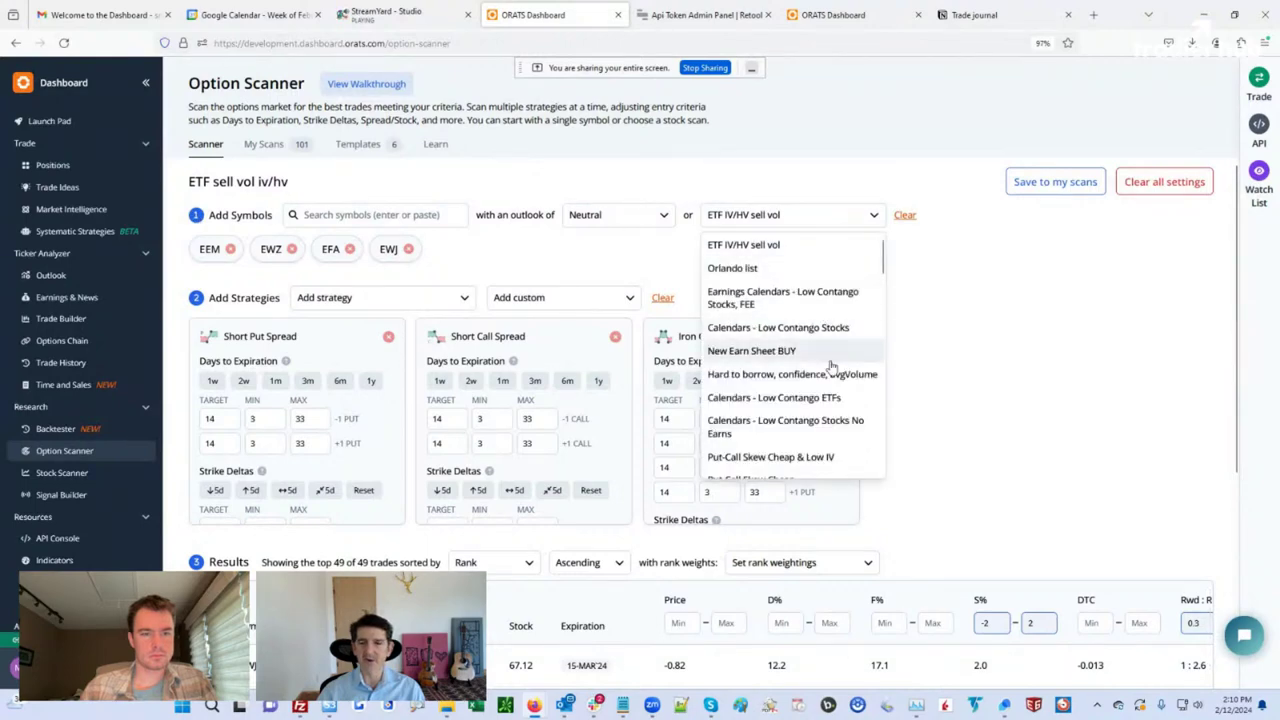
pyautogui.moveTo(883, 257)
pyautogui.mouseDown()
pyautogui.moveTo(887, 481)
pyautogui.moveTo(885, 257)
pyautogui.mouseUp()
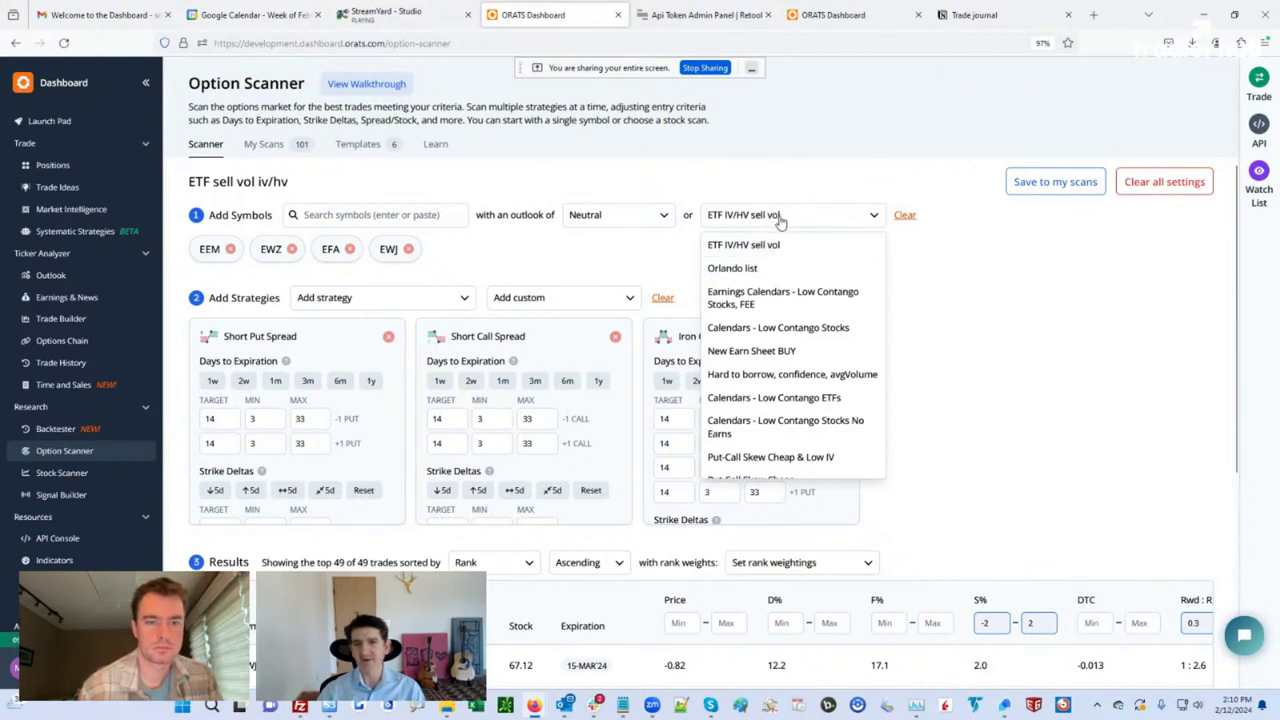
pyautogui.click(744, 250)
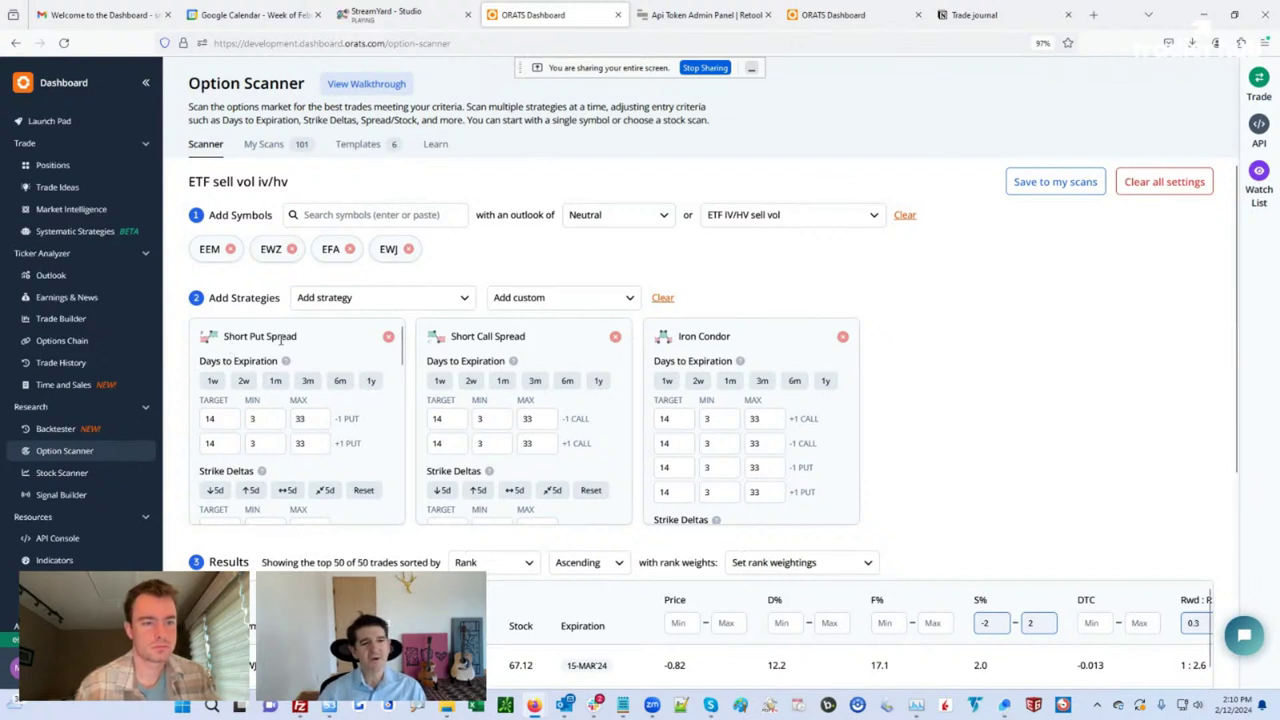
# Browse the Add strategy list and close it without adding a strategy.
pyautogui.click(423, 297)
pyautogui.moveTo(471, 335)
pyautogui.mouseDown()
pyautogui.moveTo(471, 471)
pyautogui.moveTo(471, 326)
pyautogui.mouseUp()
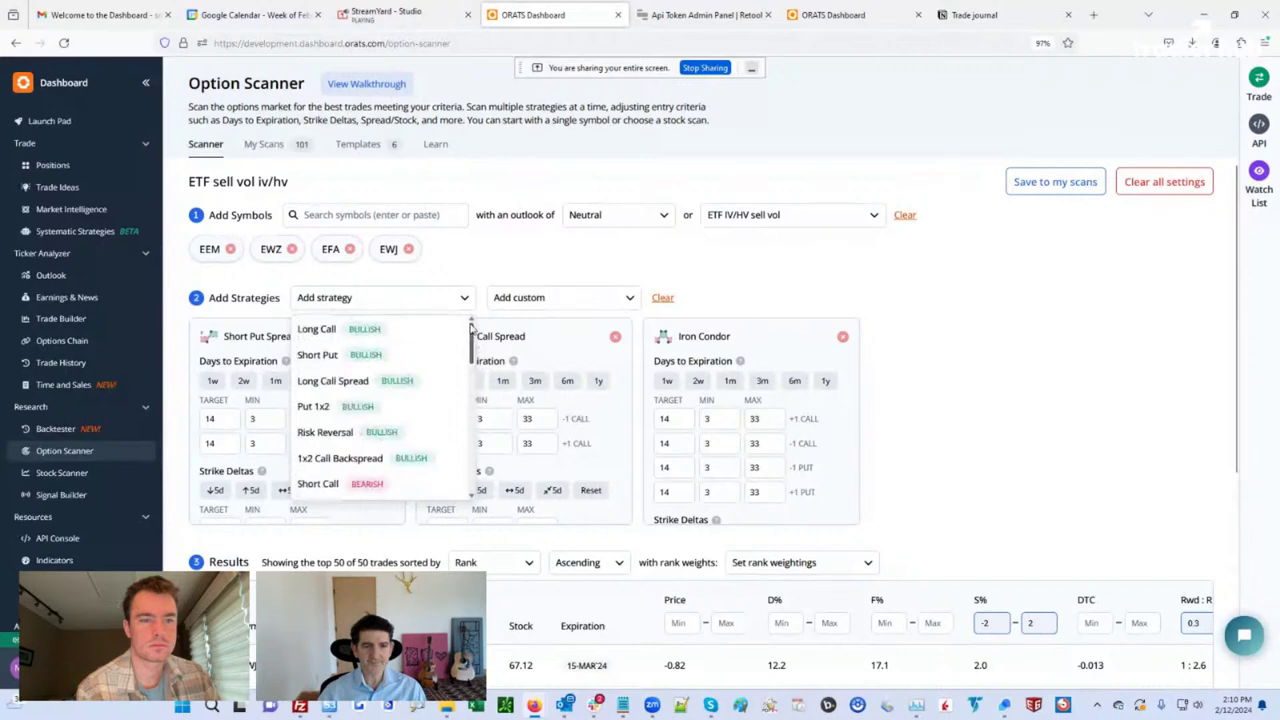
pyautogui.click(490, 248)
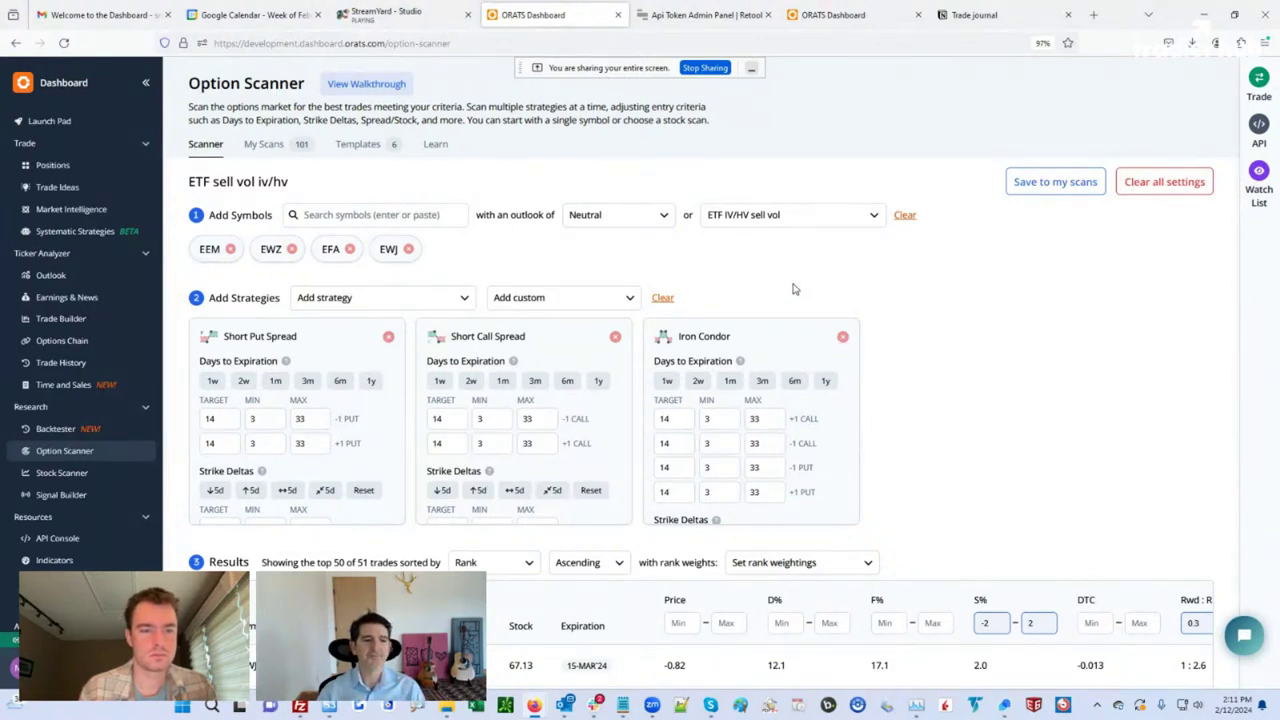
# Highlight the Iron Condor, Short Put Spread and Short Call Spread cards, then view the ranked results table.
pyautogui.scroll(-2, 1043, 314)
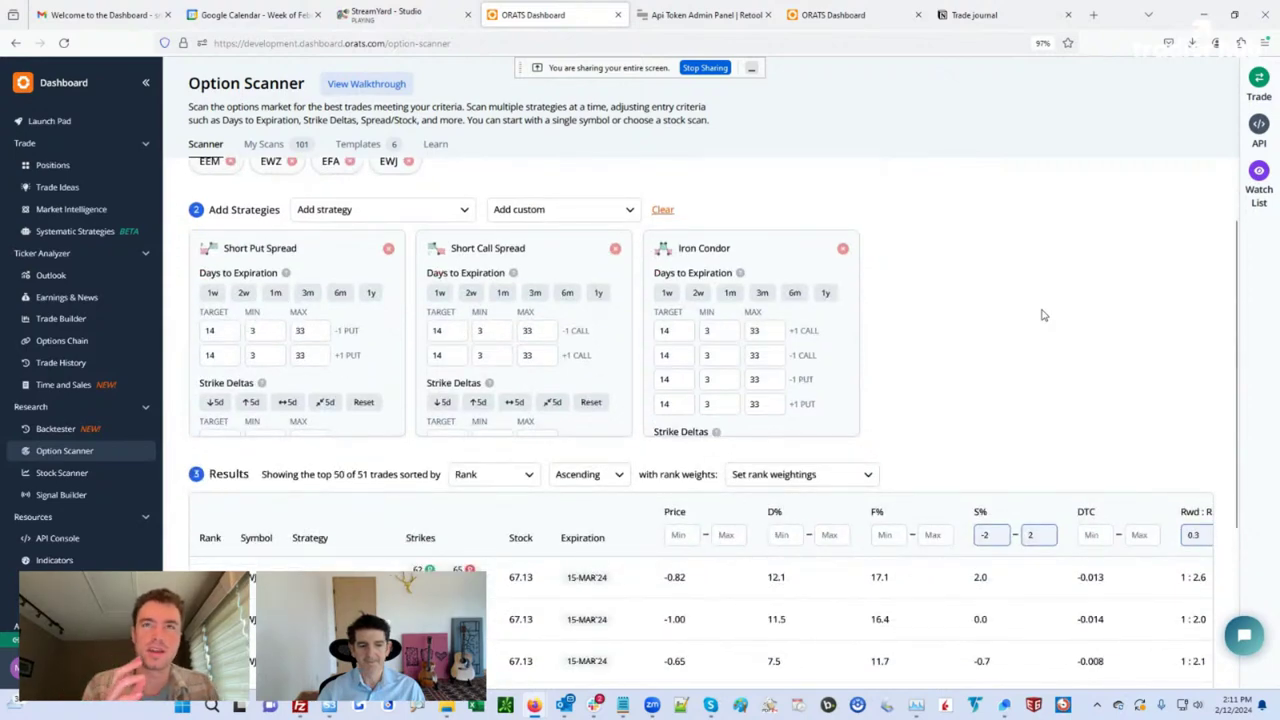
pyautogui.scroll(-2, 1012, 293)
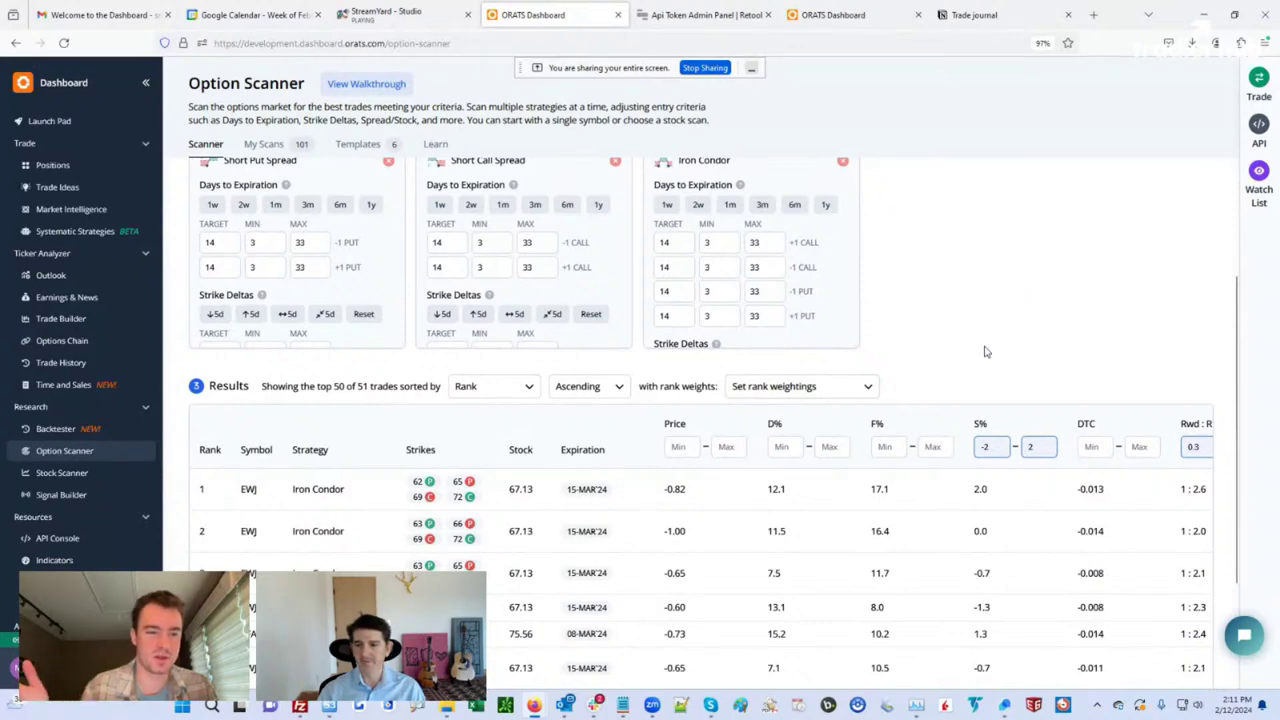
pyautogui.scroll(2, 985, 350)
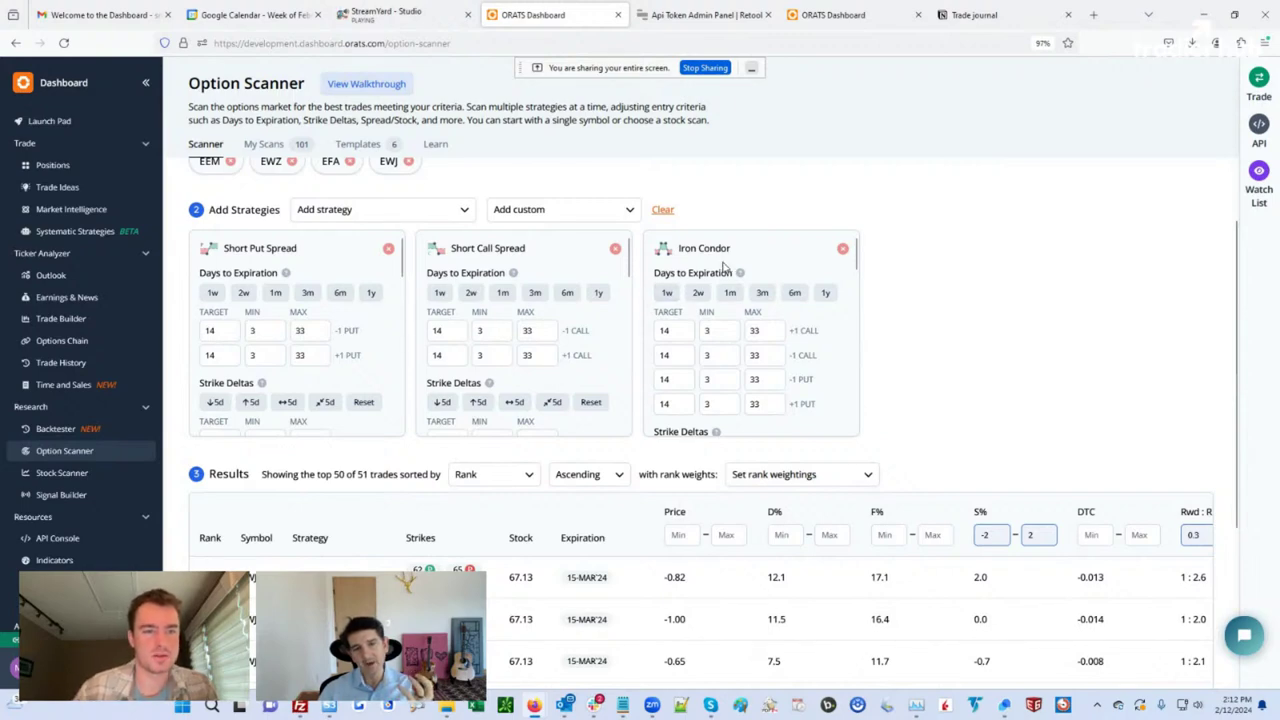
pyautogui.moveTo(680, 248); pyautogui.dragTo(712, 250)
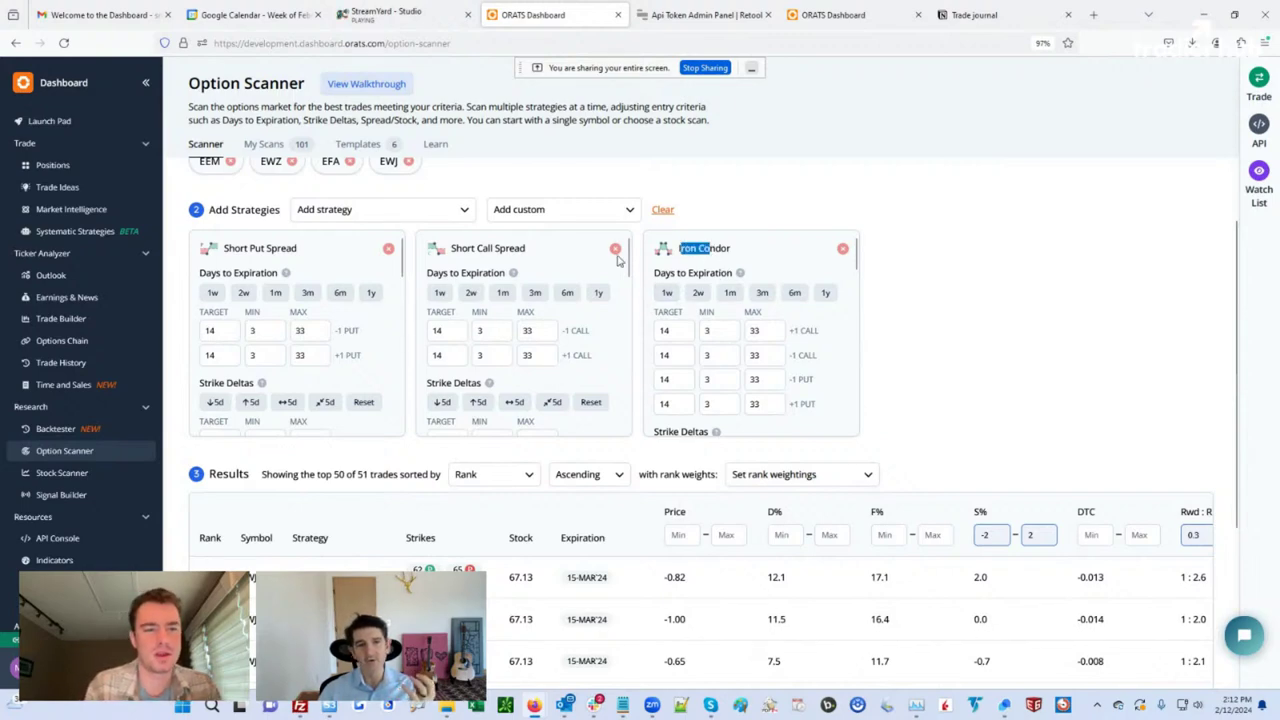
pyautogui.moveTo(224, 249); pyautogui.dragTo(257, 251)
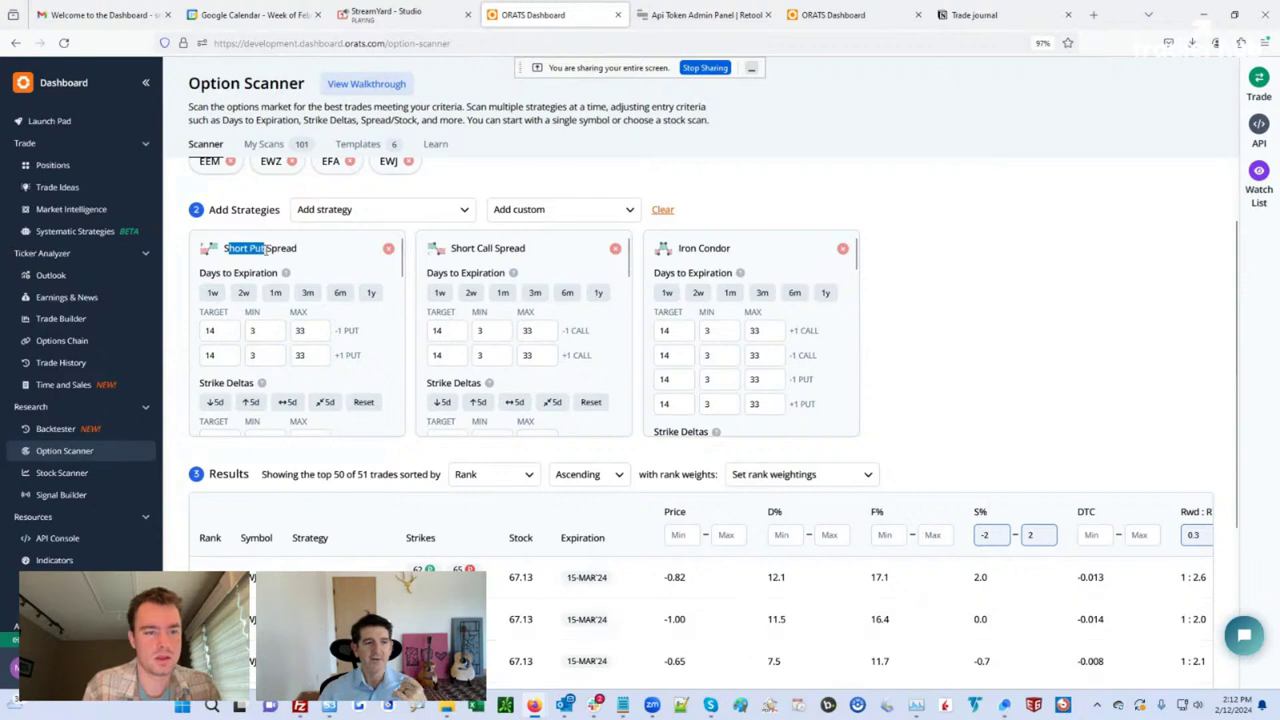
pyautogui.moveTo(451, 249); pyautogui.dragTo(488, 248)
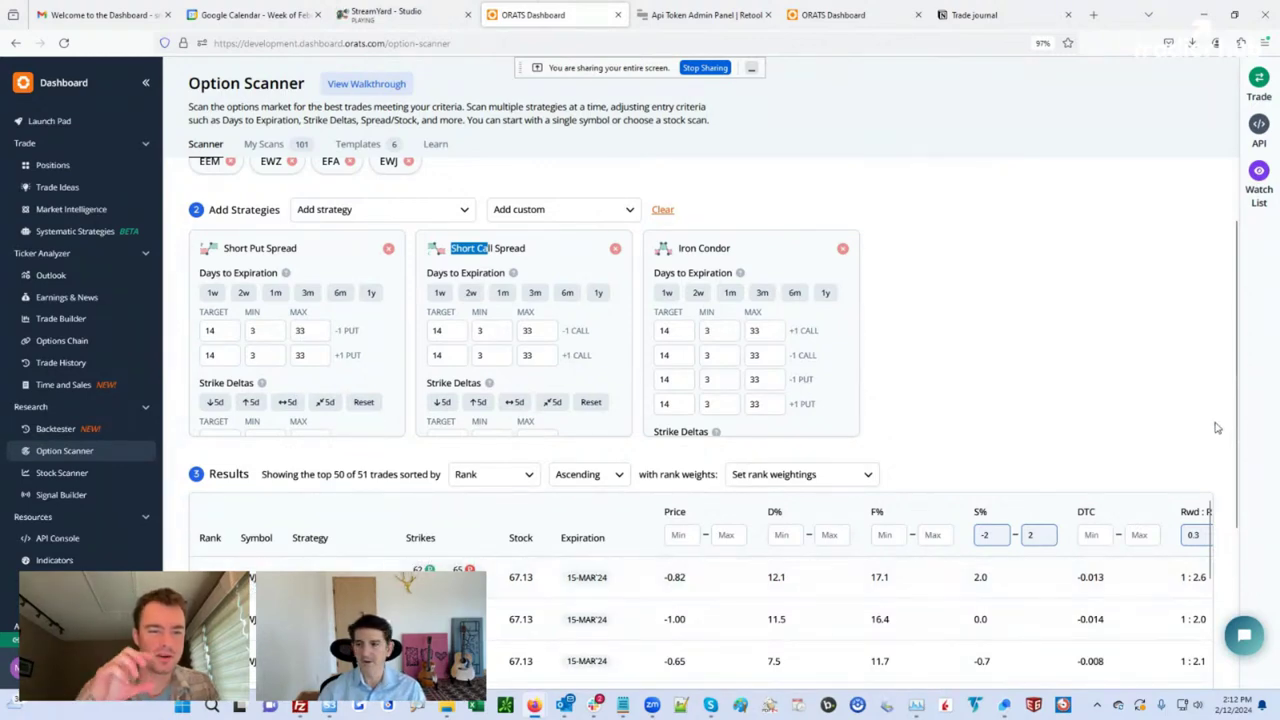
pyautogui.scroll(-2, 1227, 421)
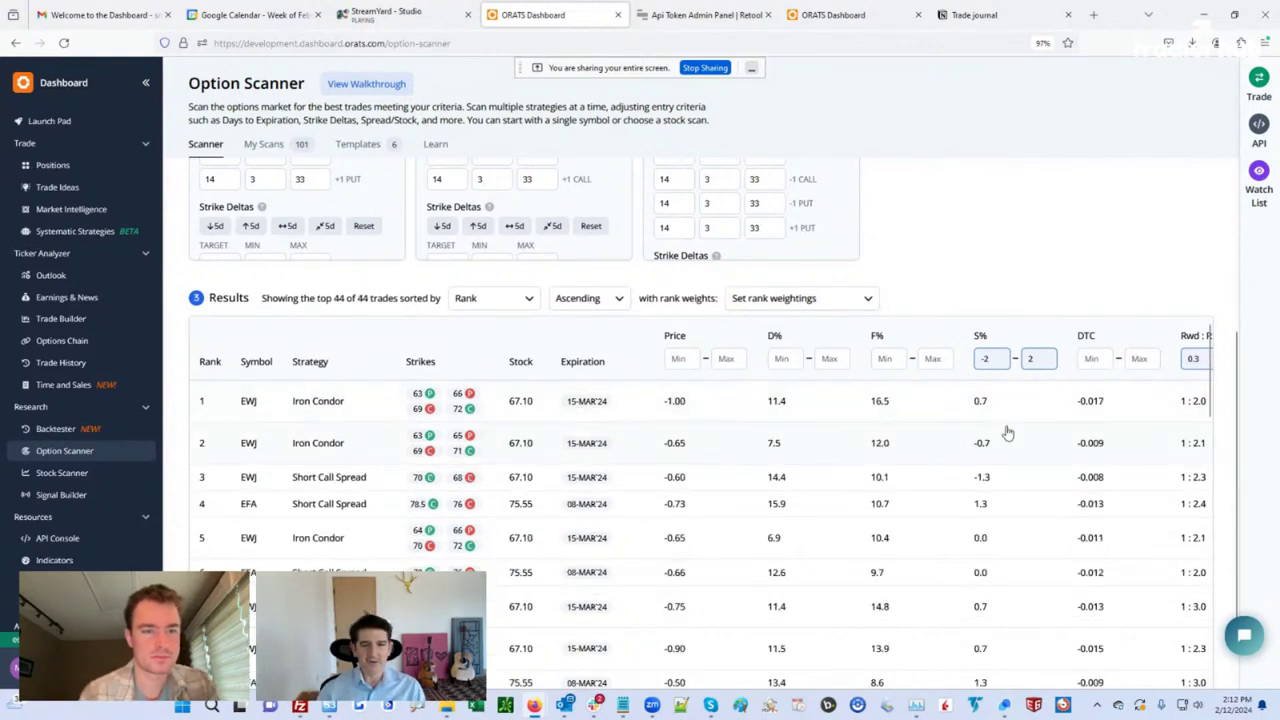
pyautogui.moveTo(470, 410)
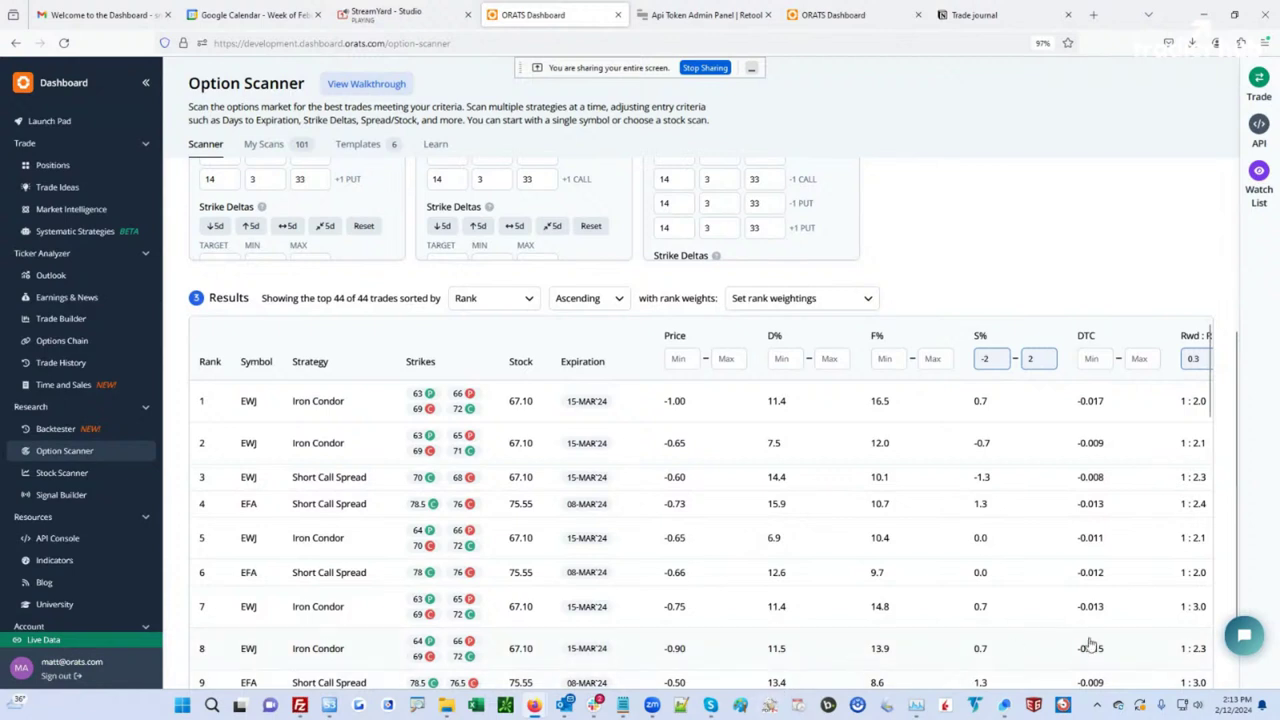
pyautogui.scroll(-1, 1225, 580)
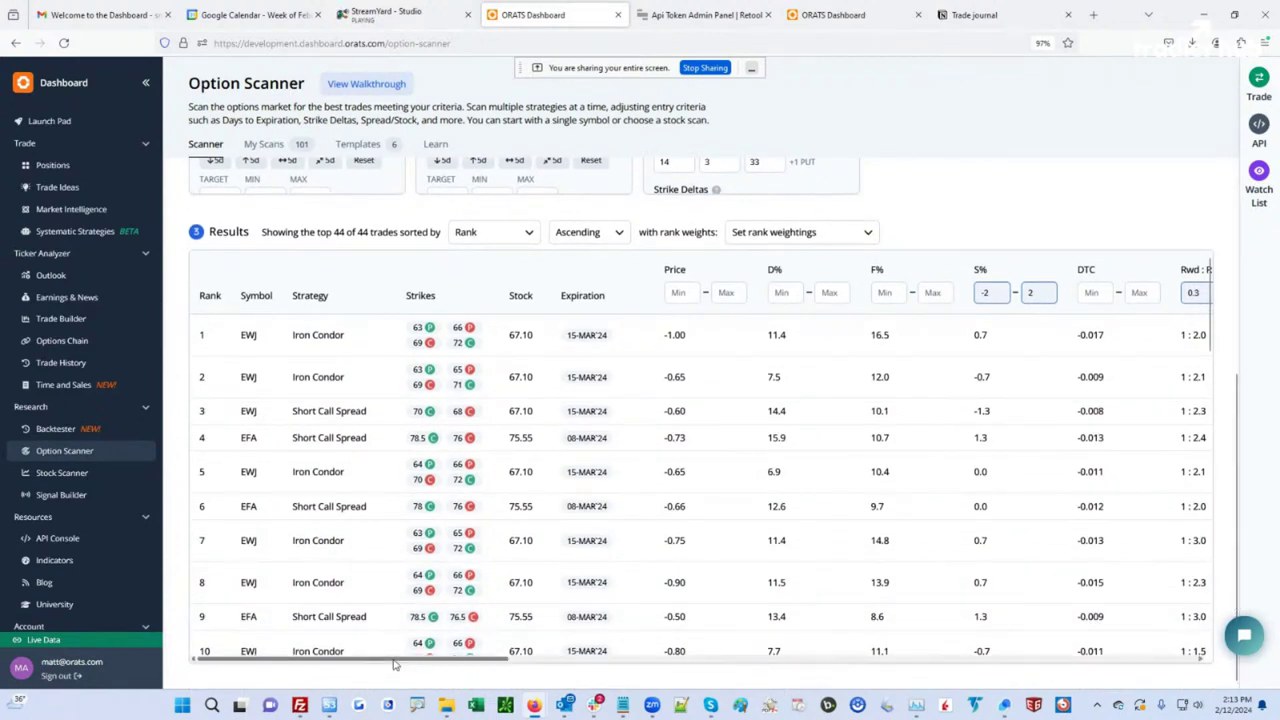
pyautogui.moveTo(392, 666); pyautogui.dragTo(497, 665)
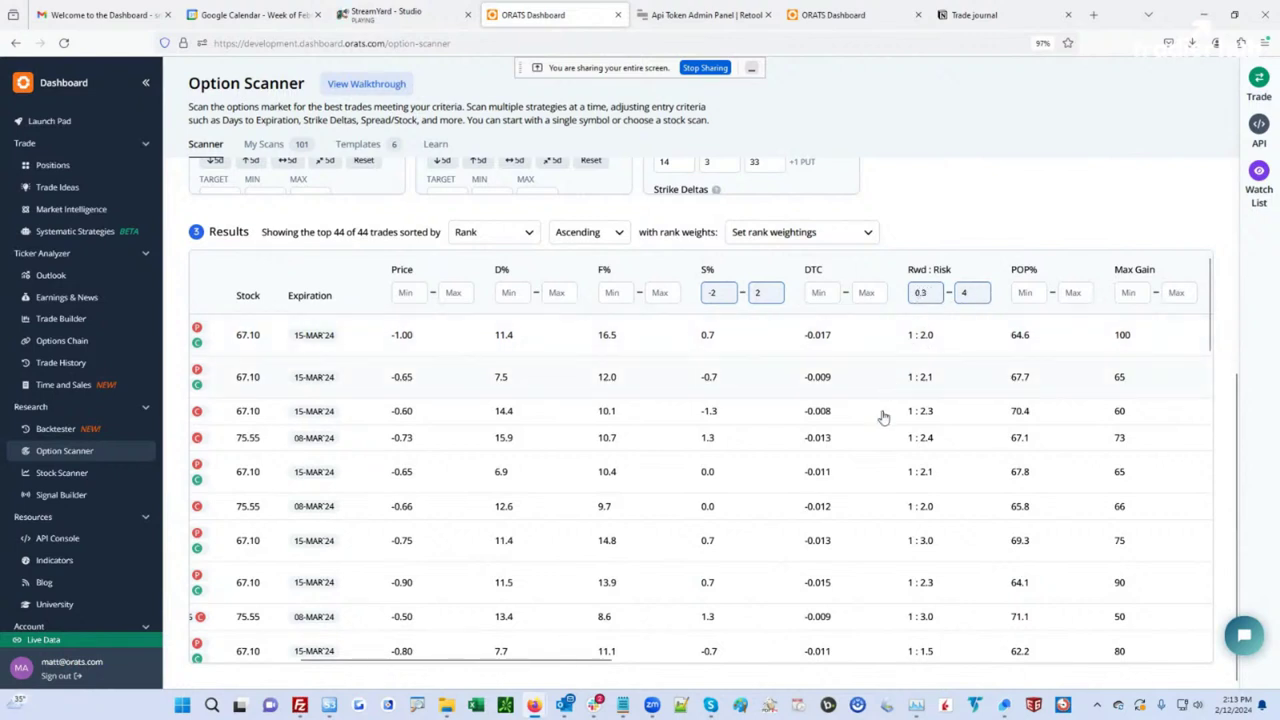
pyautogui.moveTo(563, 661); pyautogui.dragTo(608, 663)
pyautogui.hscroll(8, 527, 483)
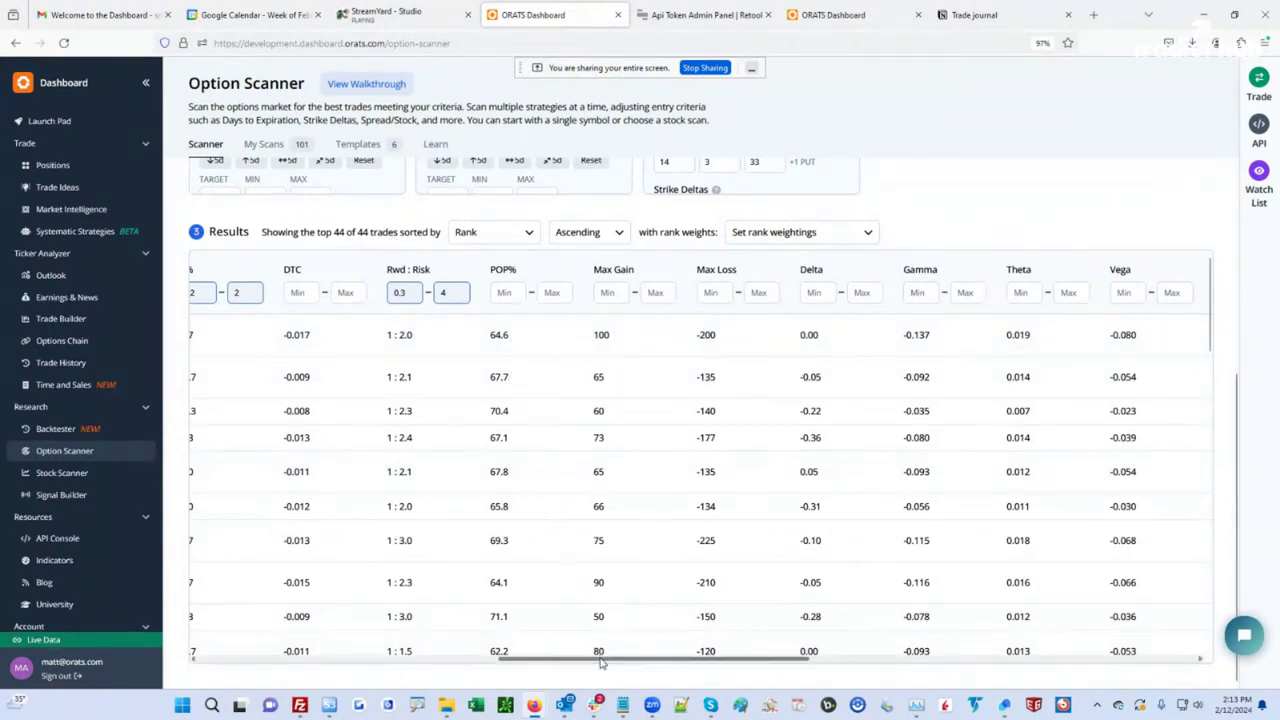
pyautogui.moveTo(600, 662); pyautogui.dragTo(698, 667)
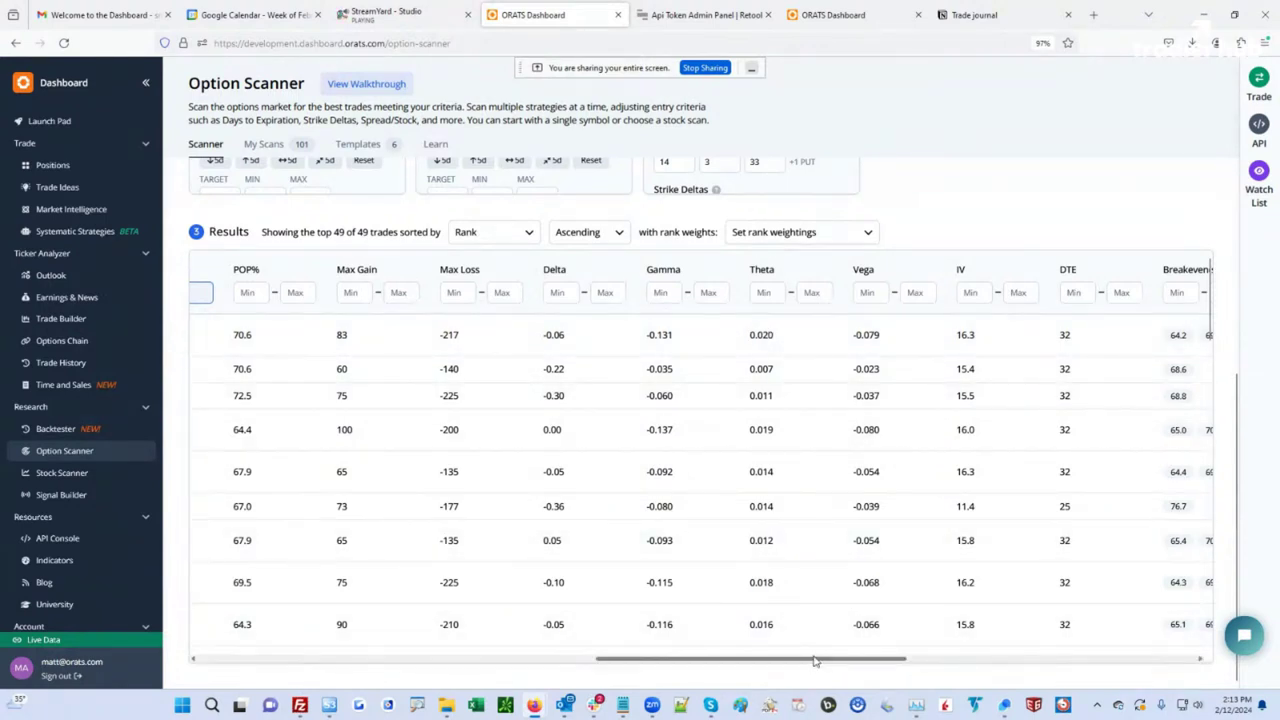
pyautogui.moveTo(815, 660); pyautogui.dragTo(982, 658)
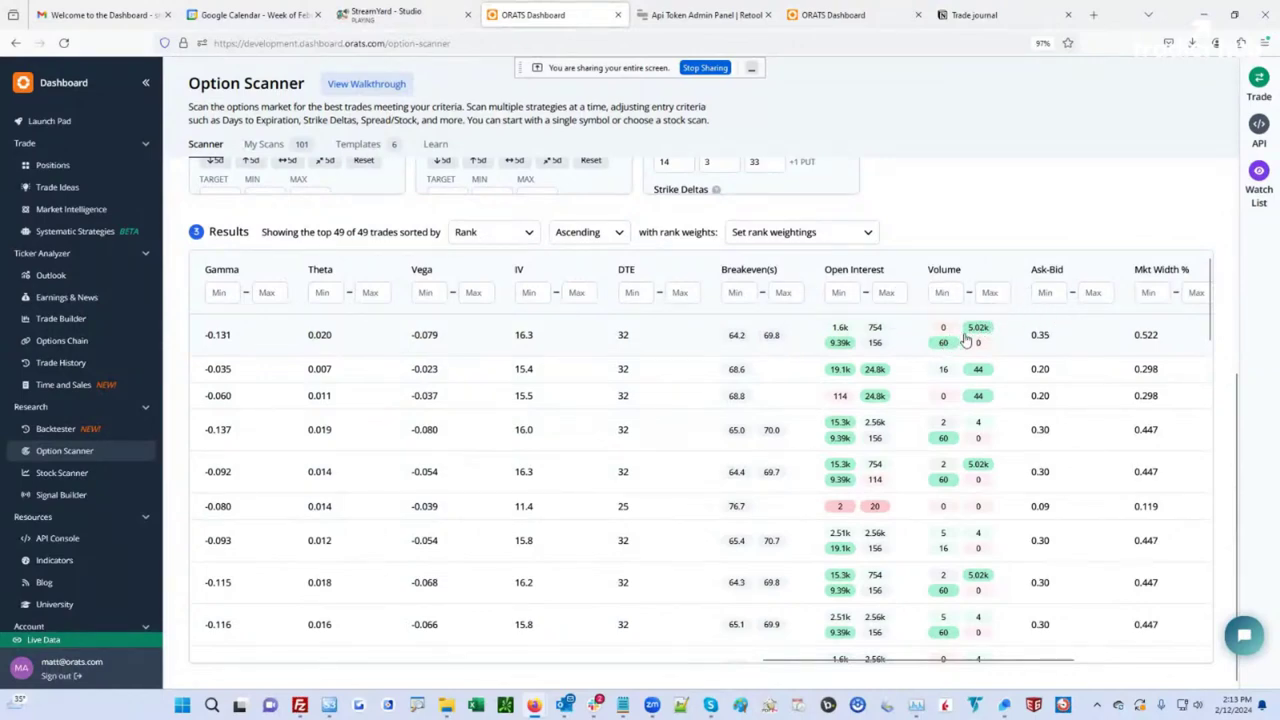
pyautogui.moveTo(943, 660); pyautogui.dragTo(1023, 660)
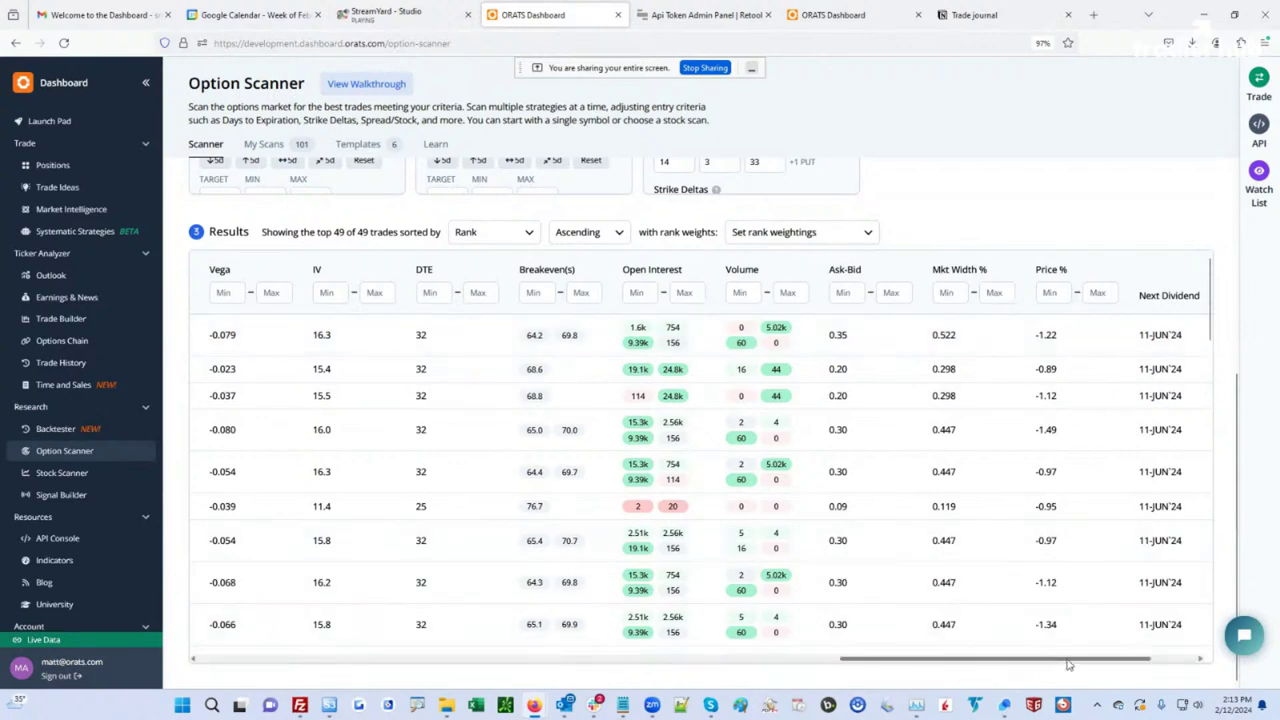
pyautogui.moveTo(1068, 664); pyautogui.dragTo(426, 660)
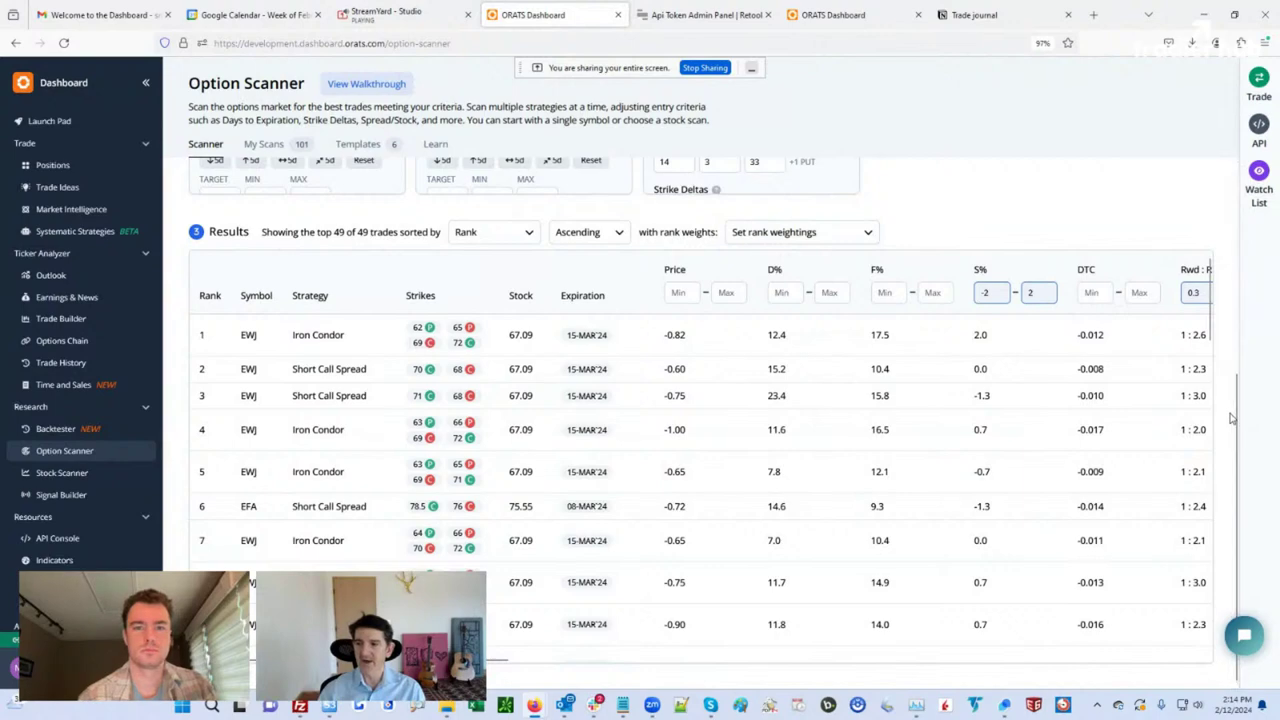
# Scroll through the scan results and open then close the Trade side panel.
pyautogui.moveTo(1232, 418); pyautogui.dragTo(1220, 209)
pyautogui.scroll(-1, 1200, 207)
pyautogui.scroll(1, 1170, 205)
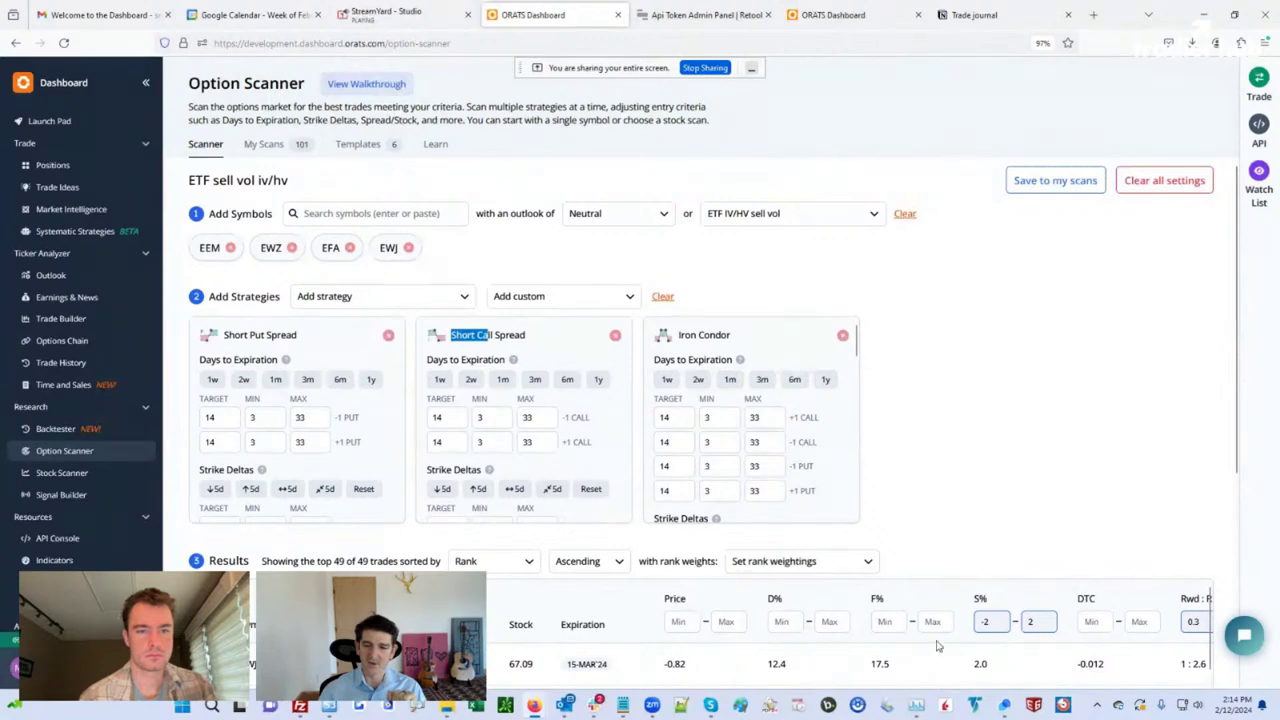
pyautogui.scroll(-1, 986, 451)
pyautogui.scroll(-1, 986, 449)
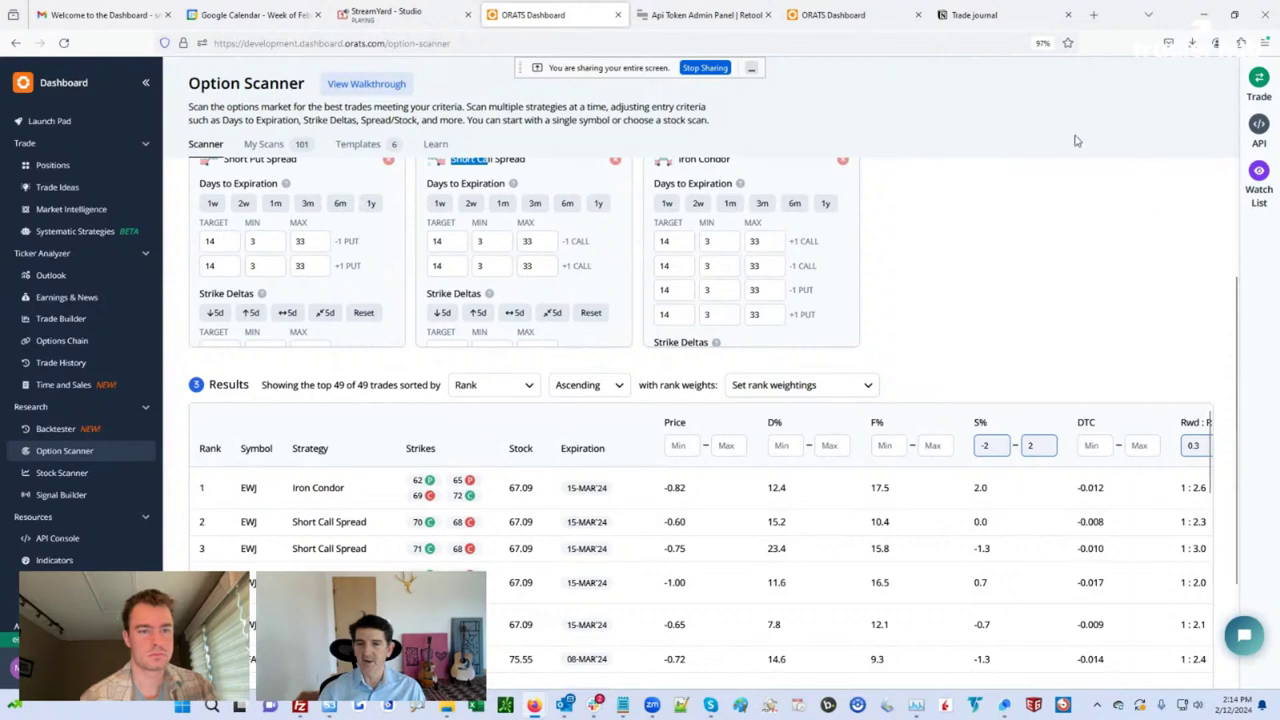
pyautogui.click(1259, 80)
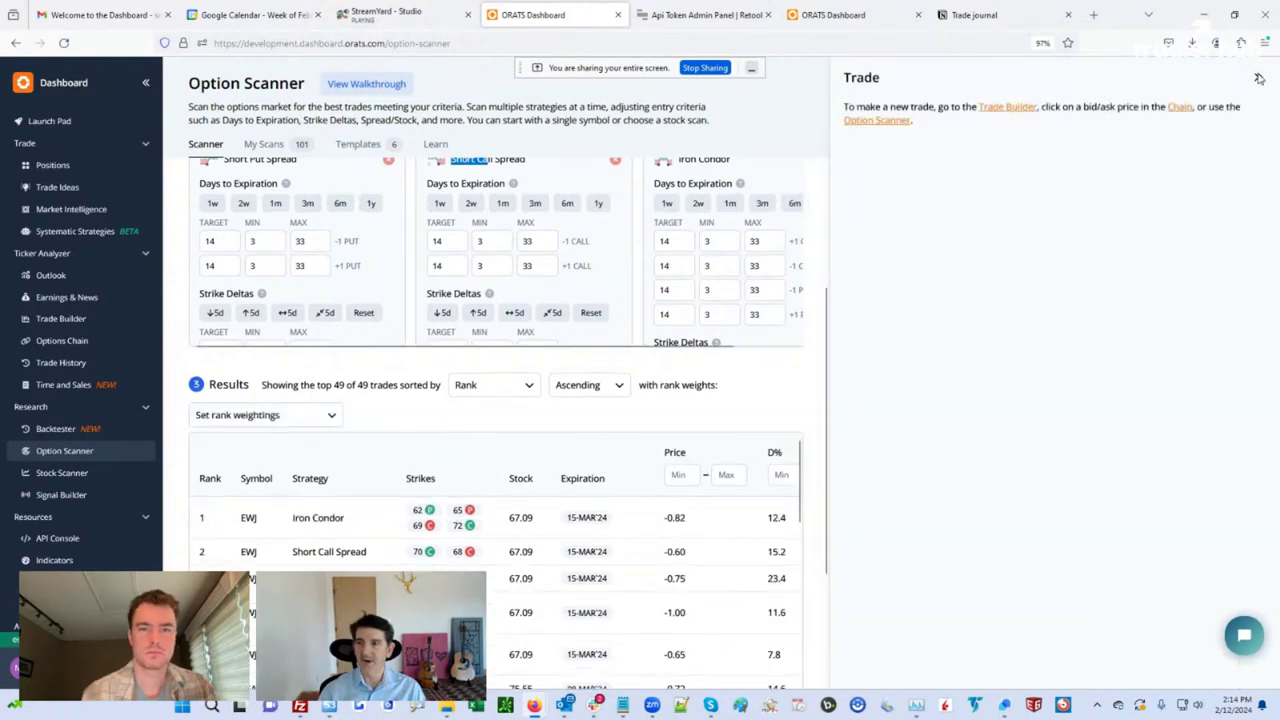
pyautogui.click(1259, 80)
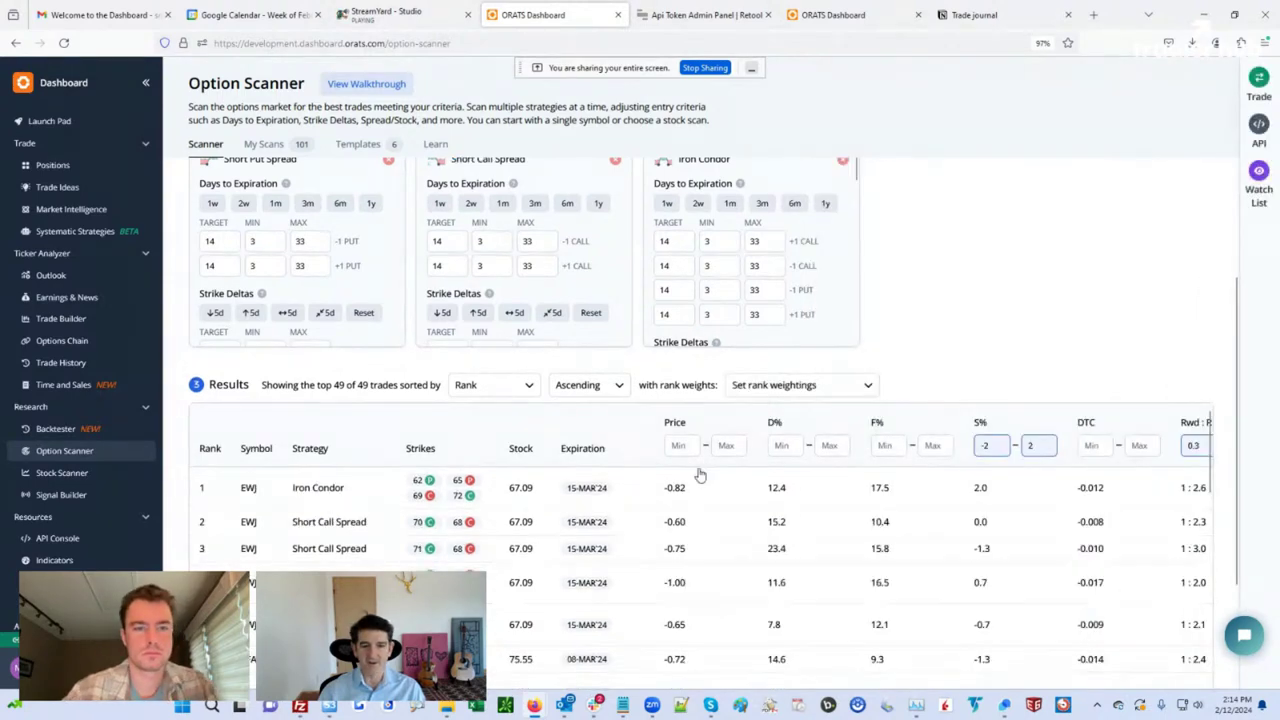
# Open the Set rank weightings controls, showing S% and DTC weighted at zero.
pyautogui.scroll(3, 700, 480)
pyautogui.scroll(-2, 706, 489)
pyautogui.scroll(-2, 858, 497)
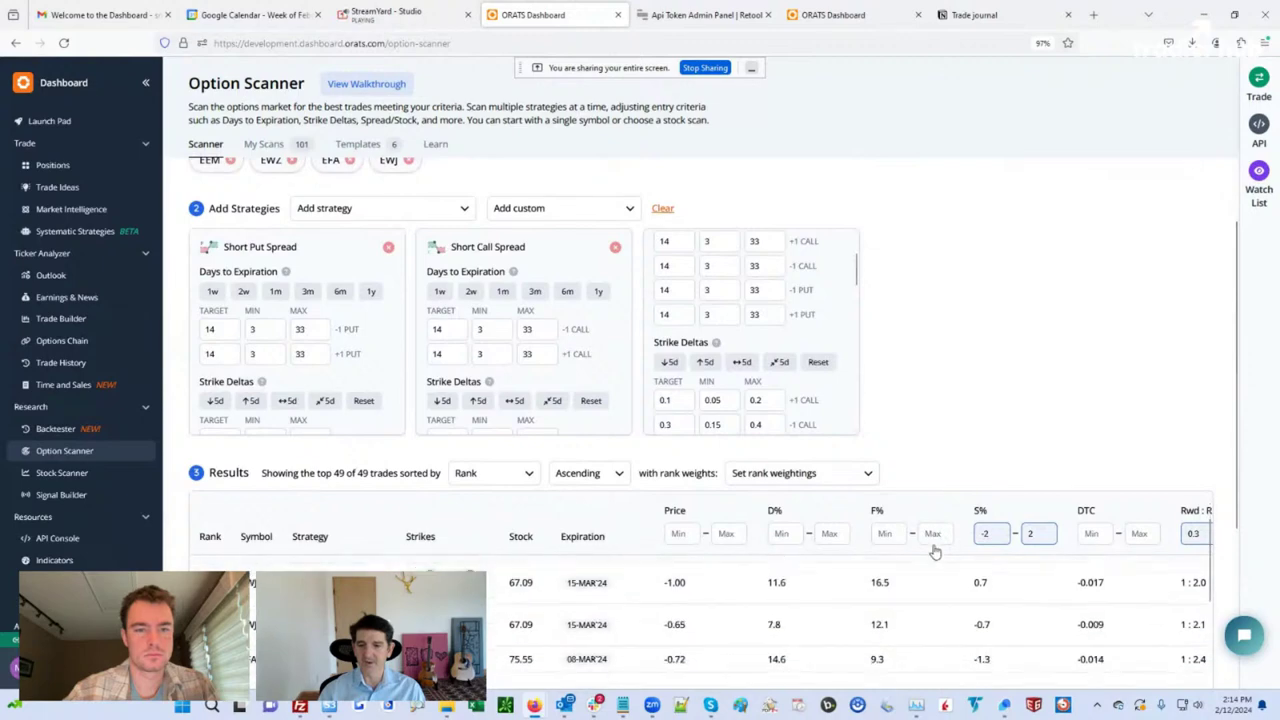
pyautogui.click(786, 477)
pyautogui.scroll(-4, 950, 465)
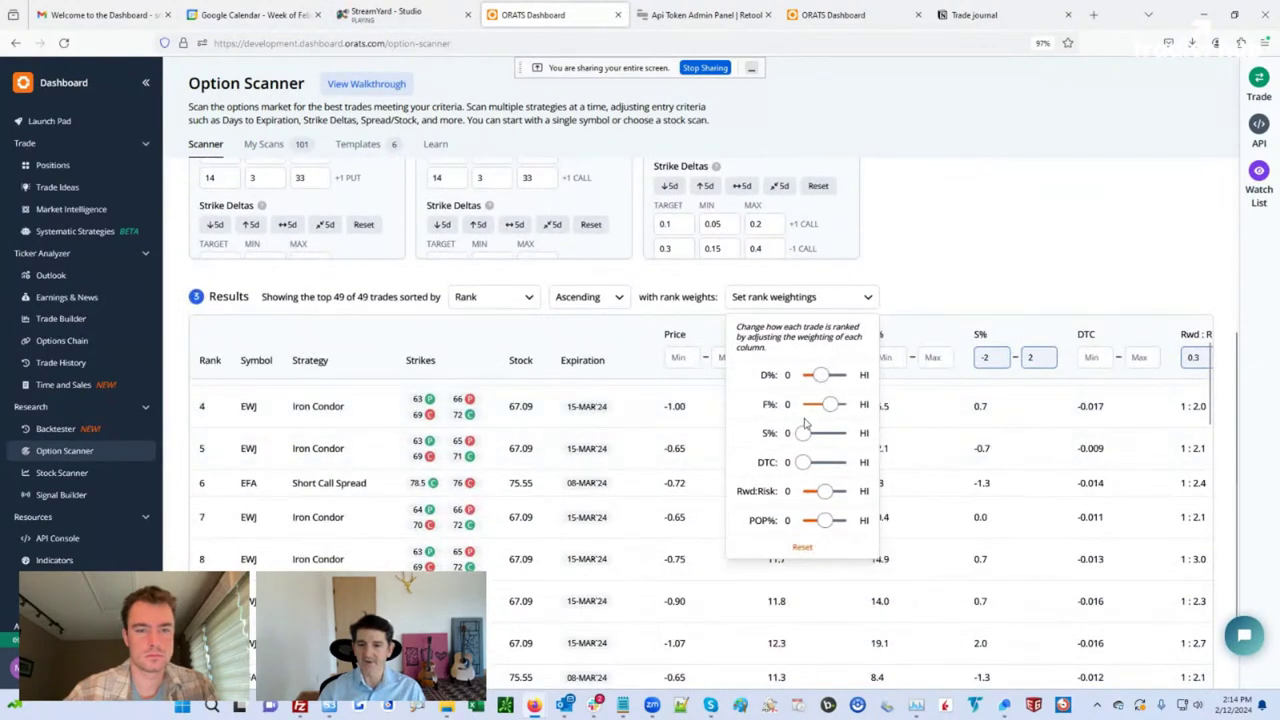
# Give S% a slight ranking weight and keep DTC at 0, putting the EWJ iron condor first.
pyautogui.click(804, 434)
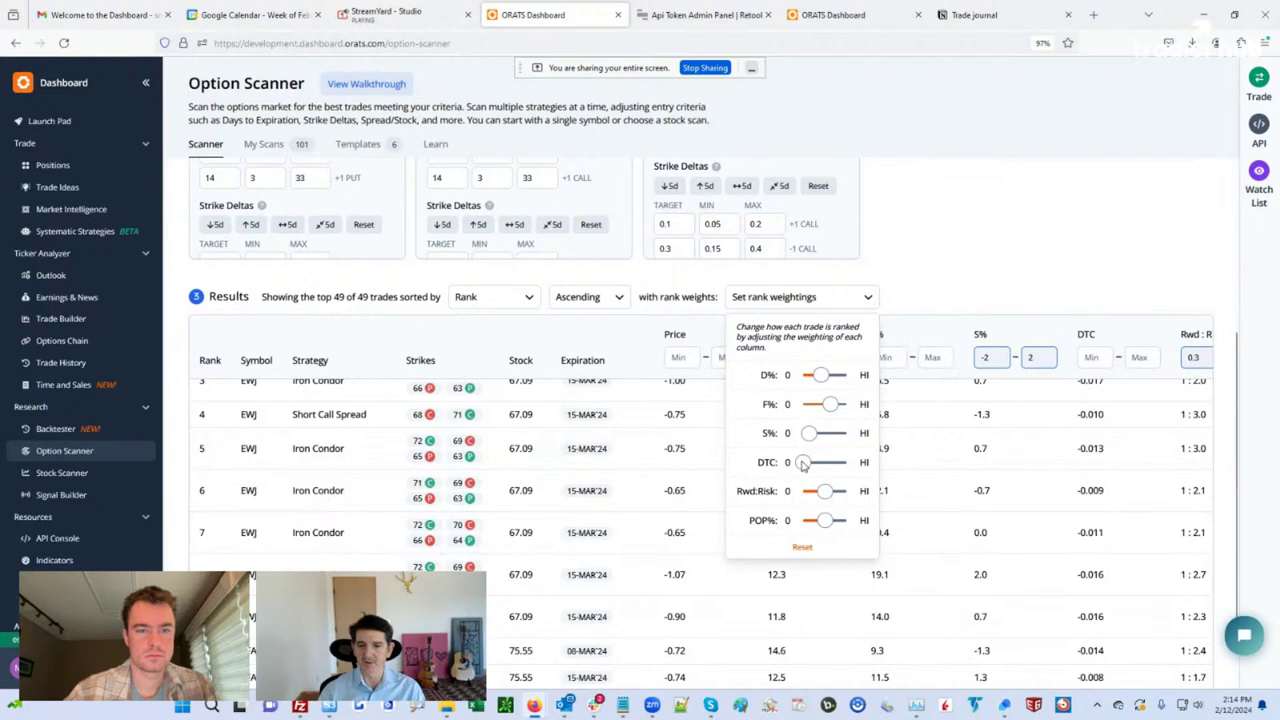
pyautogui.click(806, 463)
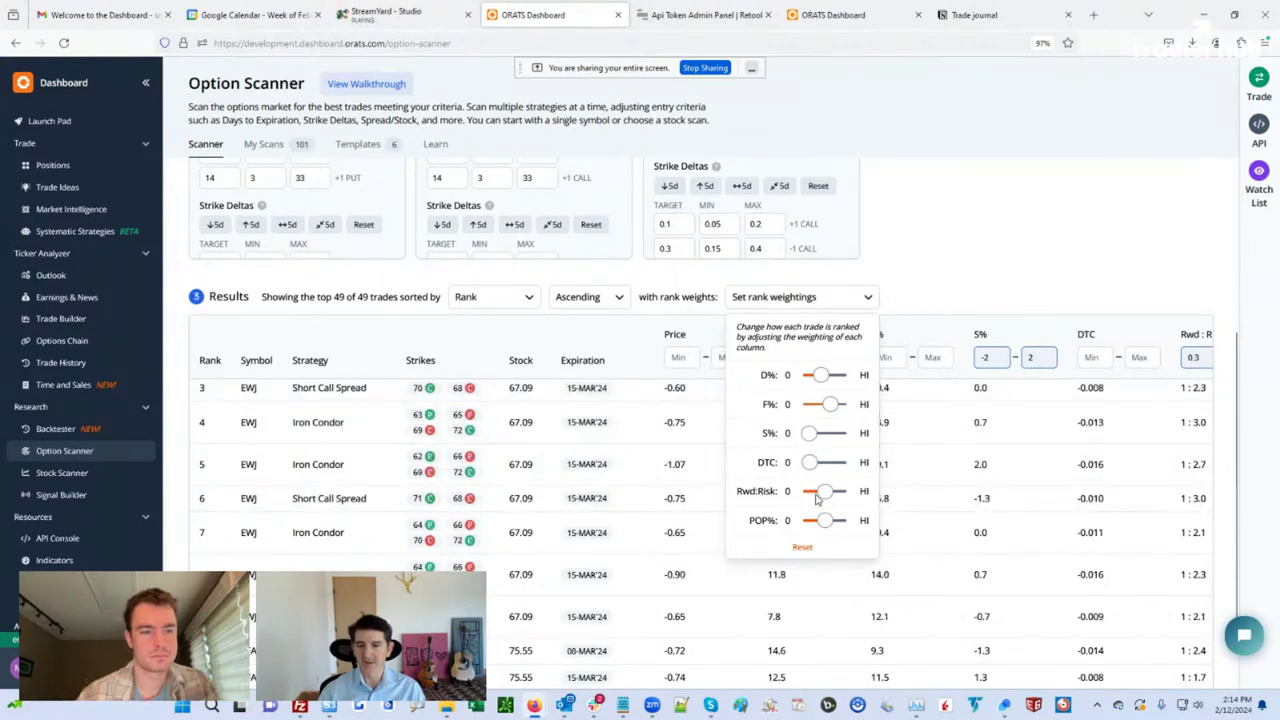
pyautogui.click(799, 464)
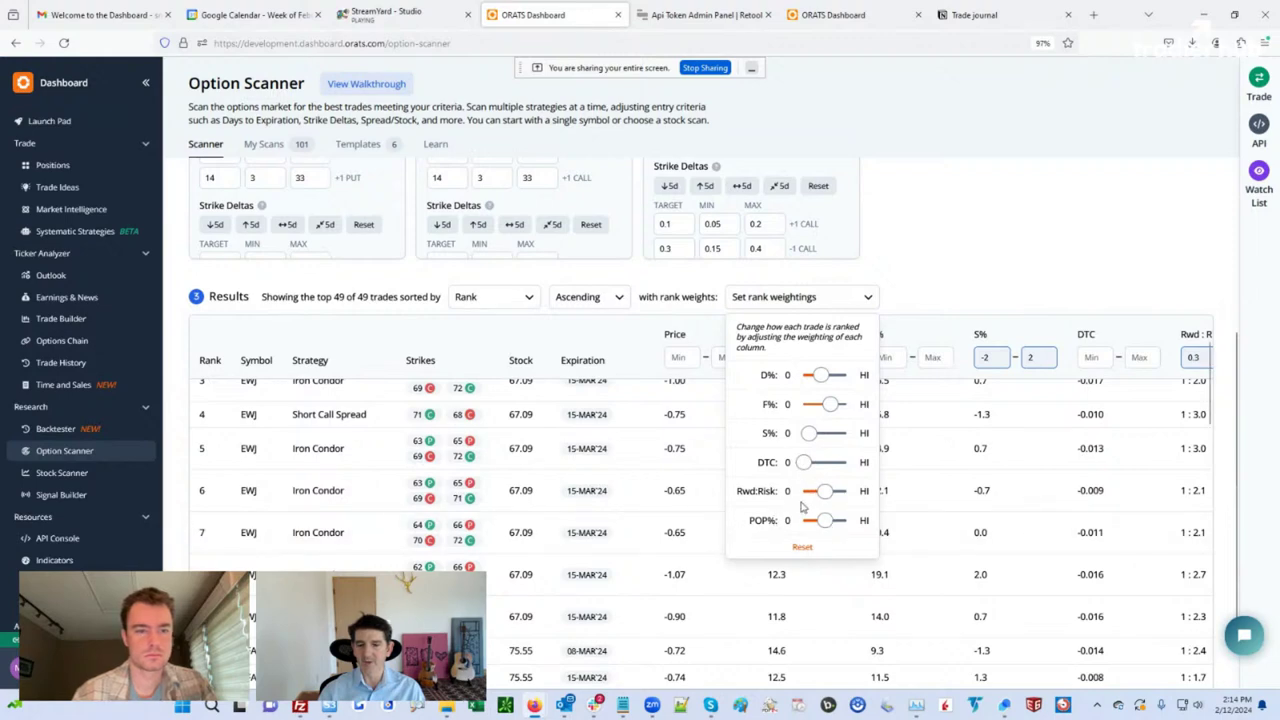
pyautogui.click(986, 241)
pyautogui.scroll(2, 971, 451)
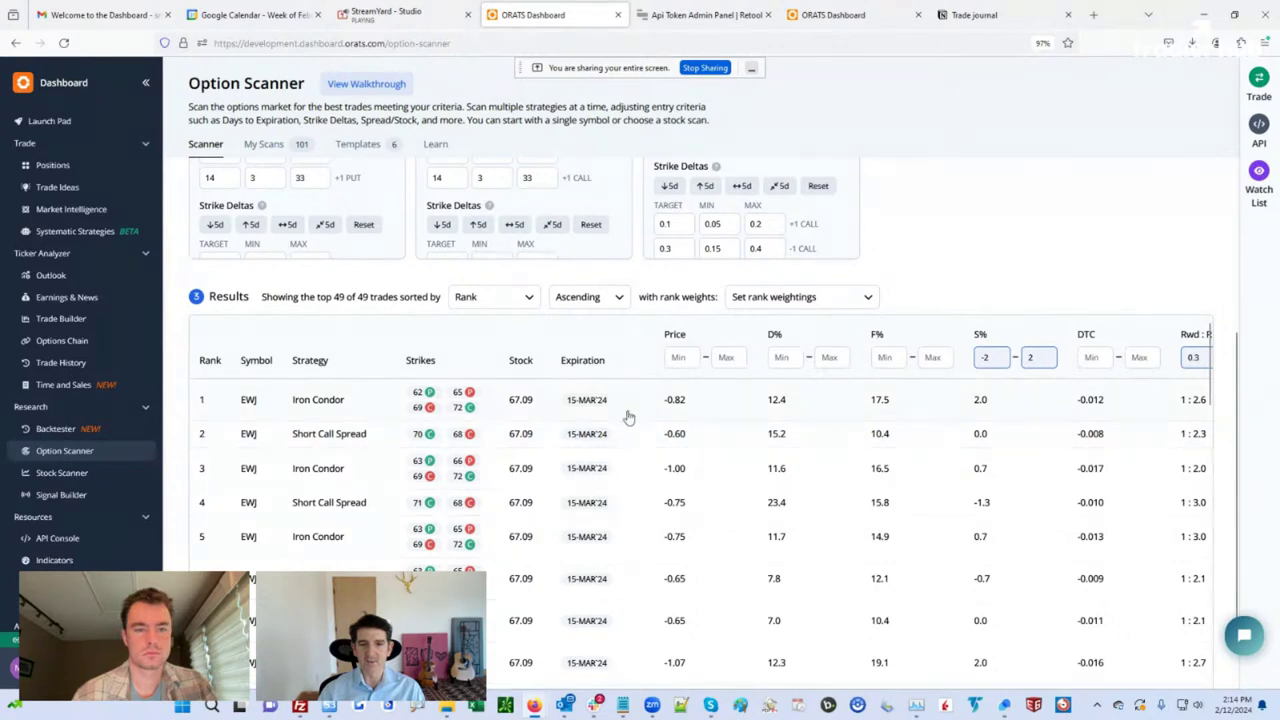
# Open the top-ranked EWJ iron condor as a trade and highlight its POP in Payoff Analysis.
pyautogui.click(668, 405)
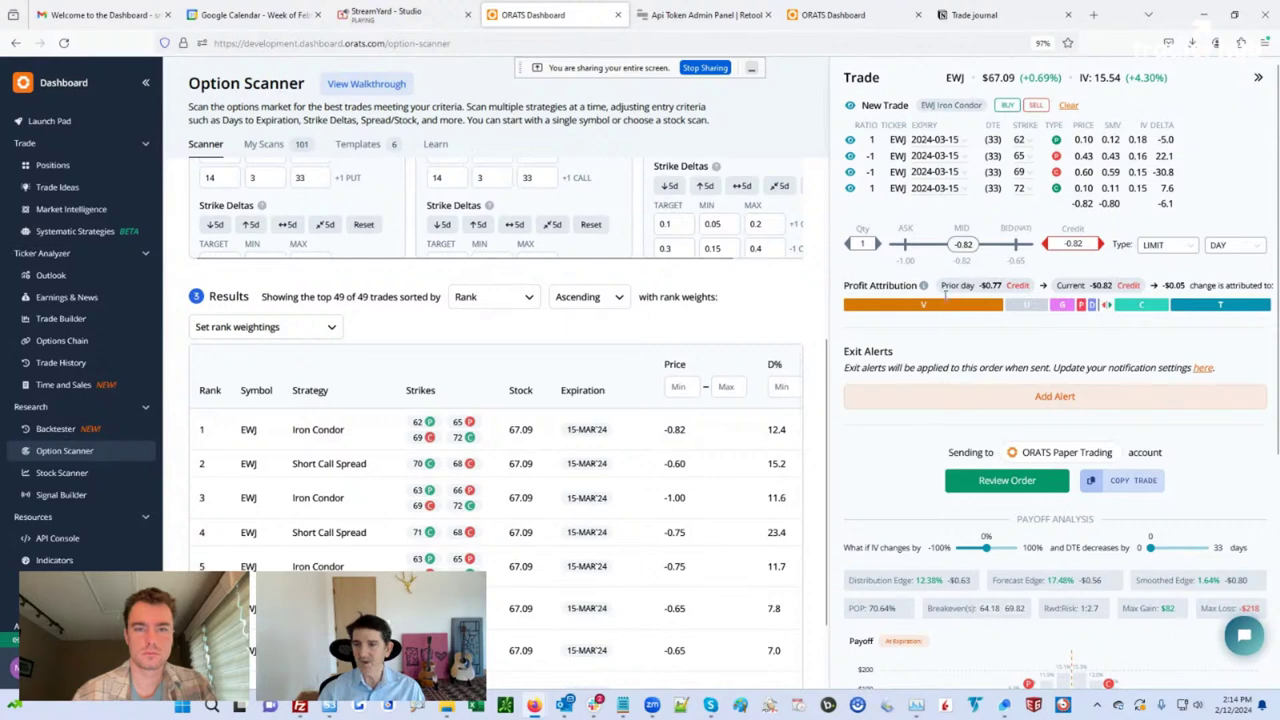
pyautogui.scroll(-2, 957, 448)
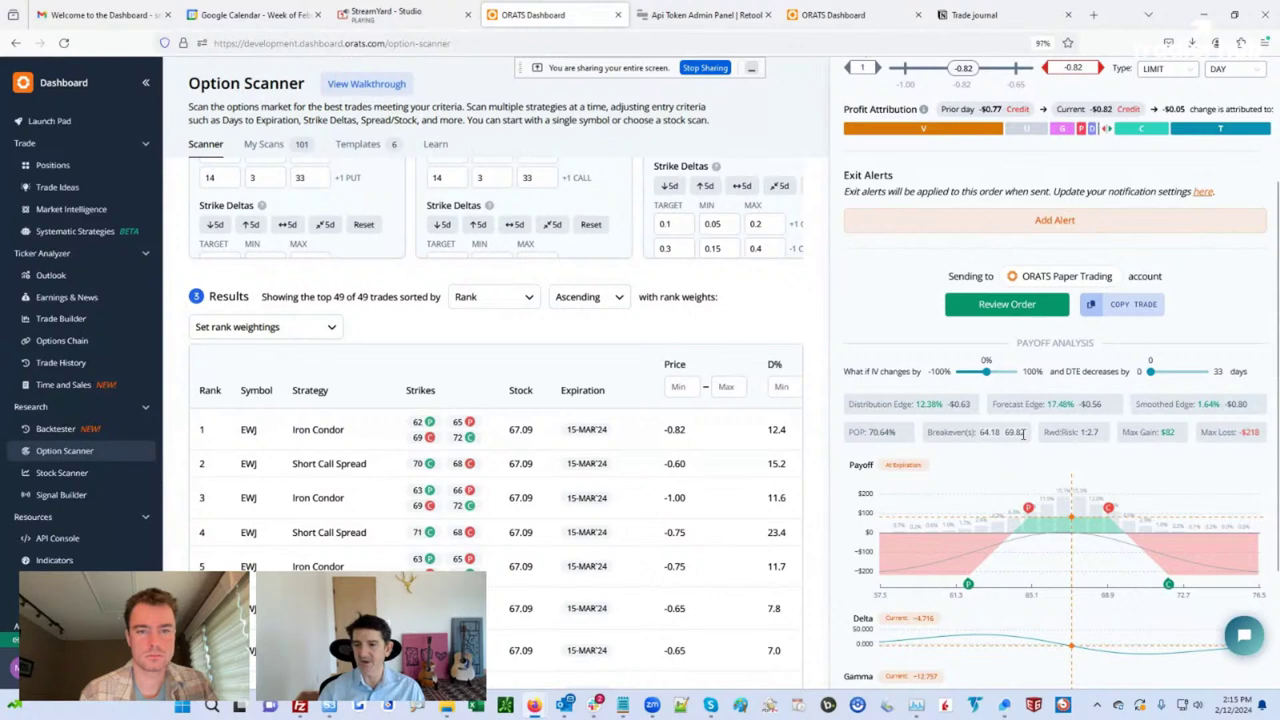
pyautogui.moveTo(873, 433); pyautogui.dragTo(889, 432)
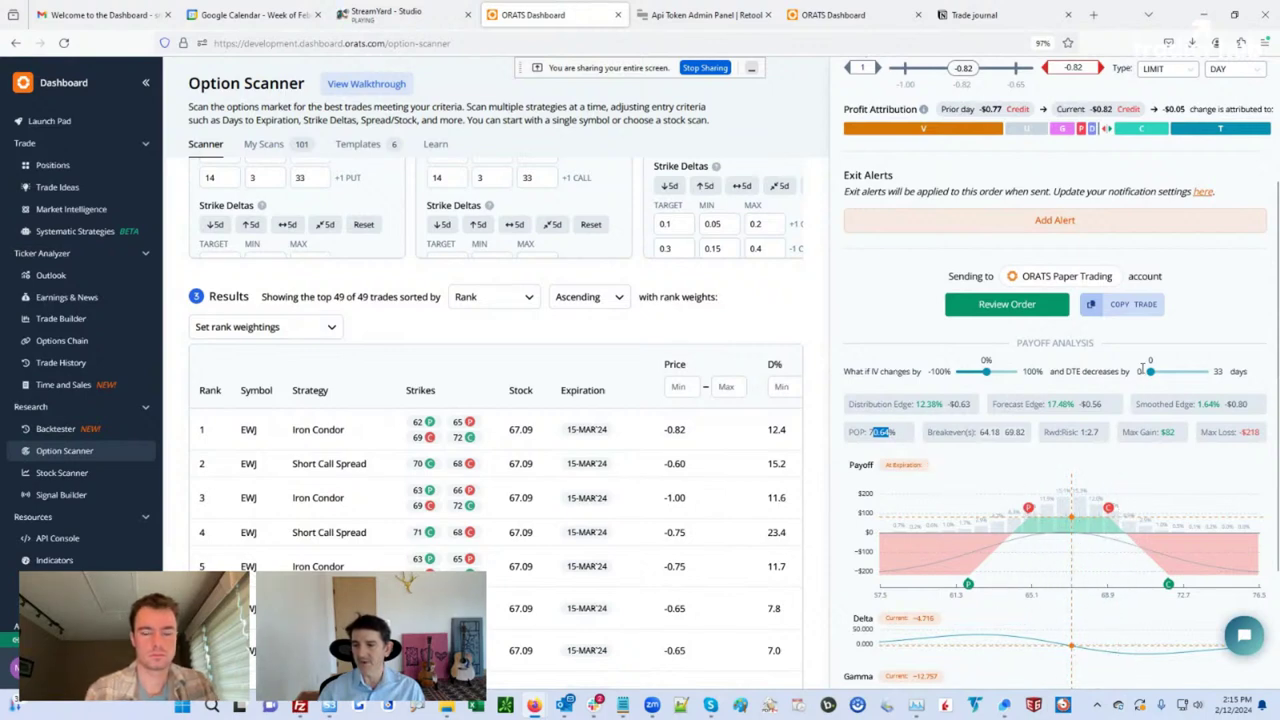
# Preview the payoff with up to 33 days elapsed, reset days to 0, and set IV change to about -7%.
pyautogui.moveTo(1150, 372); pyautogui.dragTo(1184, 373)
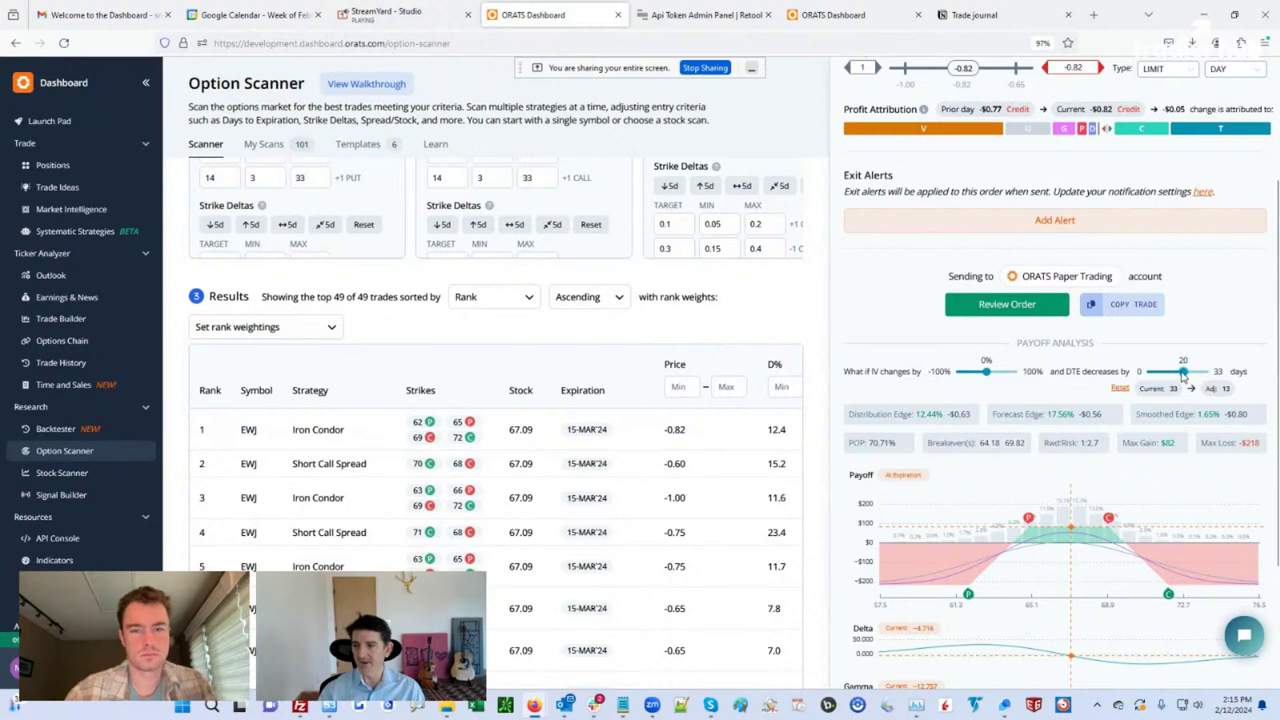
pyautogui.moveTo(1183, 372); pyautogui.dragTo(1242, 390)
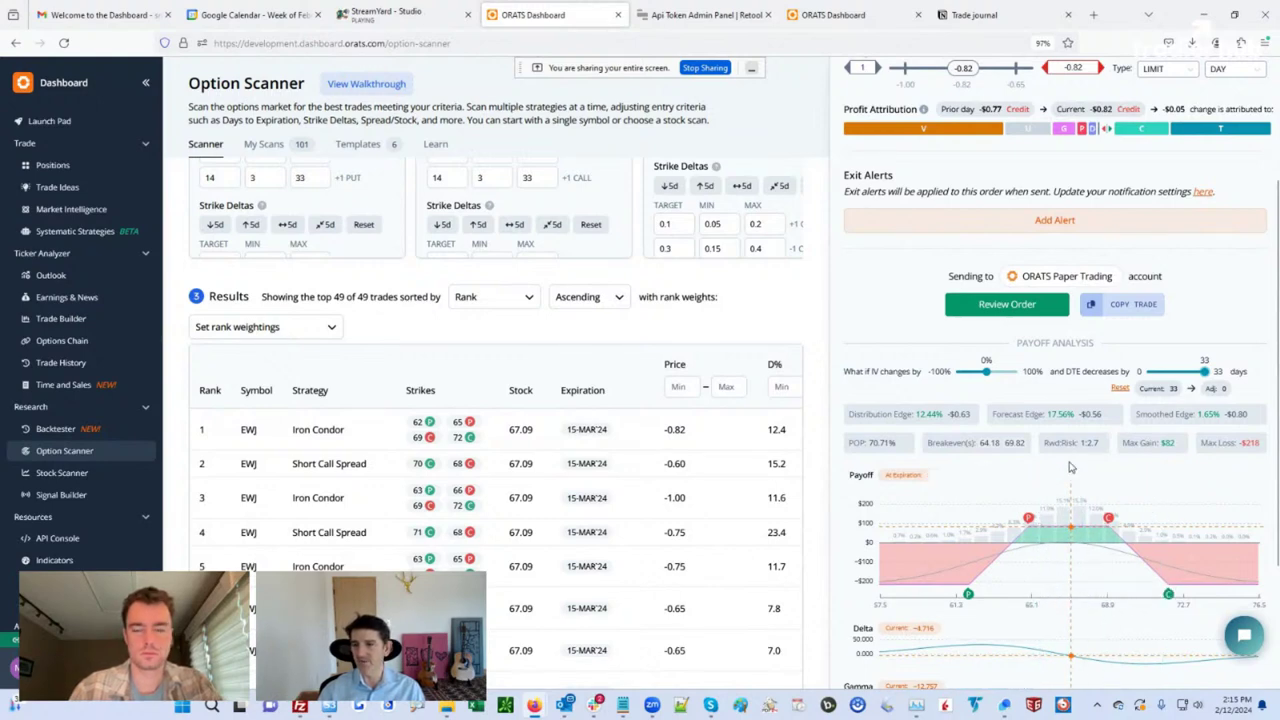
pyautogui.moveTo(1204, 371); pyautogui.dragTo(983, 376)
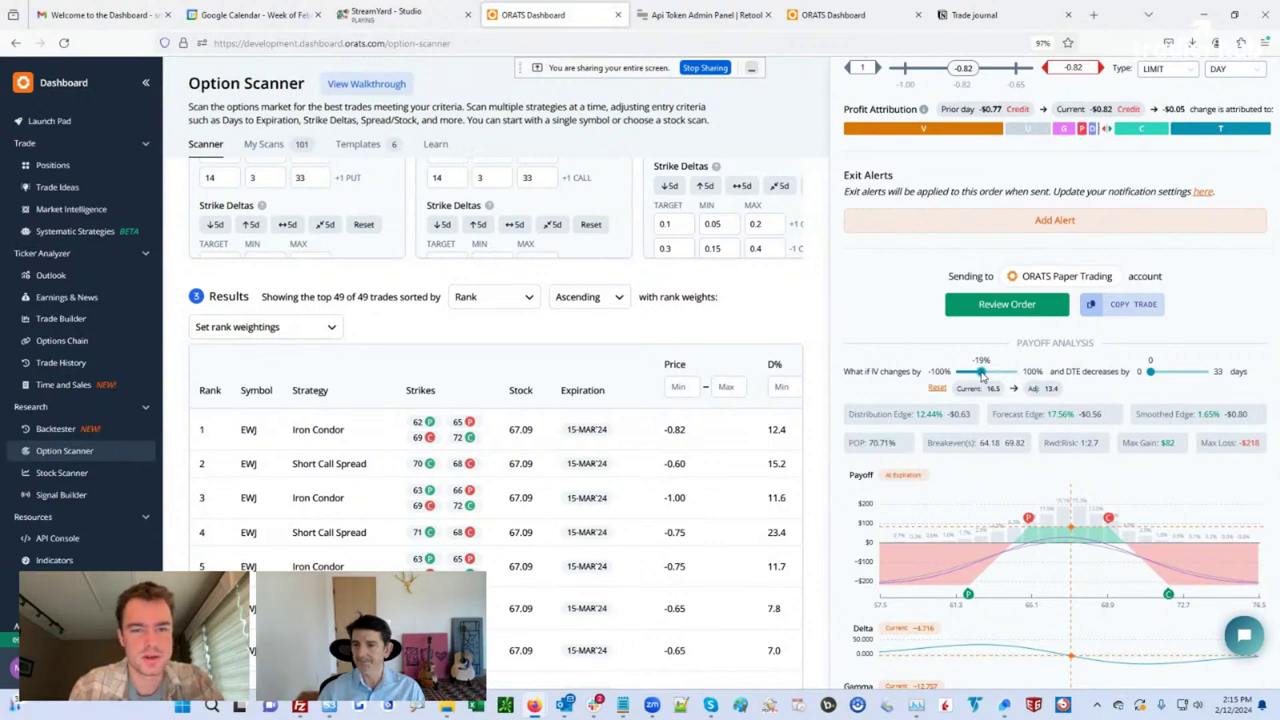
pyautogui.moveTo(983, 374); pyautogui.dragTo(986, 374)
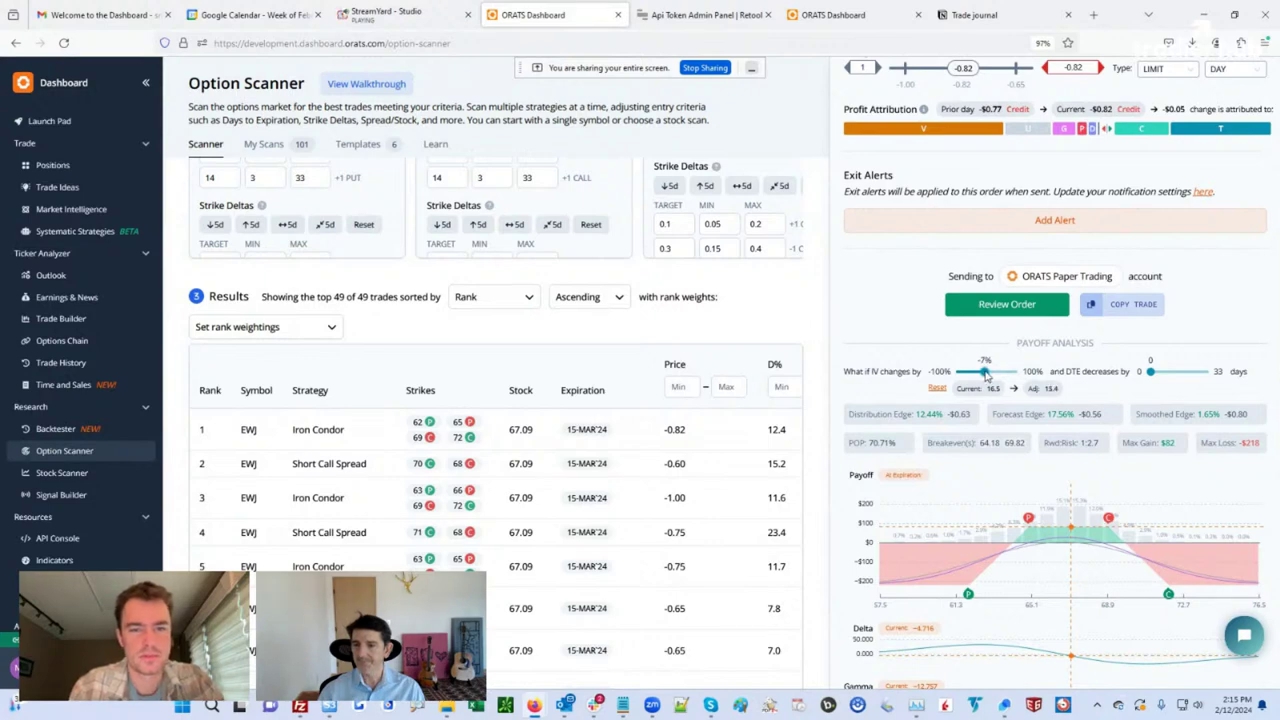
# Go to the Backtester and close the trade side panel.
pyautogui.click(57, 429)
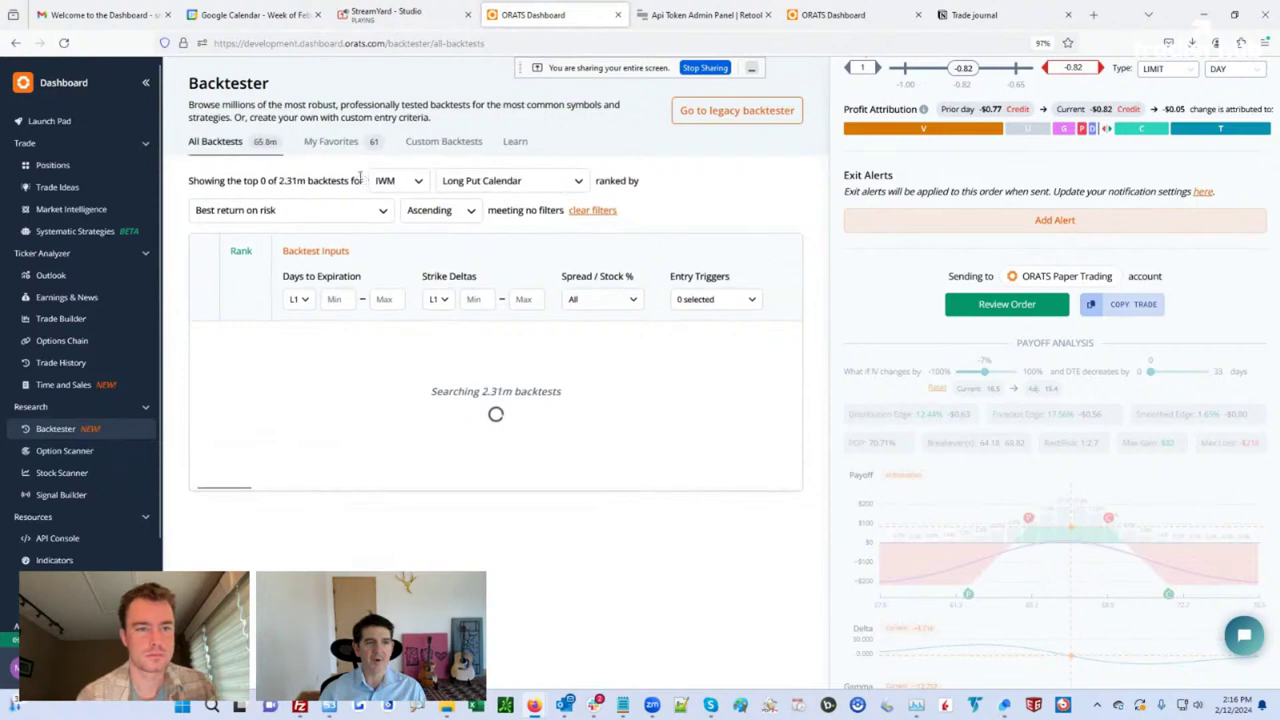
pyautogui.scroll(5, 1208, 100)
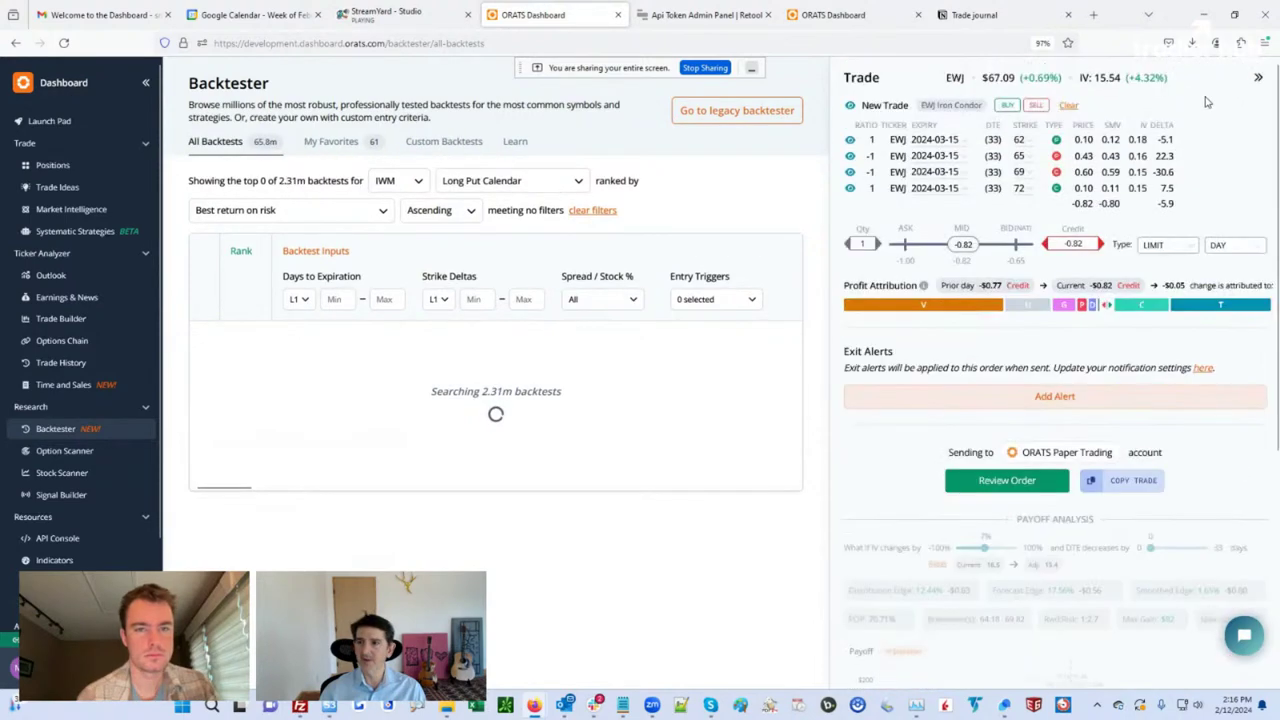
pyautogui.click(1257, 80)
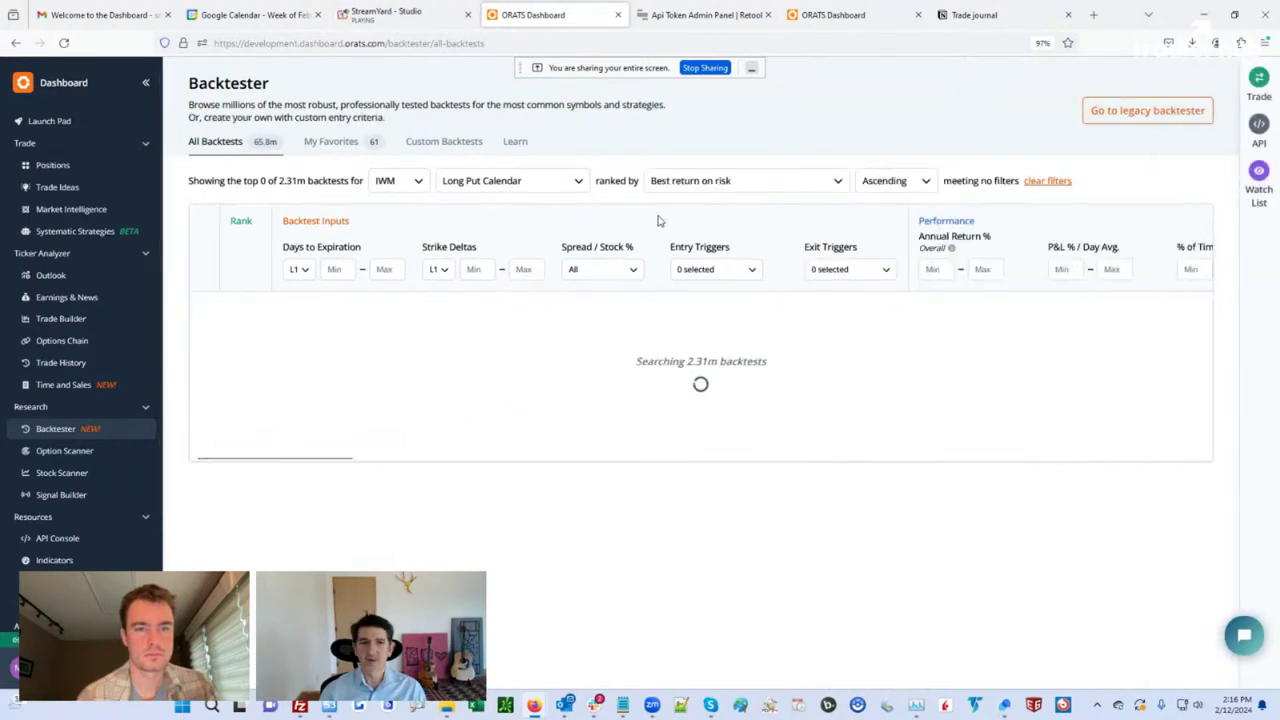
# Set up an EEM Iron Condor backtest with a Days to Expiration minimum of 520.
pyautogui.click(418, 184)
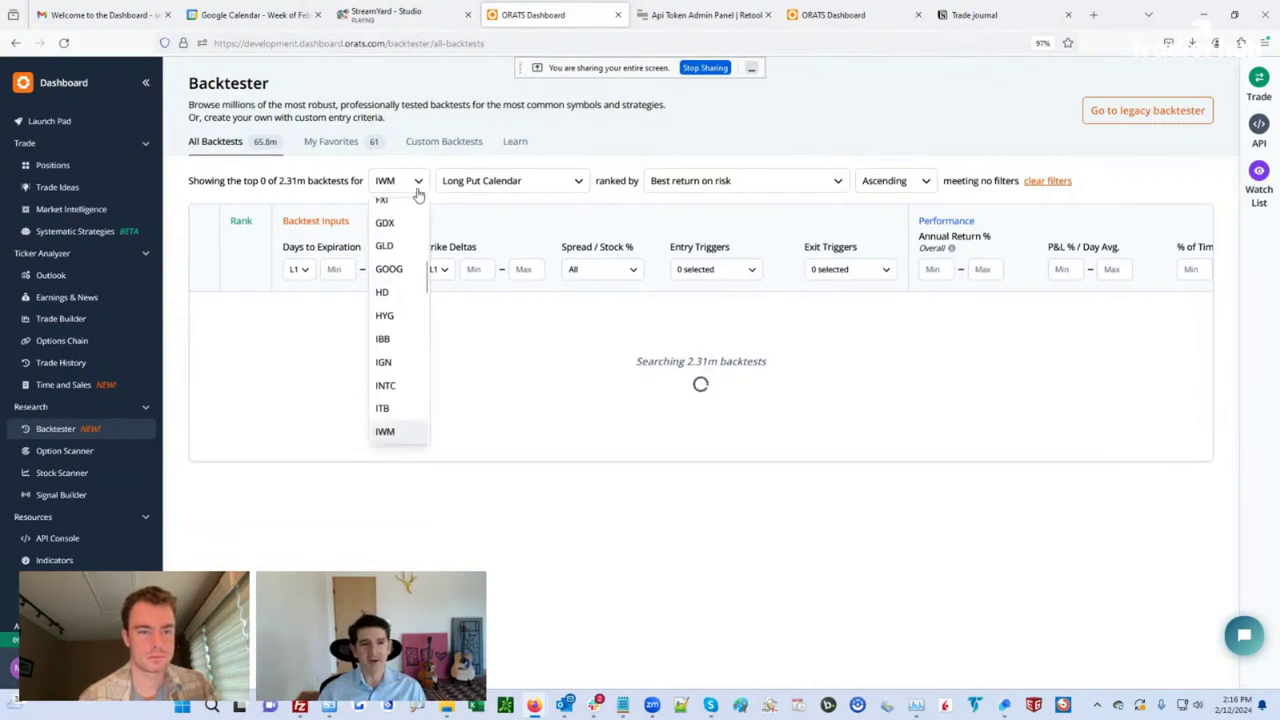
pyautogui.scroll(-5, 410, 332)
pyautogui.scroll(3, 411, 333)
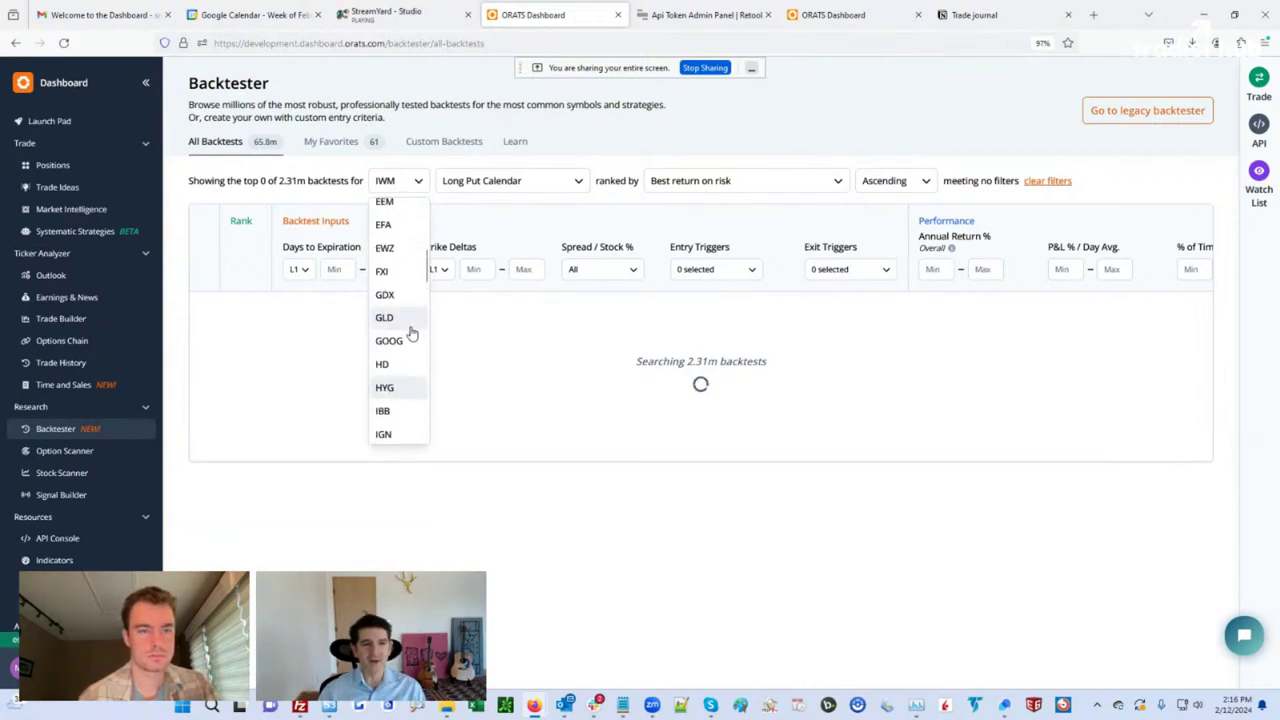
pyautogui.scroll(2, 405, 310)
pyautogui.click(396, 277)
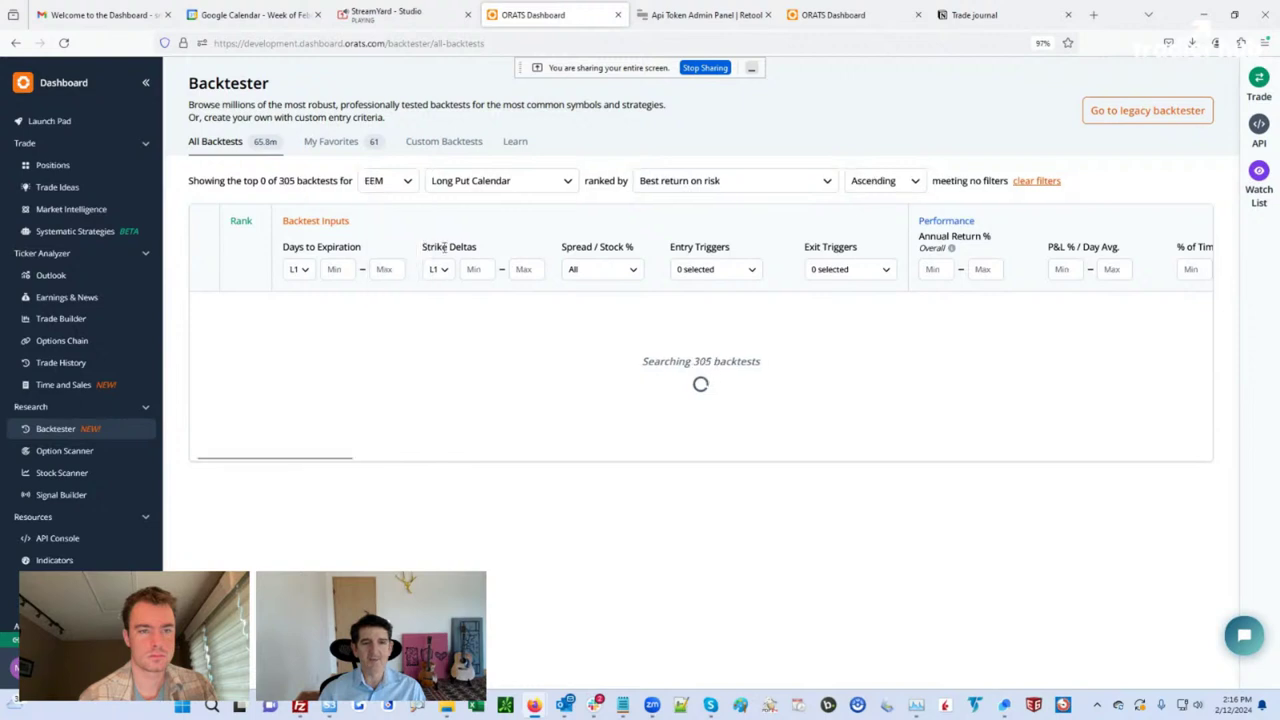
pyautogui.click(556, 186)
pyautogui.click(494, 238)
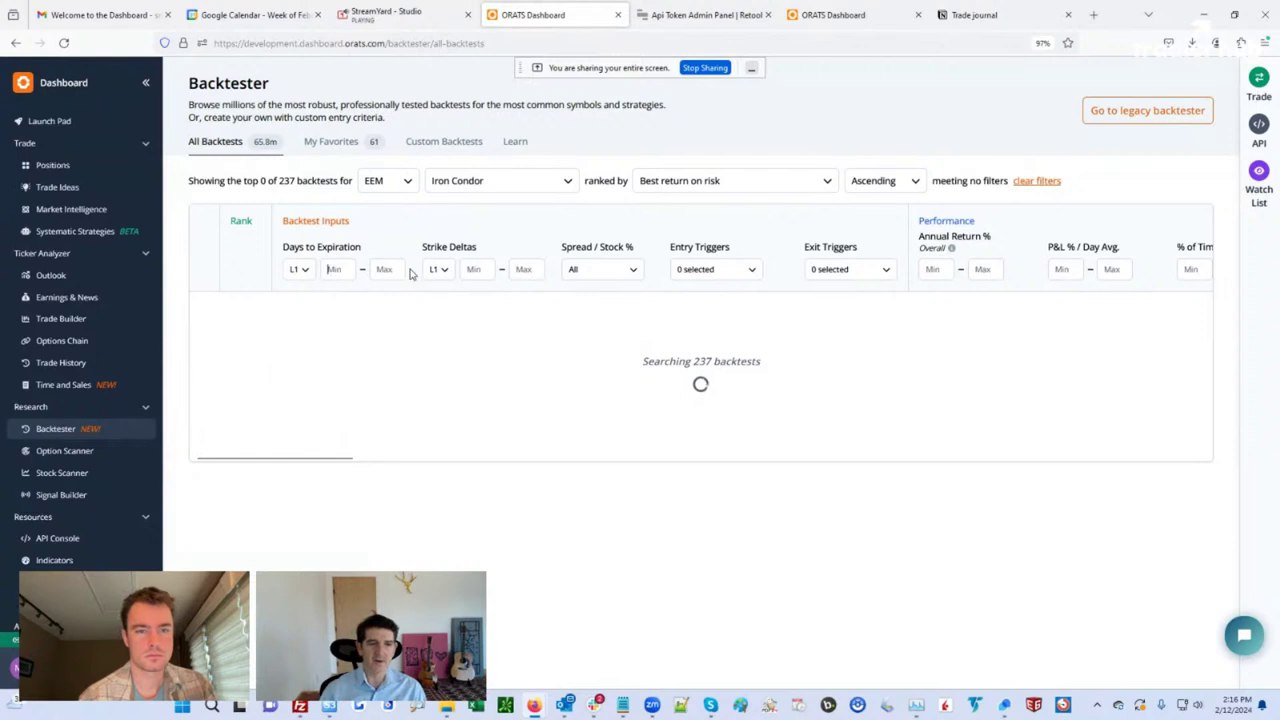
pyautogui.click(340, 270)
pyautogui.write('5')
pyautogui.write('20')
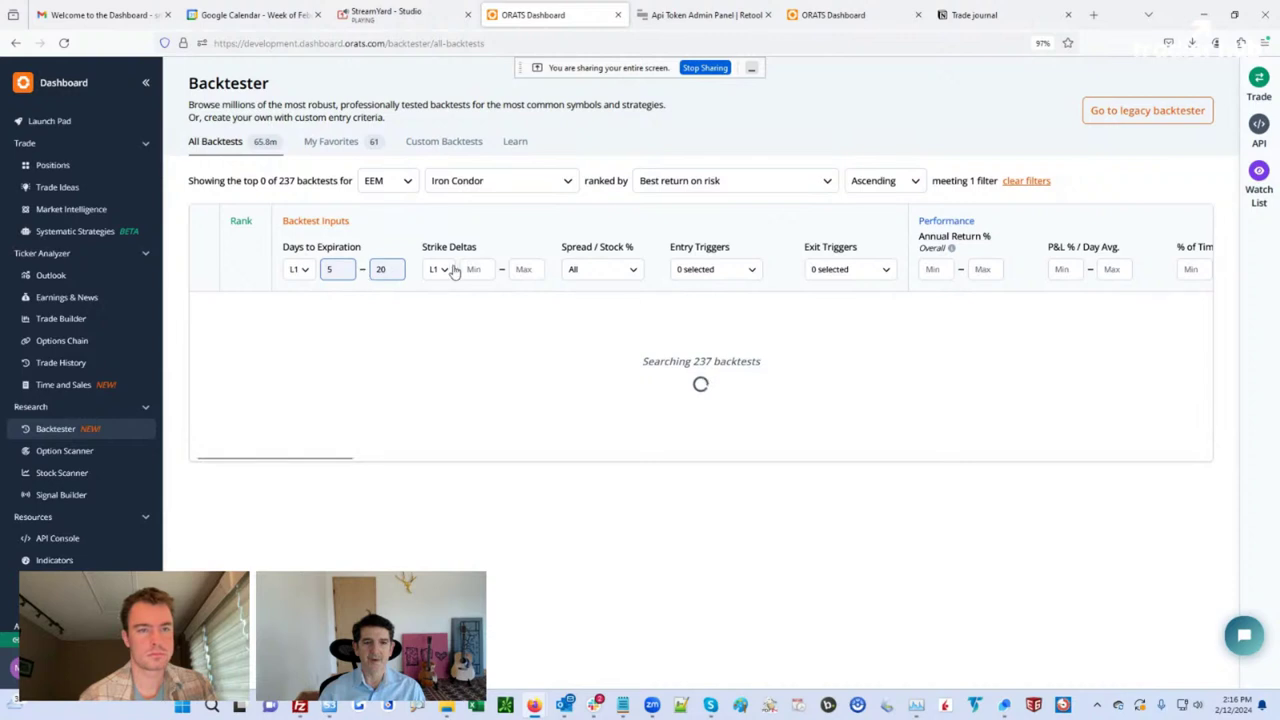
pyautogui.click(475, 269)
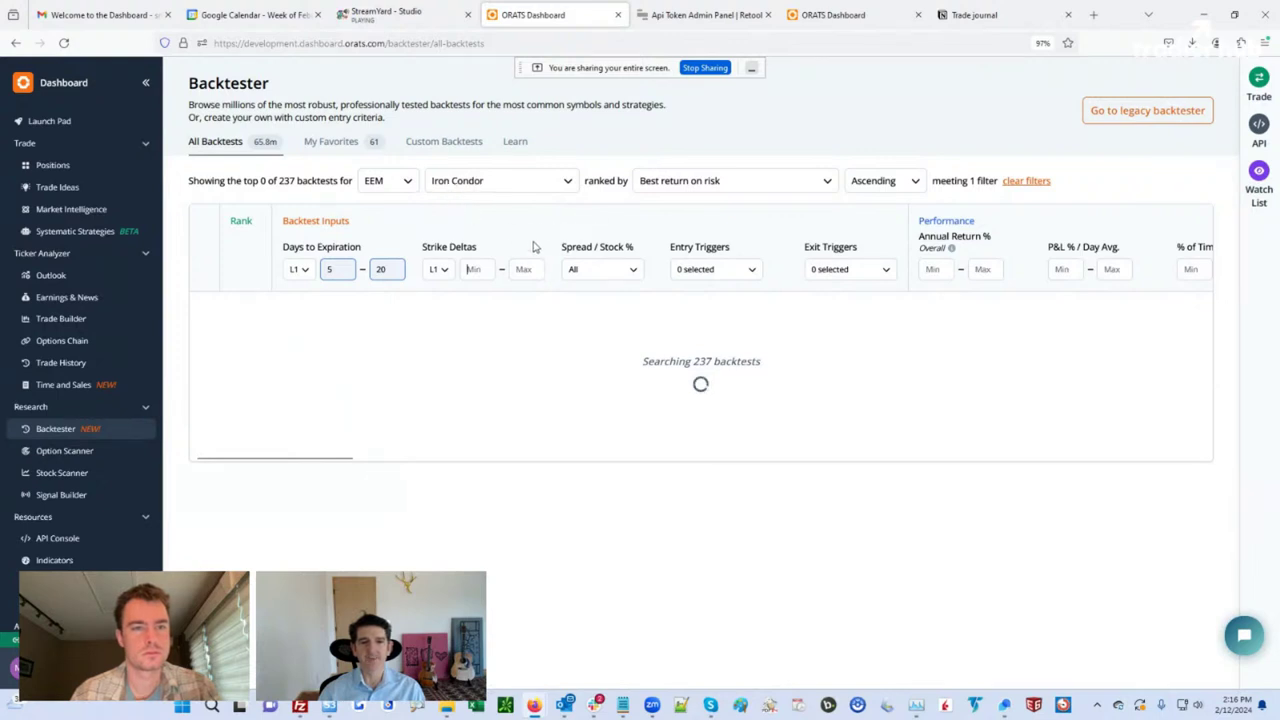
# Close the backtest ticker list unchanged and return to the Option Scanner.
pyautogui.click(407, 183)
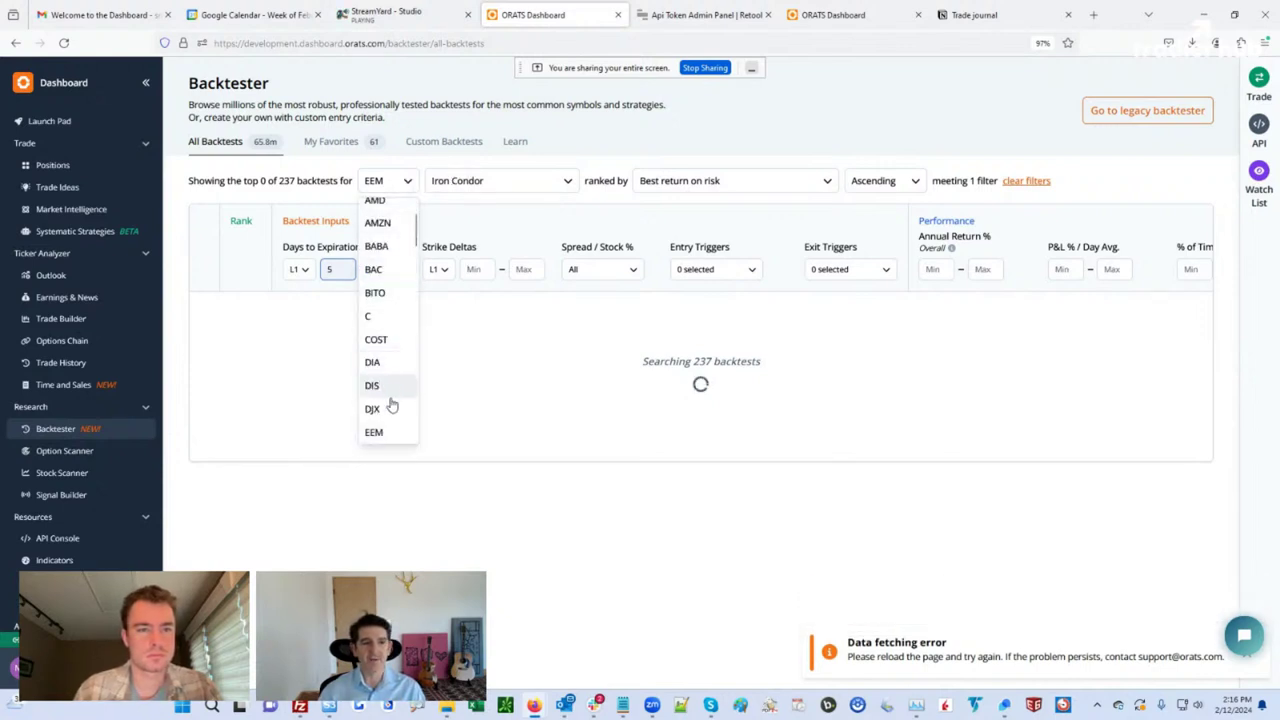
pyautogui.scroll(-1, 393, 412)
pyautogui.scroll(-1, 390, 420)
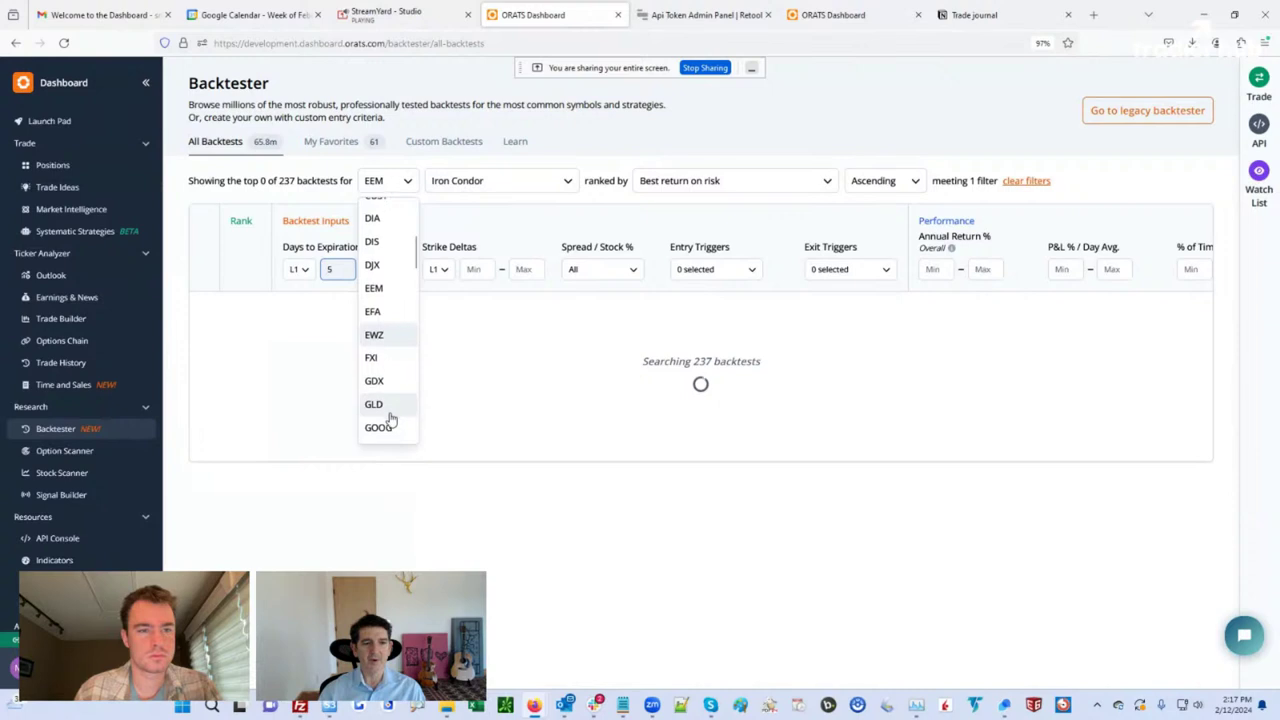
pyautogui.click(697, 128)
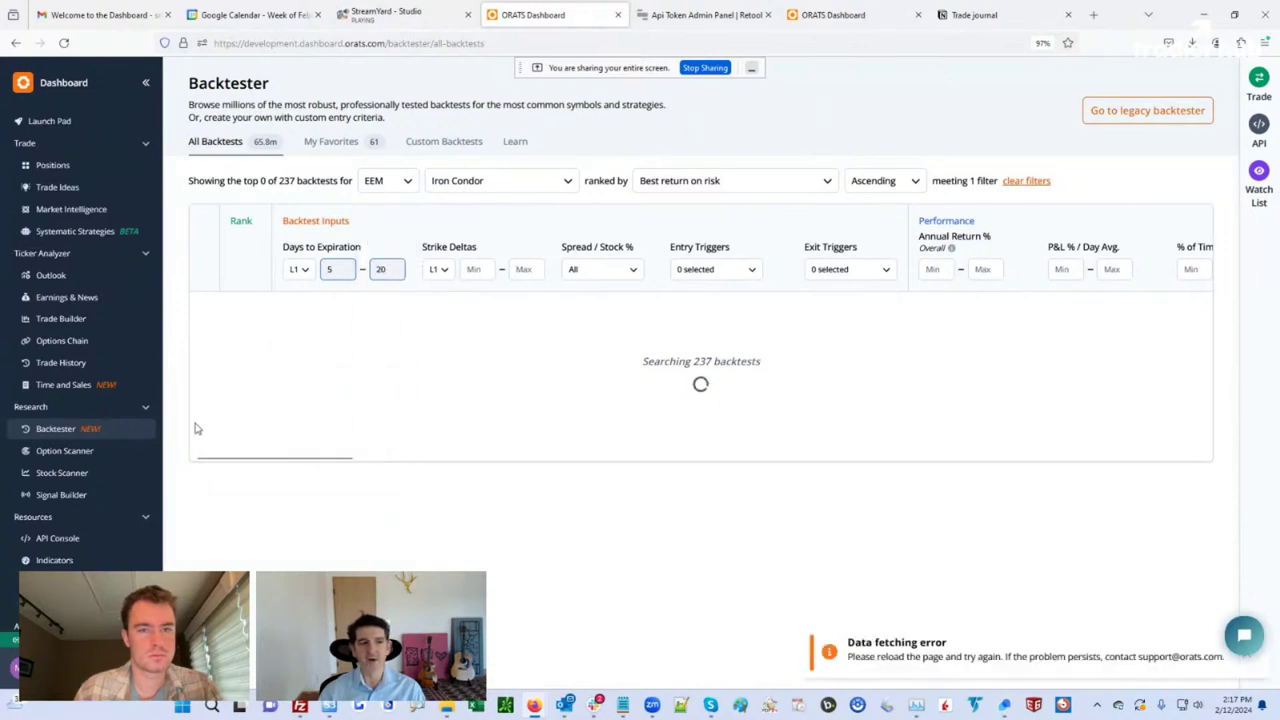
pyautogui.click(64, 453)
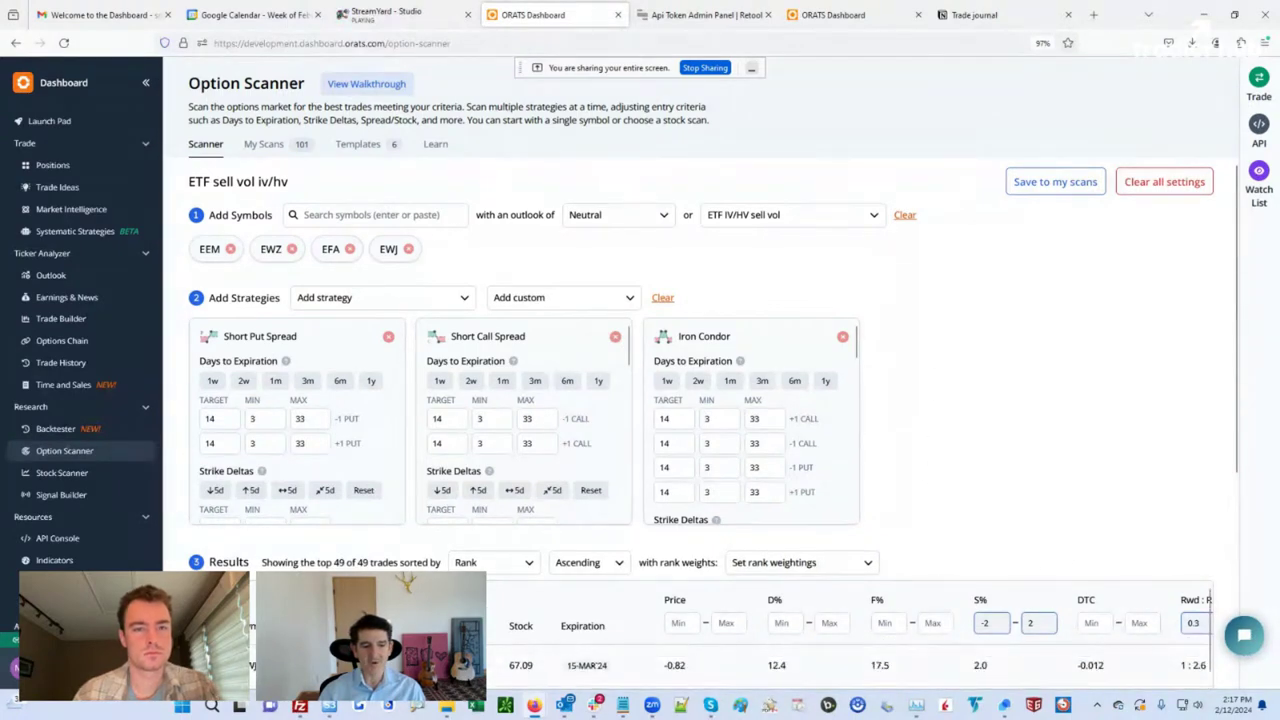
# Open the EWJ iron condor trade and add profit/loss alerts above 0.5 and below -0.5.
pyautogui.click(1250, 95)
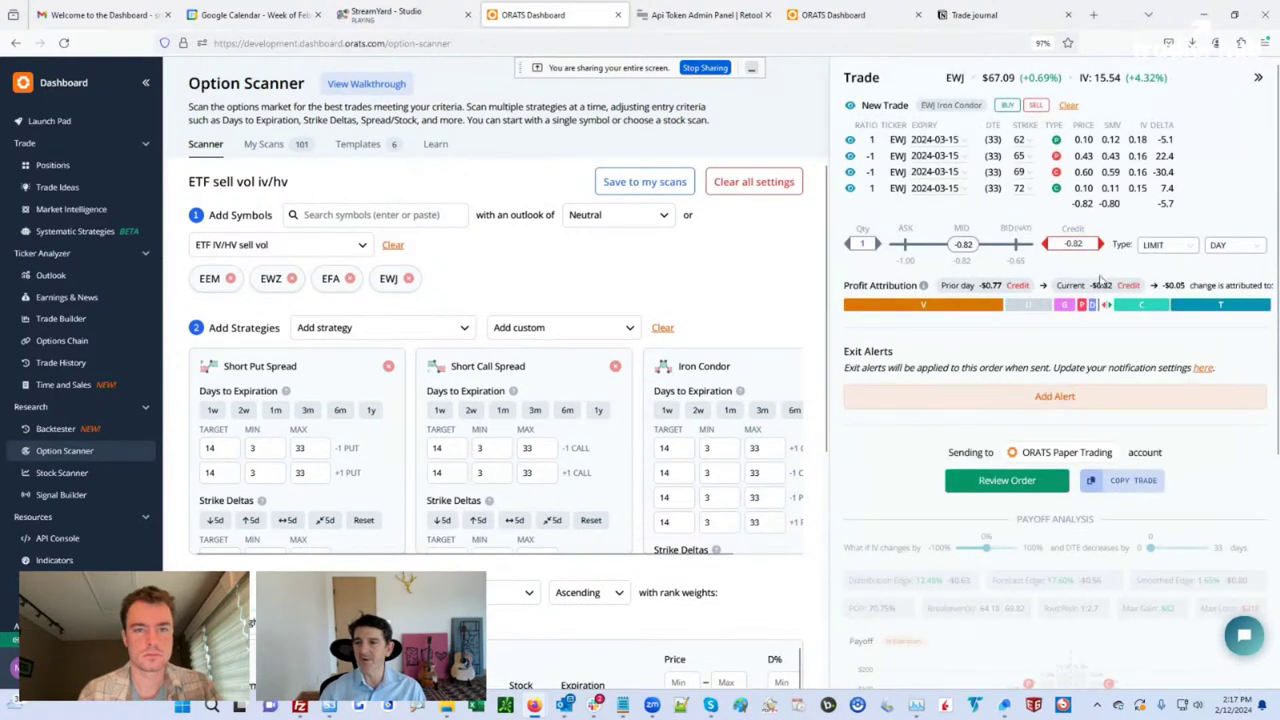
pyautogui.click(1061, 398)
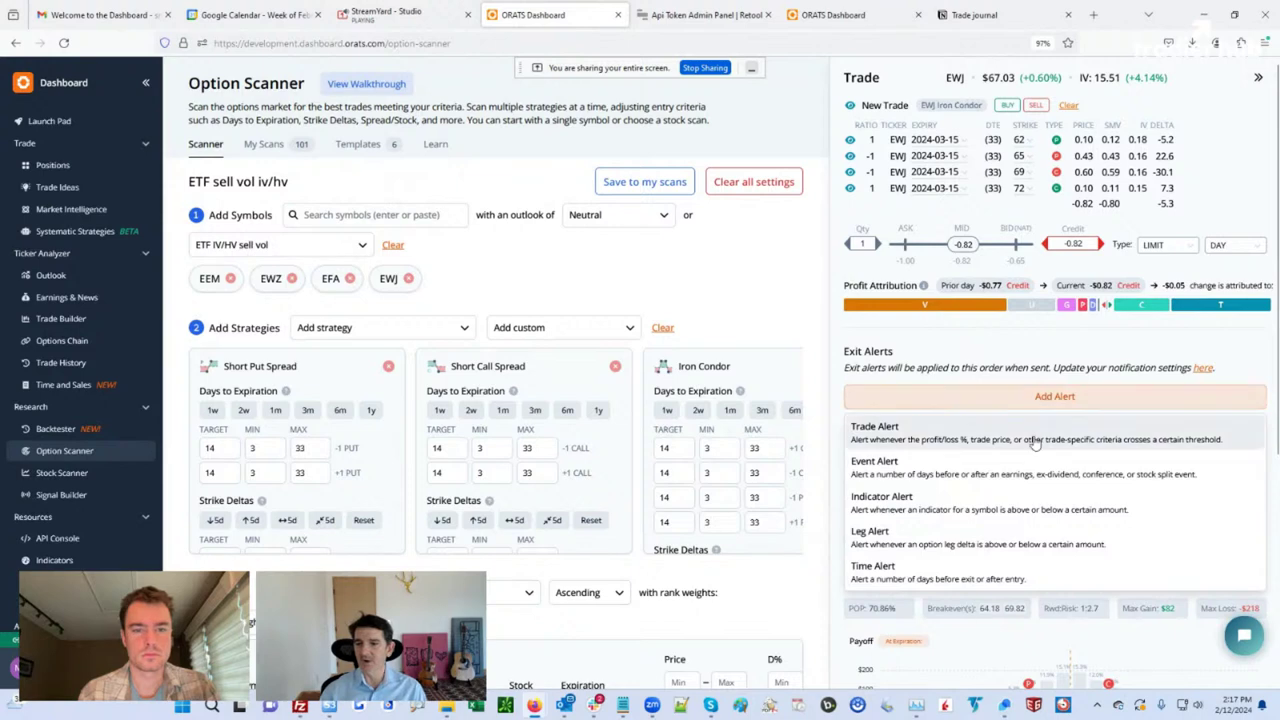
pyautogui.click(1035, 440)
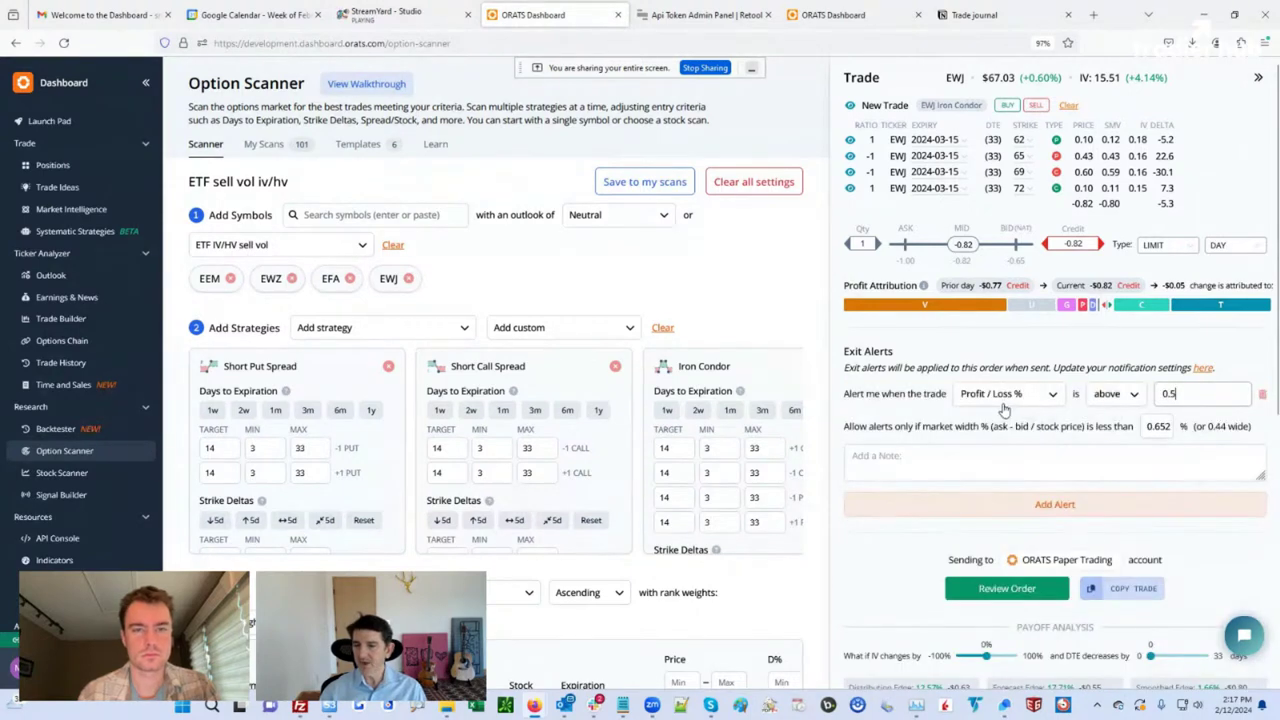
pyautogui.click(1033, 508)
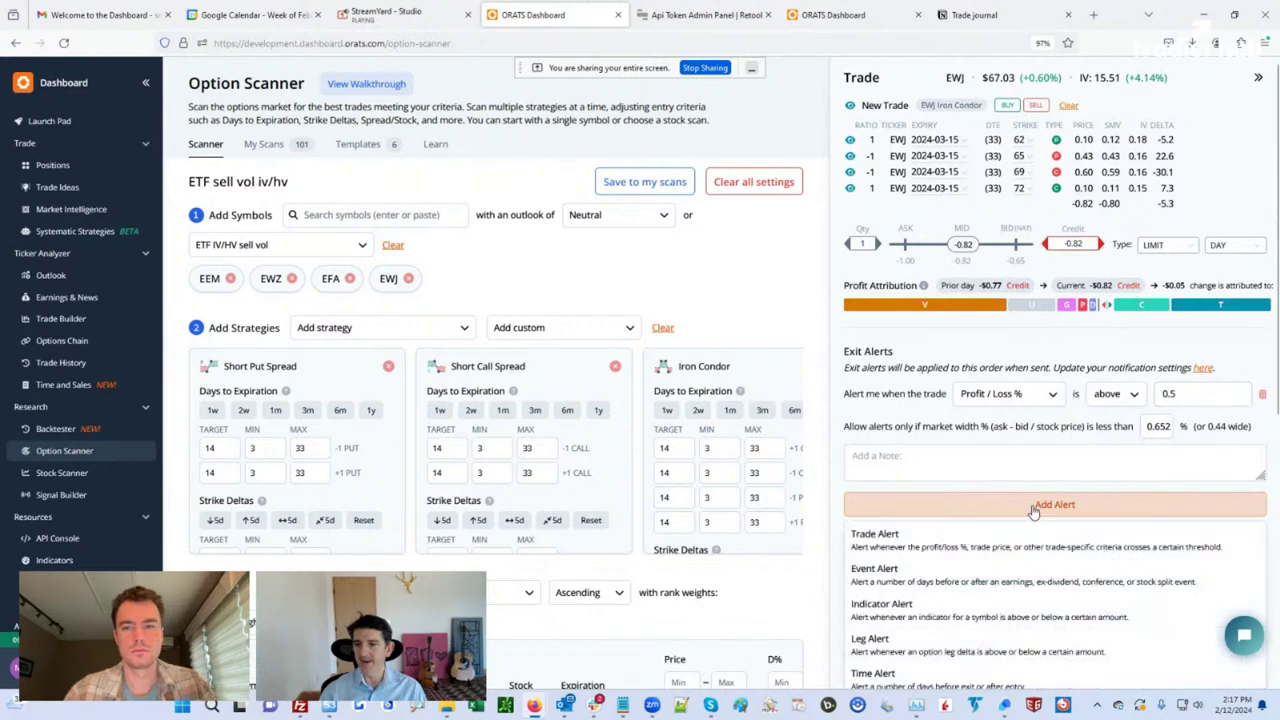
pyautogui.click(1032, 535)
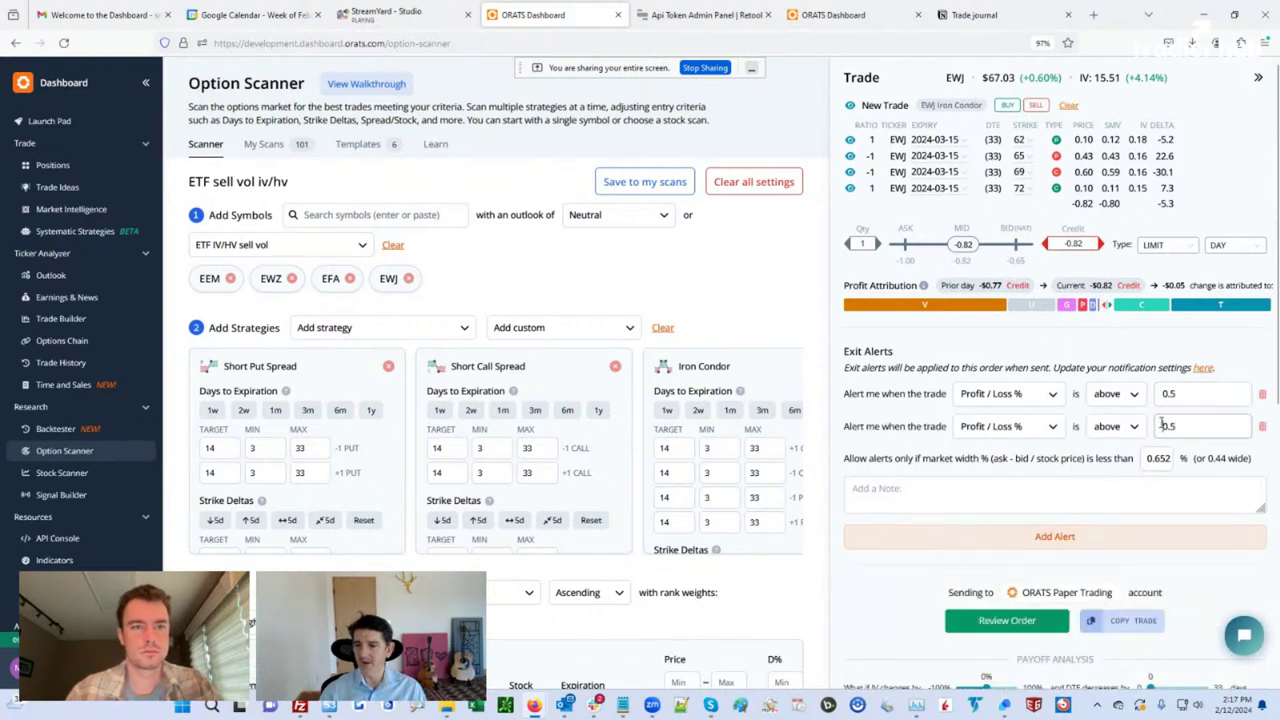
pyautogui.click(1112, 426)
pyautogui.click(1106, 479)
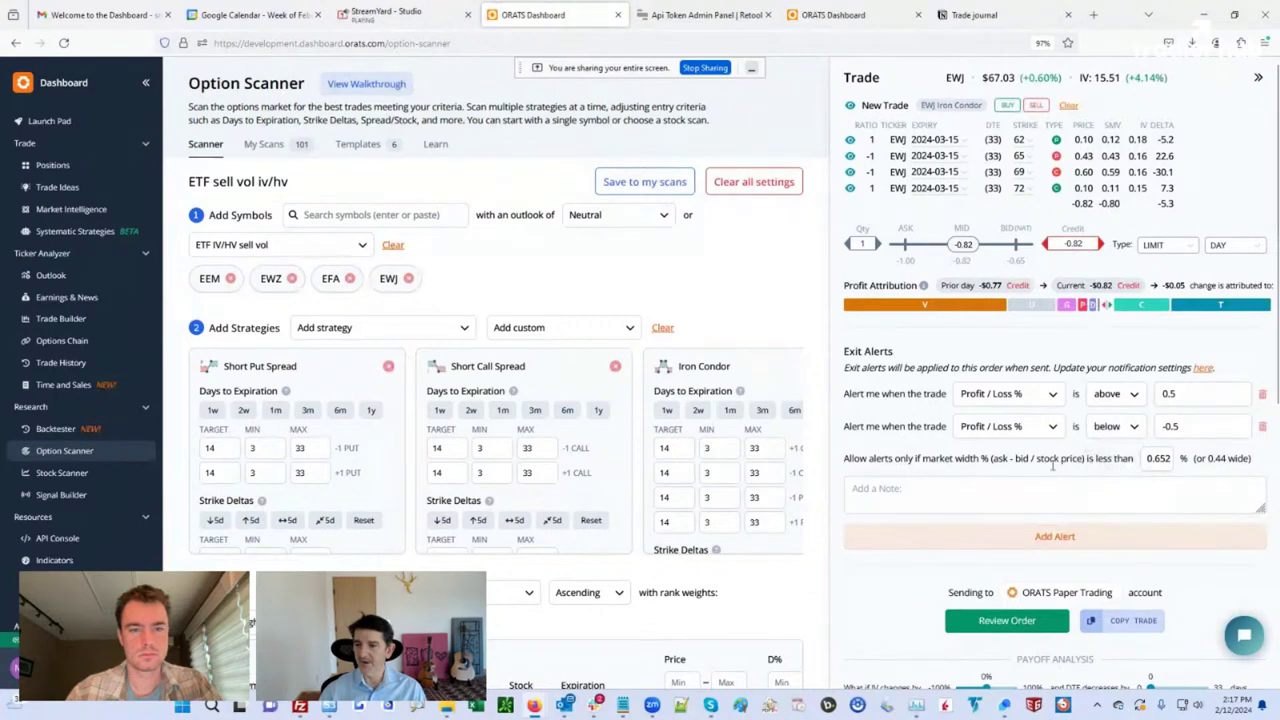
# Add the note 'Paper Thub' to the order.
pyautogui.click(958, 487)
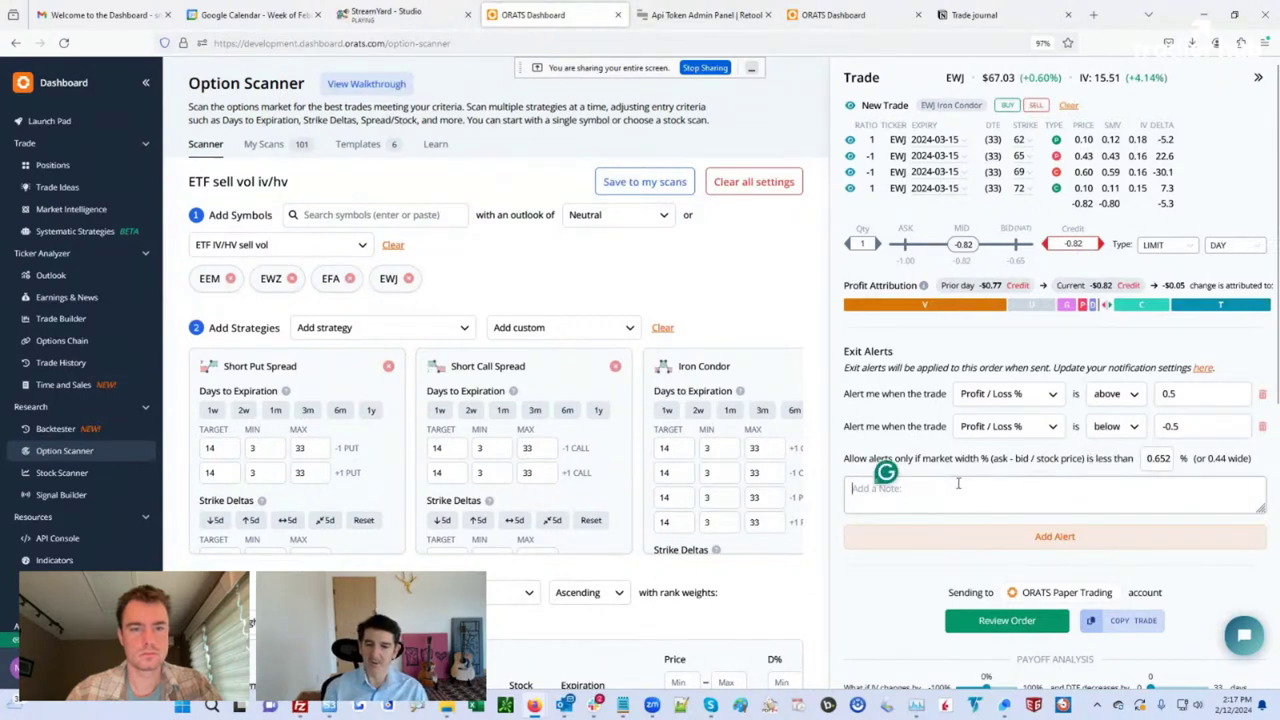
pyautogui.write('Paper')
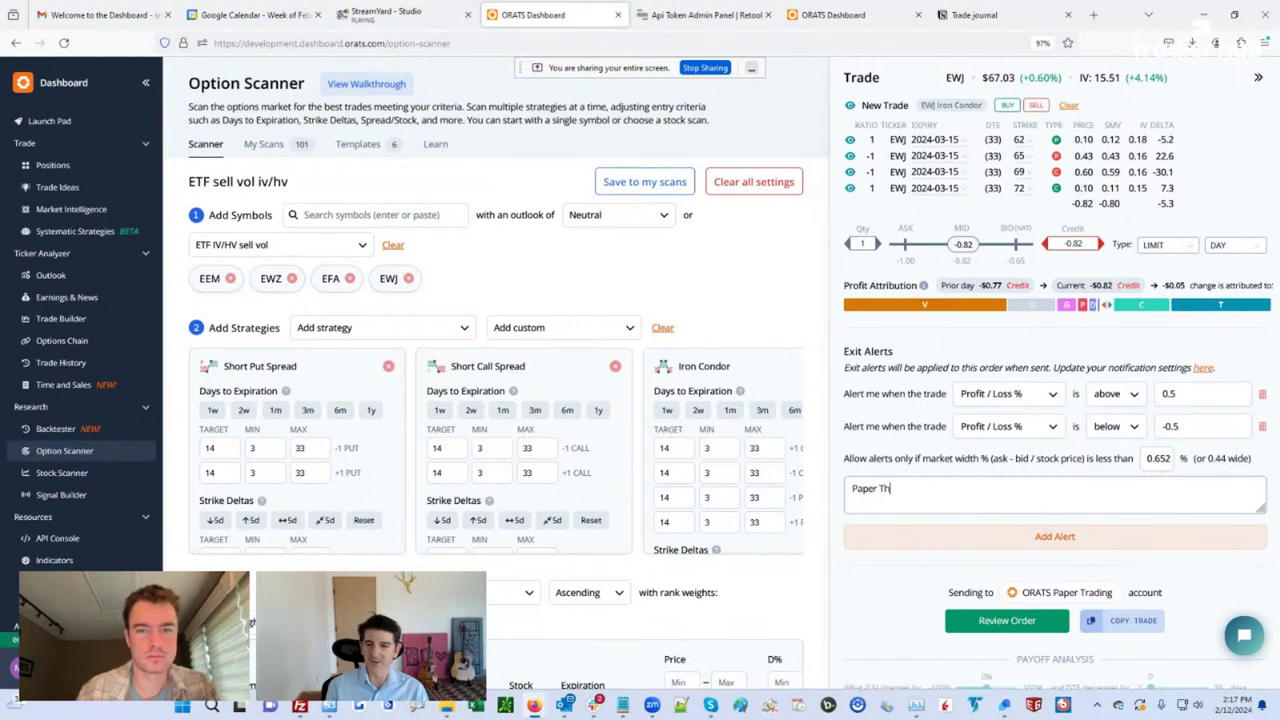
pyautogui.write('Thub')
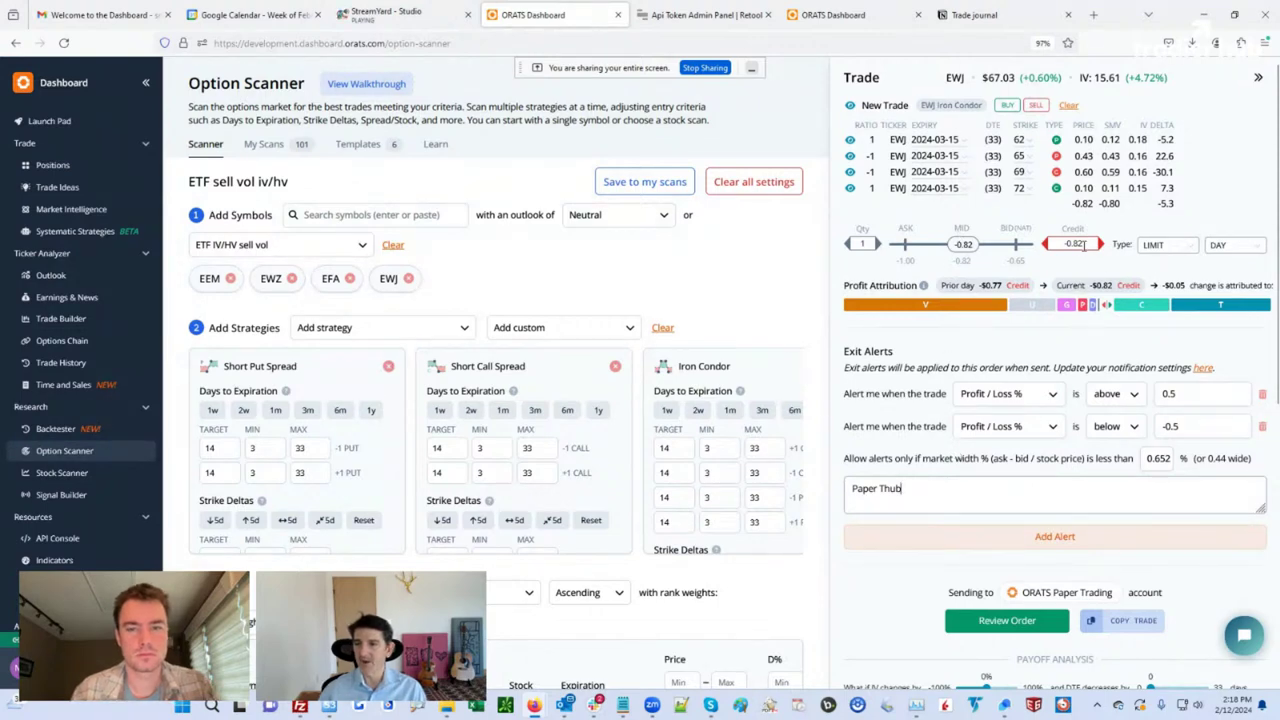
# Check the Smoothed Edge value and step the limit credit to -0.78.
pyautogui.scroll(-2, 1180, 471)
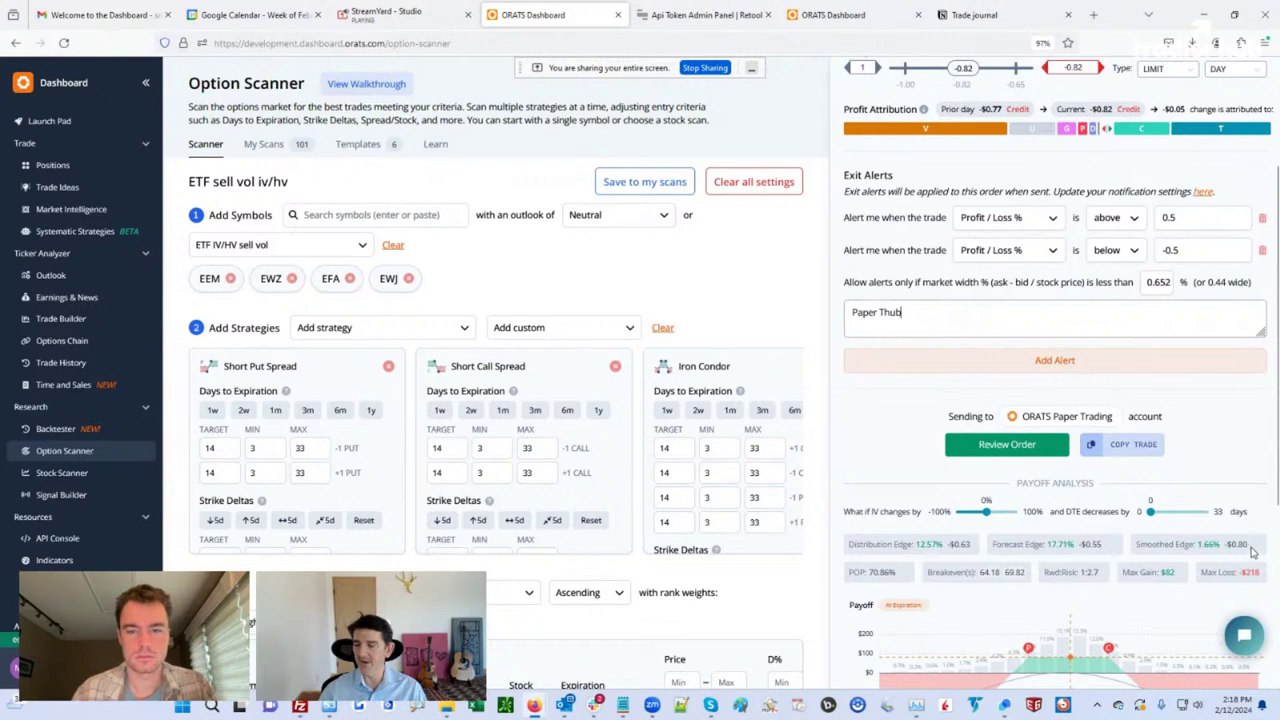
pyautogui.moveTo(1253, 548); pyautogui.dragTo(1228, 545)
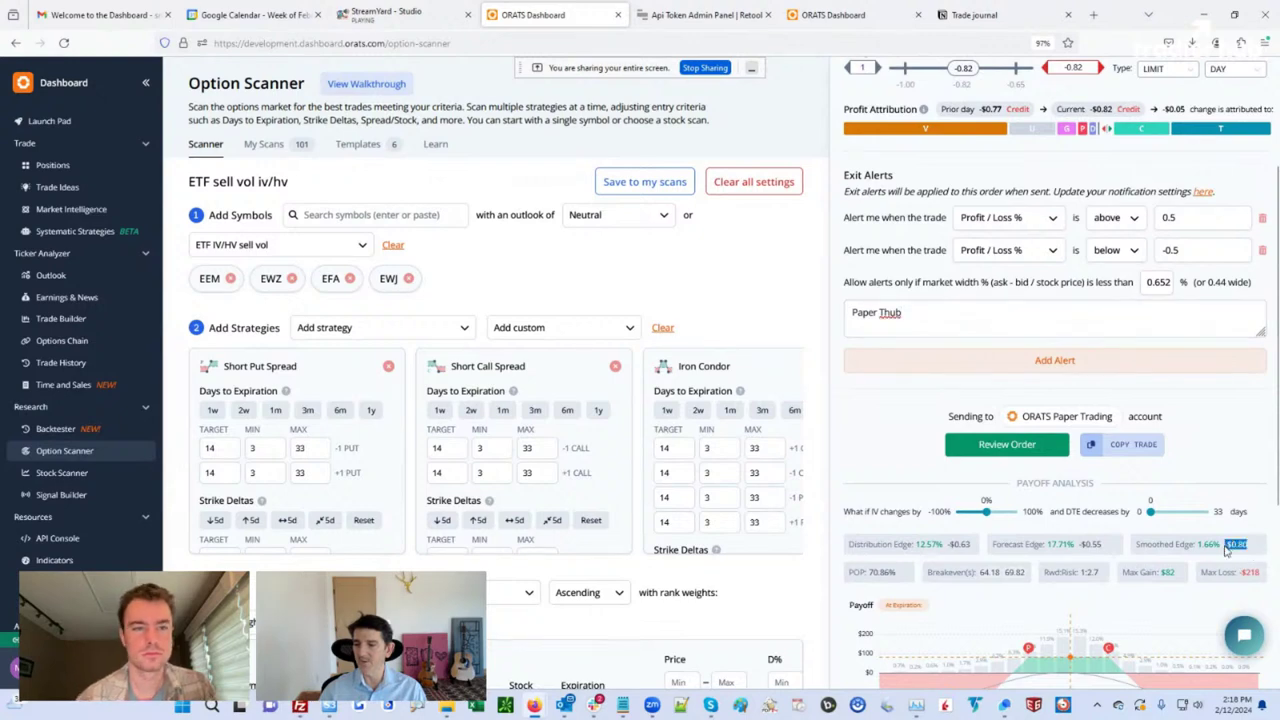
pyautogui.scroll(2, 1213, 472)
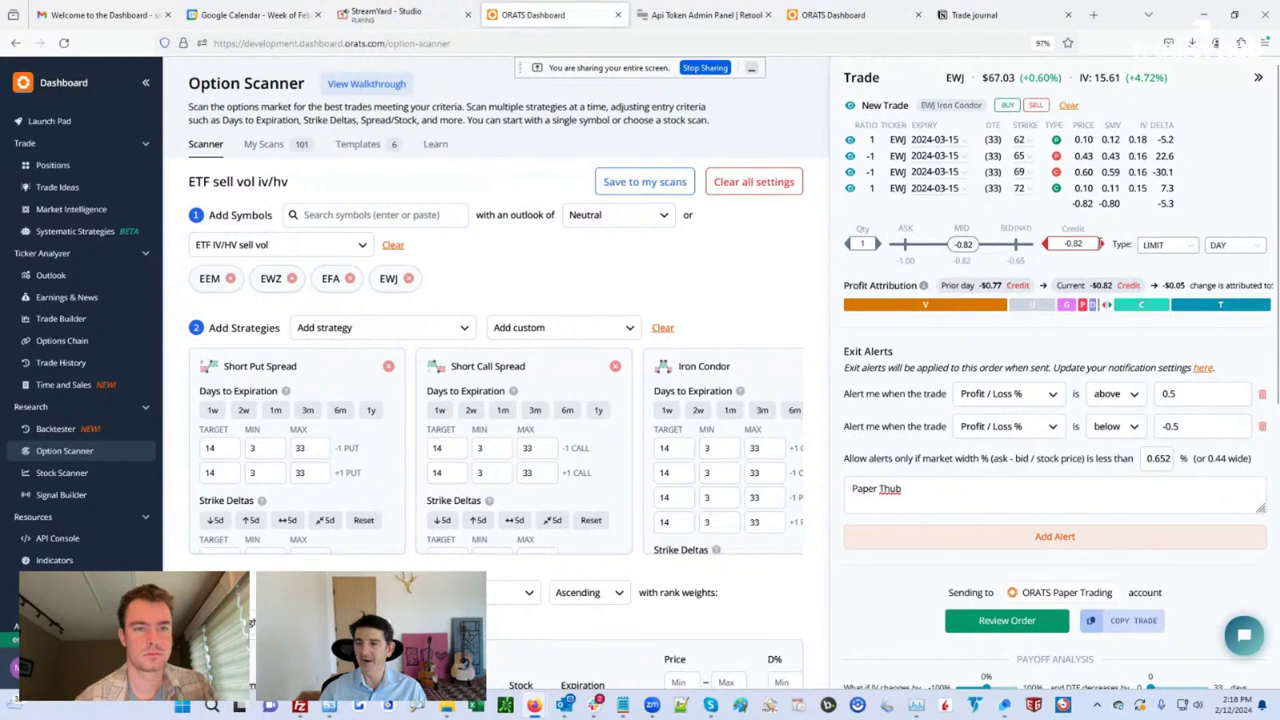
pyautogui.click(1100, 245)
pyautogui.click(1100, 245)
pyautogui.click(1100, 245)
pyautogui.click(1100, 245)
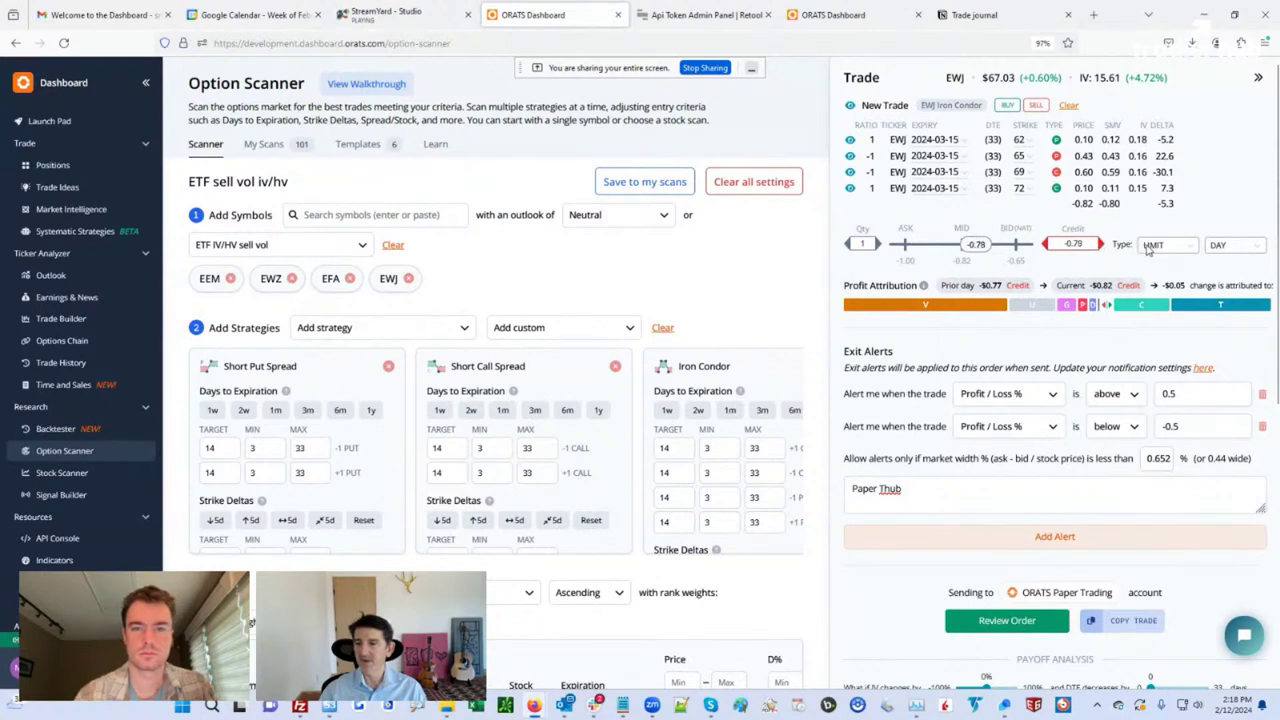
# Make it a FORCE order, review it, and send it to paper trading.
pyautogui.click(1148, 247)
pyautogui.click(1162, 298)
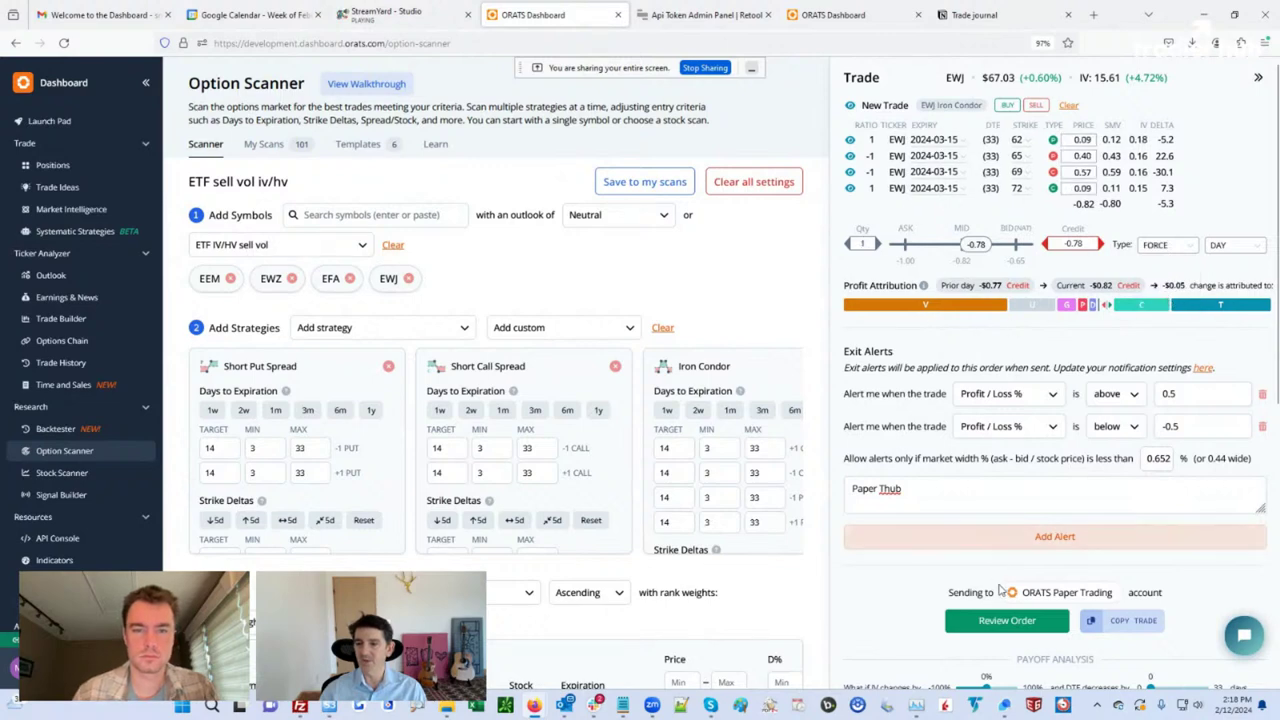
pyautogui.click(1010, 622)
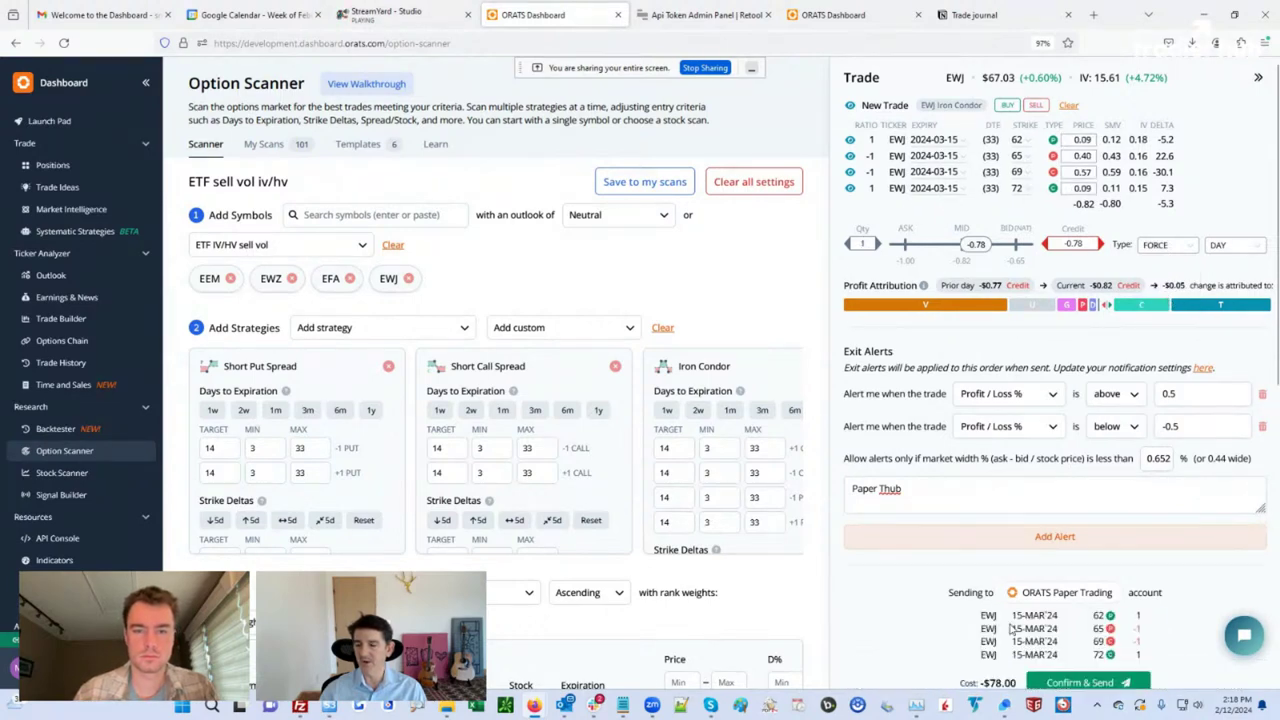
pyautogui.click(1073, 683)
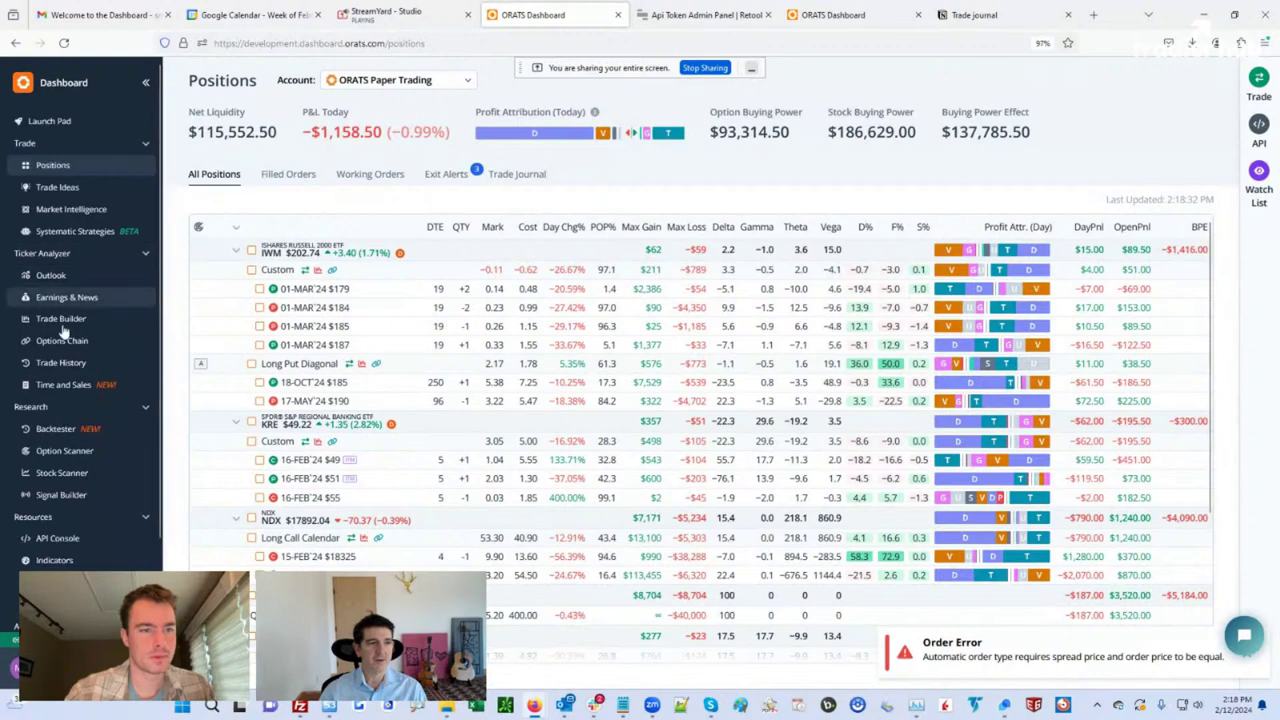
# Reopen the EWJ iron condor from the Option Scanner and send it to paper trading as a FORCE order.
pyautogui.click(60, 450)
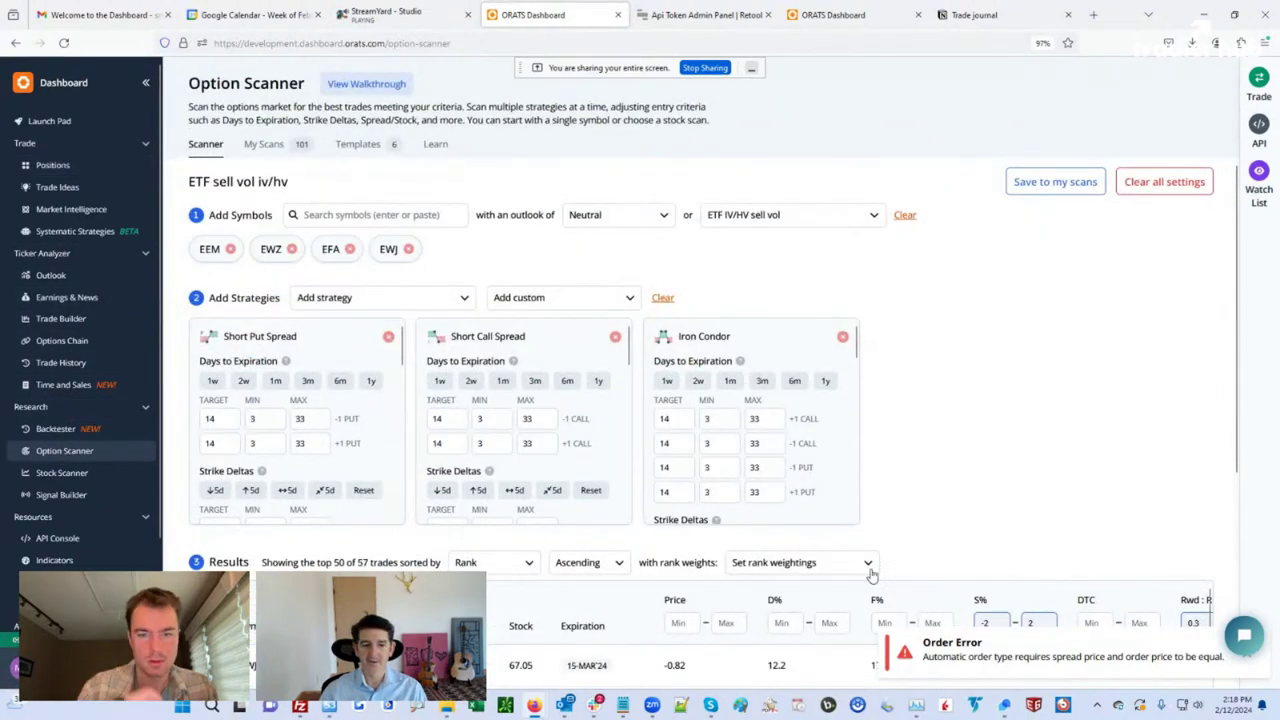
pyautogui.click(662, 668)
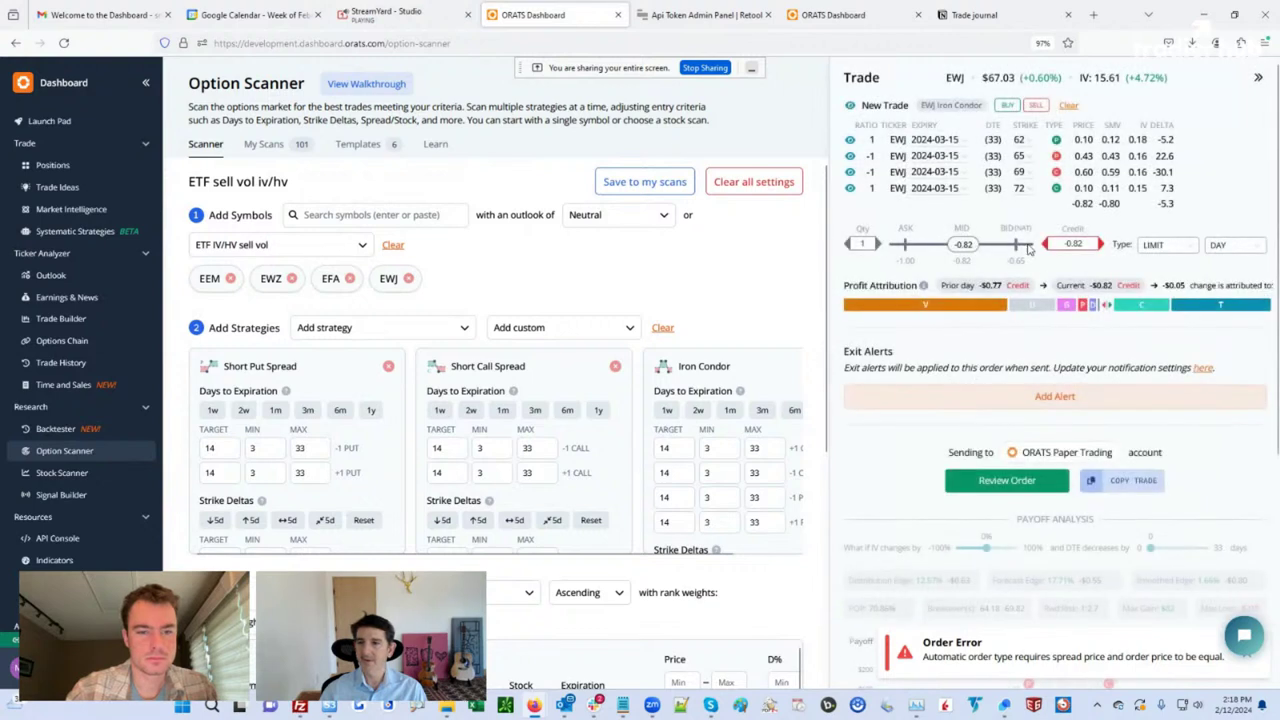
pyautogui.click(1178, 250)
pyautogui.click(1155, 283)
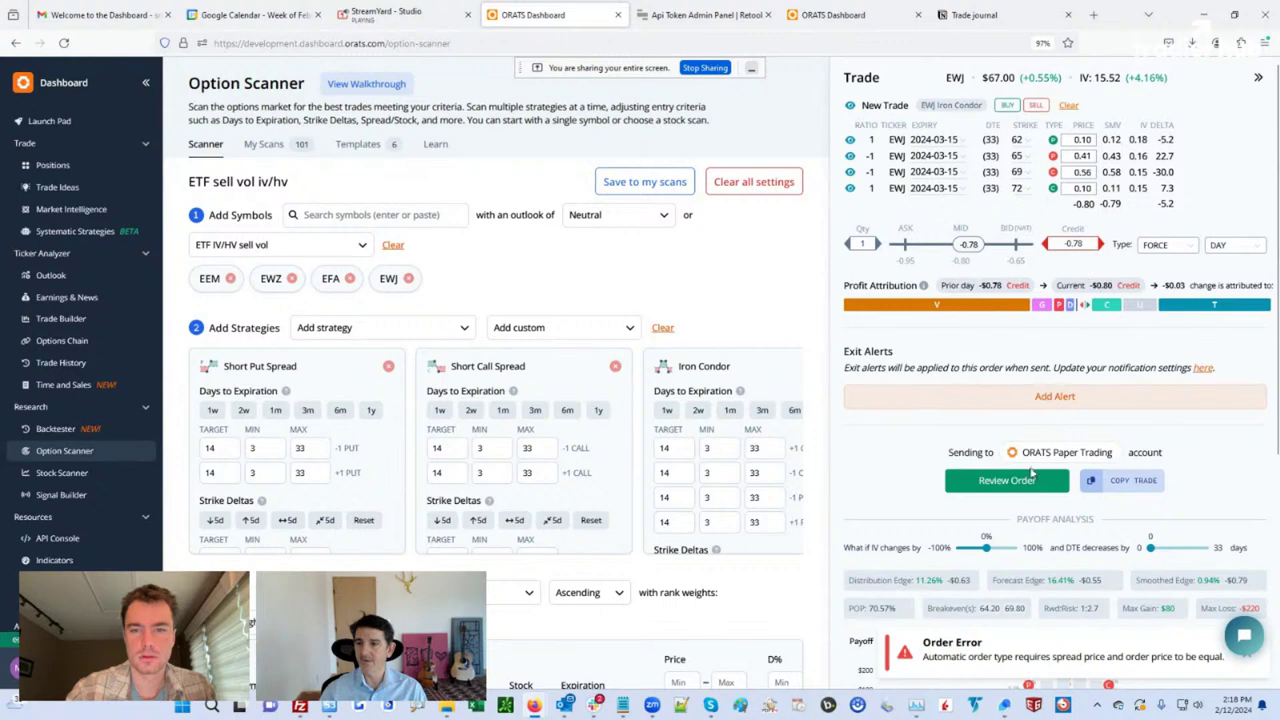
pyautogui.click(1007, 480)
pyautogui.click(1080, 545)
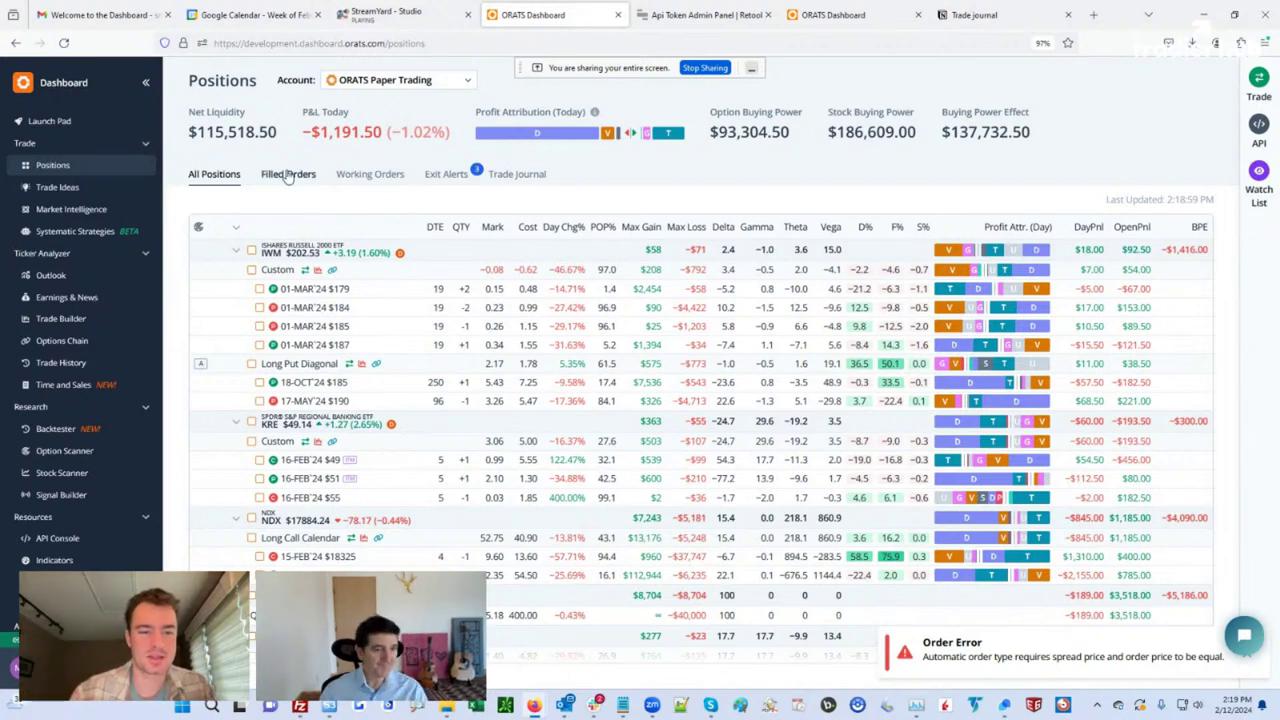
# Switch to the Stock Scanner's ETF IV/HV sell vol scan, showing 4 stocks across 6 filters.
pyautogui.click(65, 451)
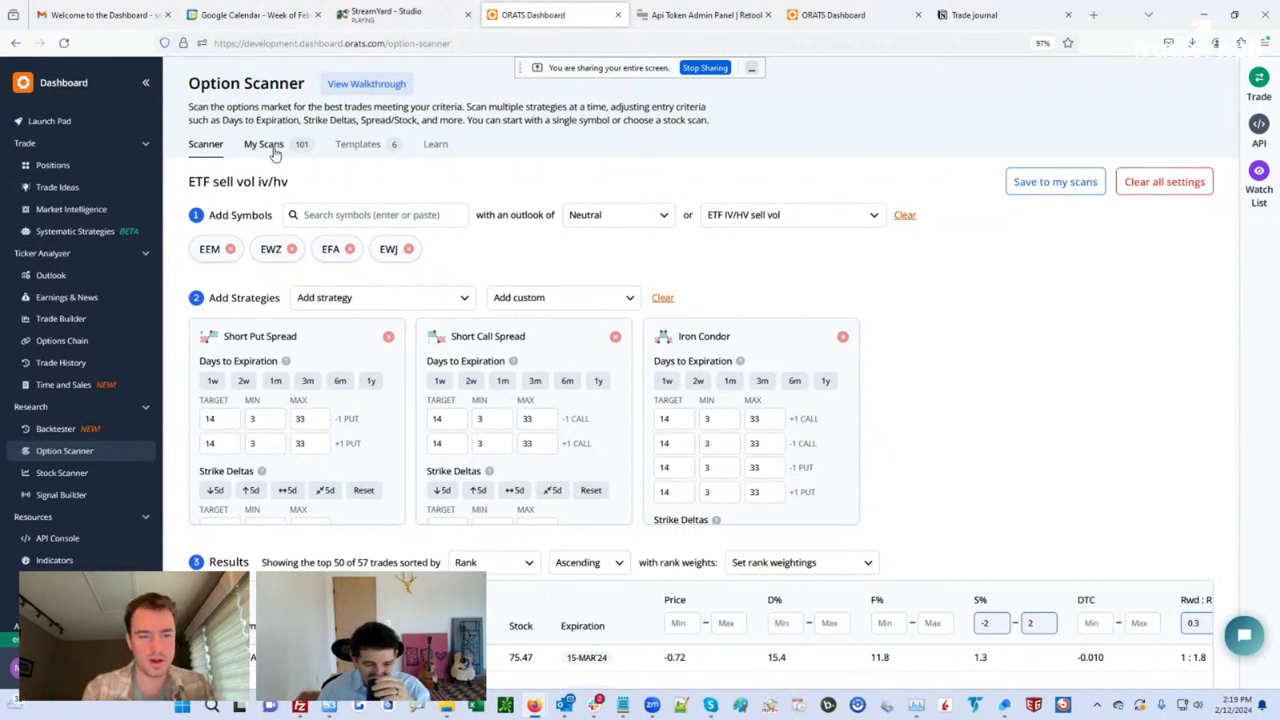
pyautogui.click(100, 474)
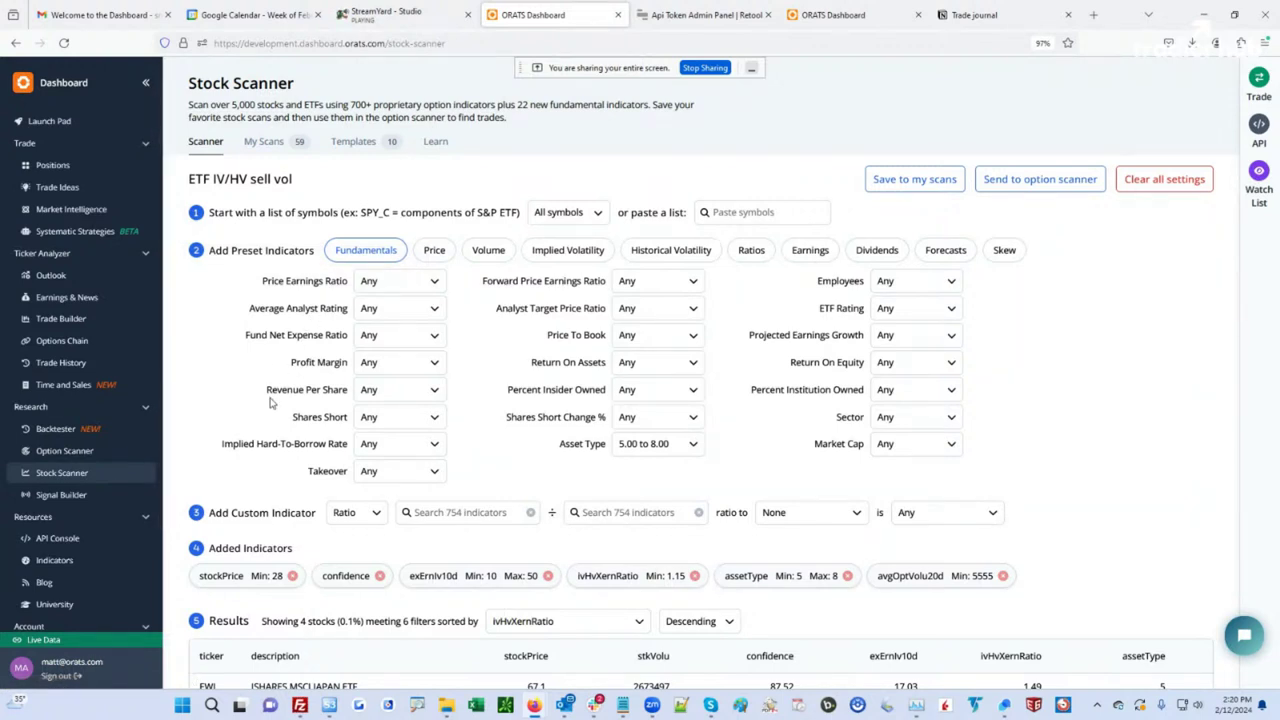
pyautogui.click(66, 538)
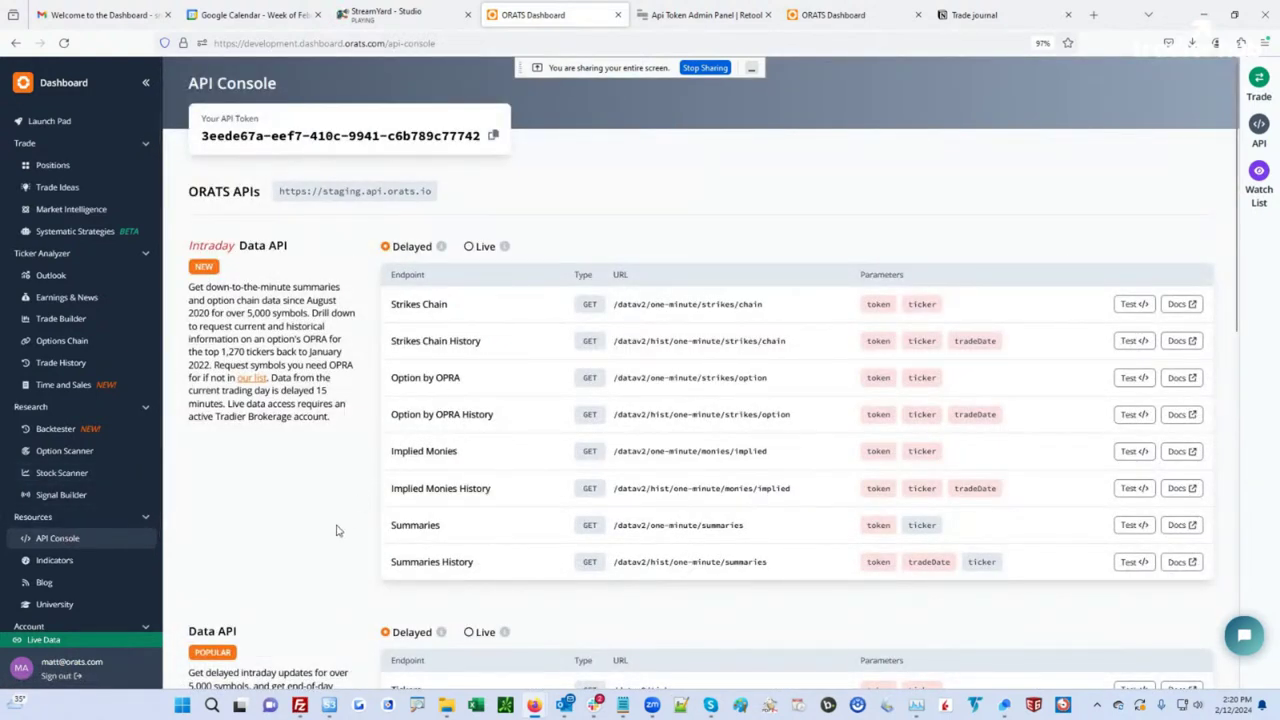
pyautogui.scroll(-1, 295, 497)
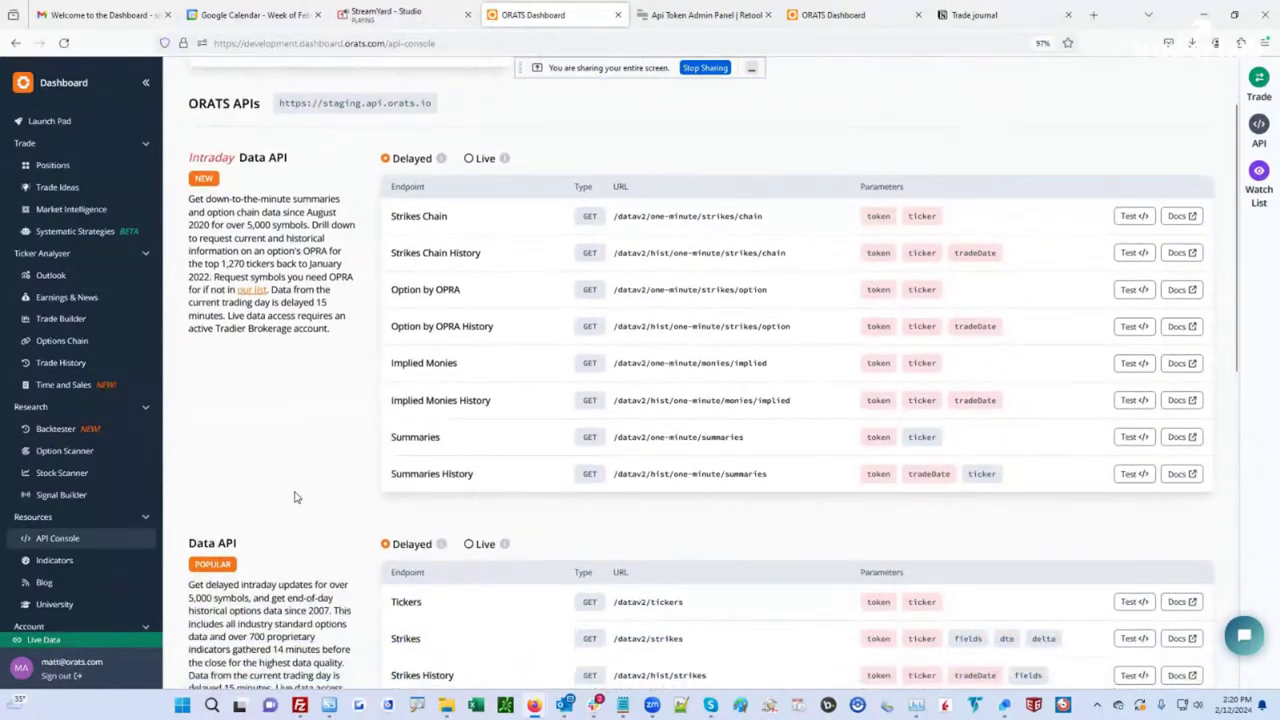
pyautogui.scroll(-1, 295, 497)
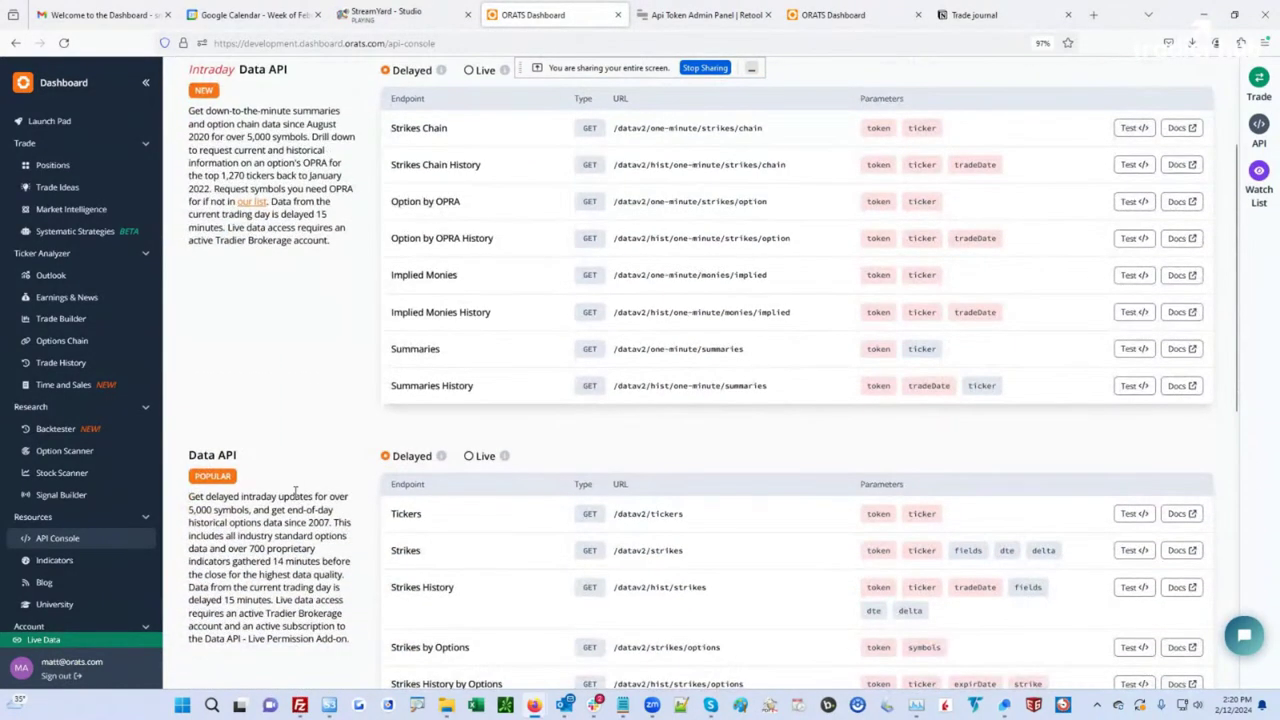
pyautogui.scroll(1, 282, 456)
pyautogui.scroll(1, 282, 456)
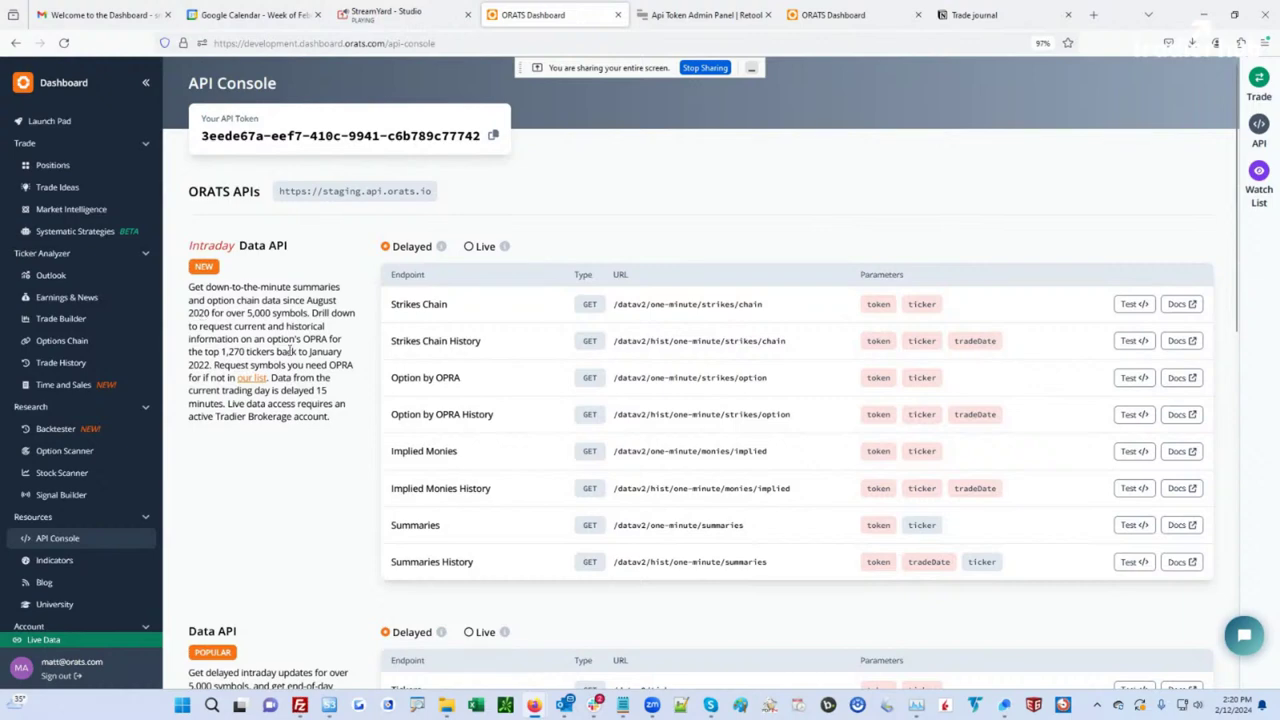
pyautogui.scroll(-2, 310, 448)
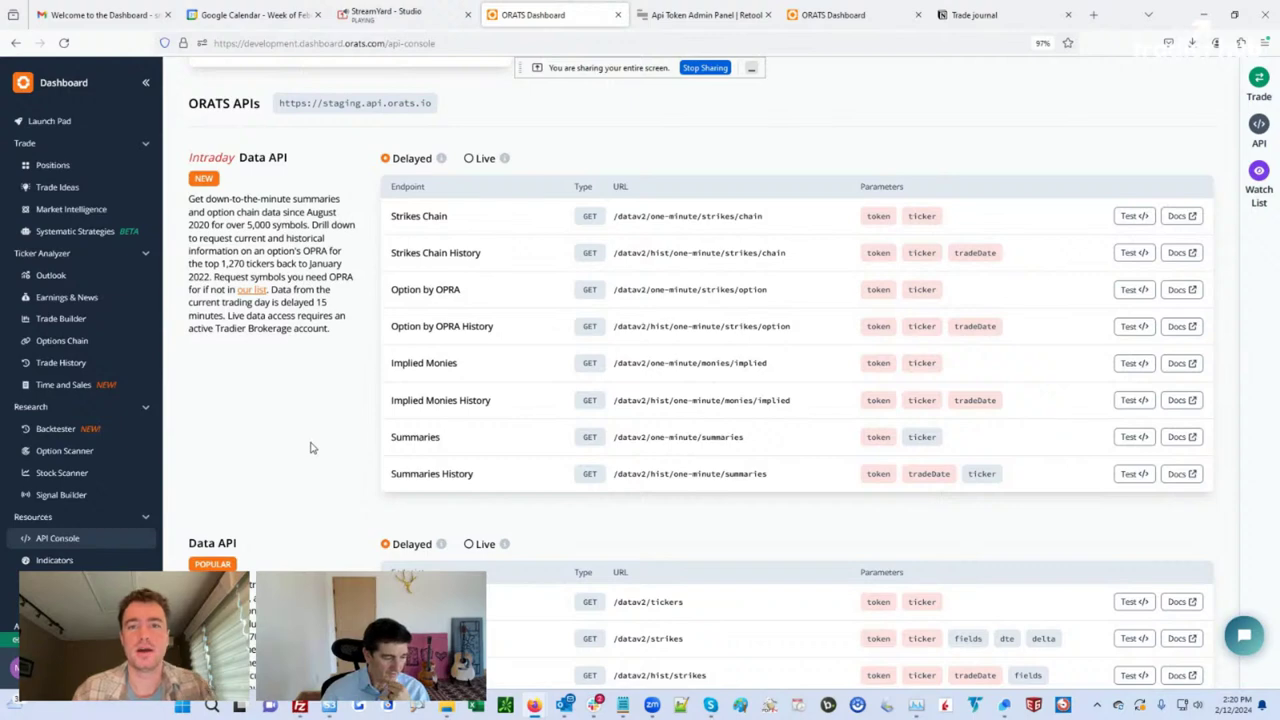
pyautogui.scroll(-2, 310, 448)
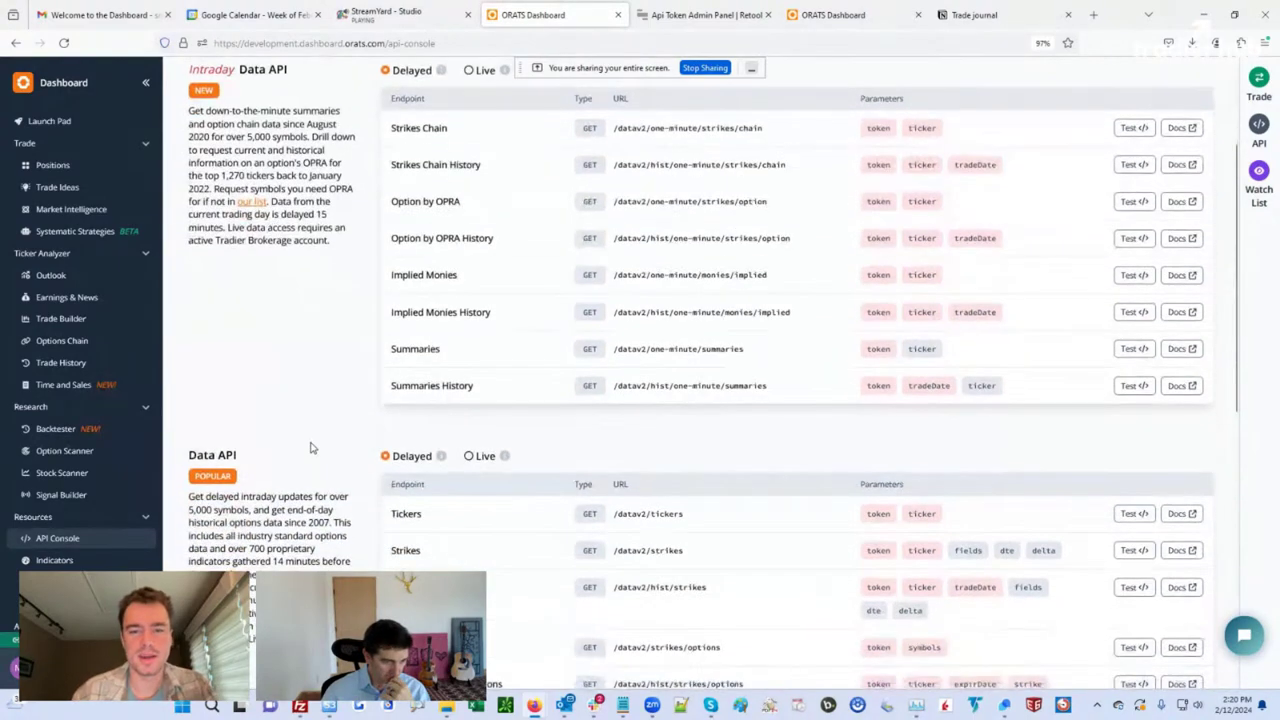
pyautogui.scroll(-2, 310, 448)
pyautogui.scroll(-2, 310, 448)
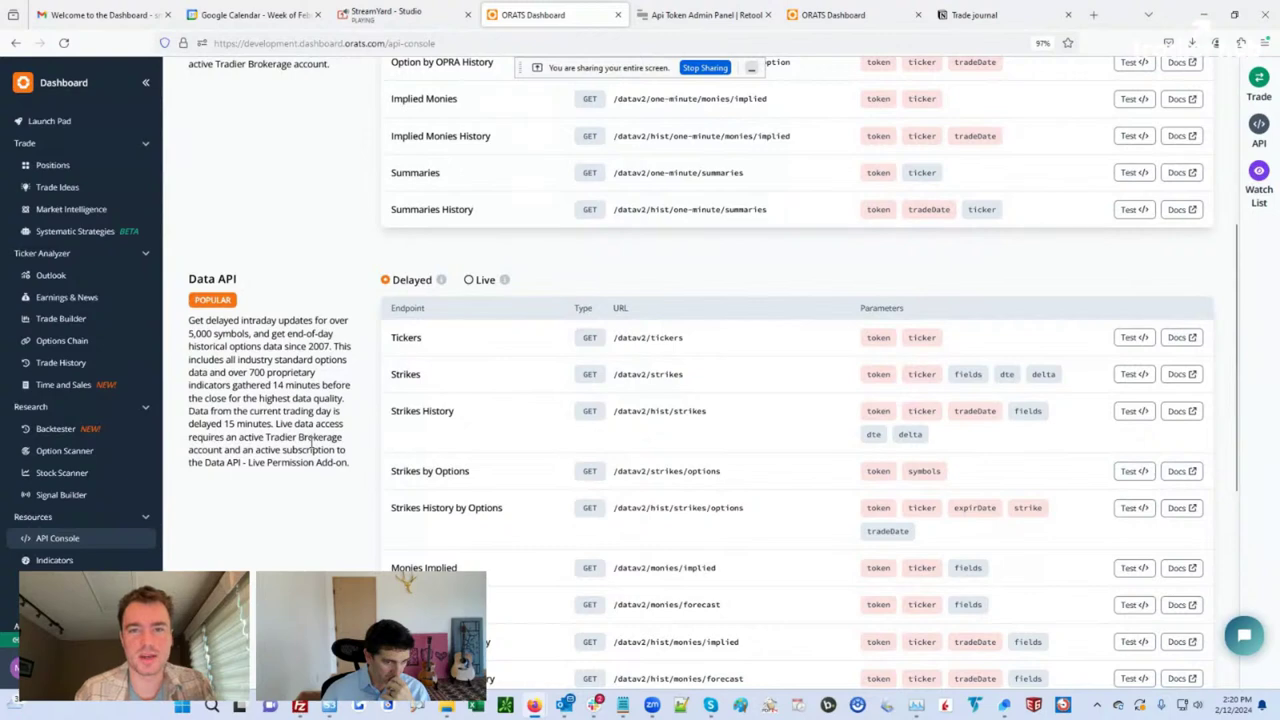
pyautogui.scroll(-2, 310, 448)
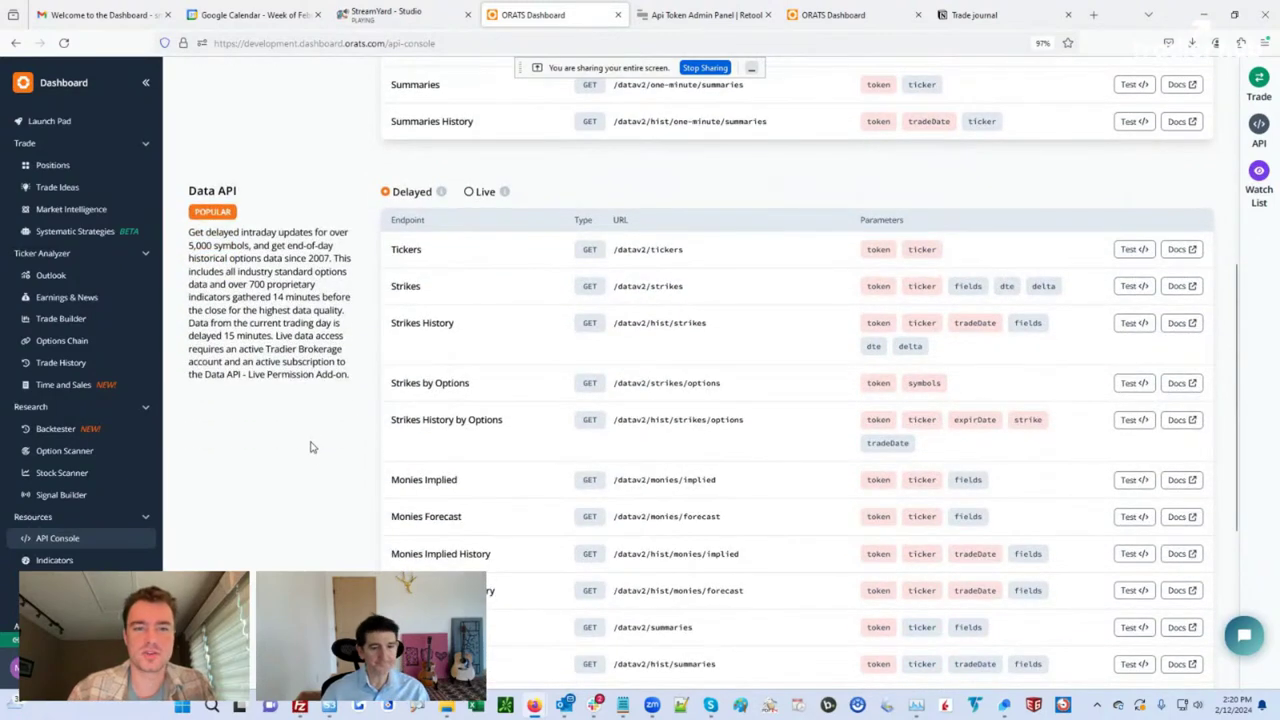
pyautogui.scroll(-2, 310, 448)
pyautogui.scroll(-2, 311, 443)
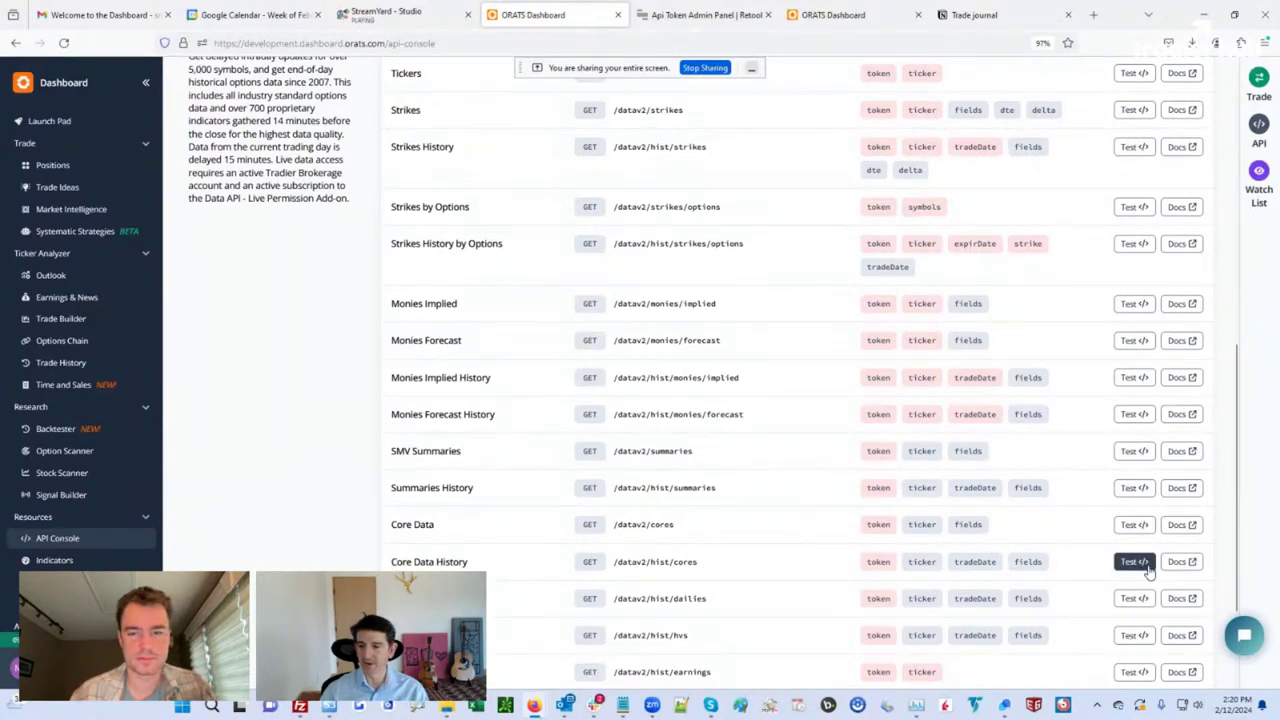
# Load Core Data History into the API tester and open its /datav2/hist/cores documentation.
pyautogui.click(830, 14)
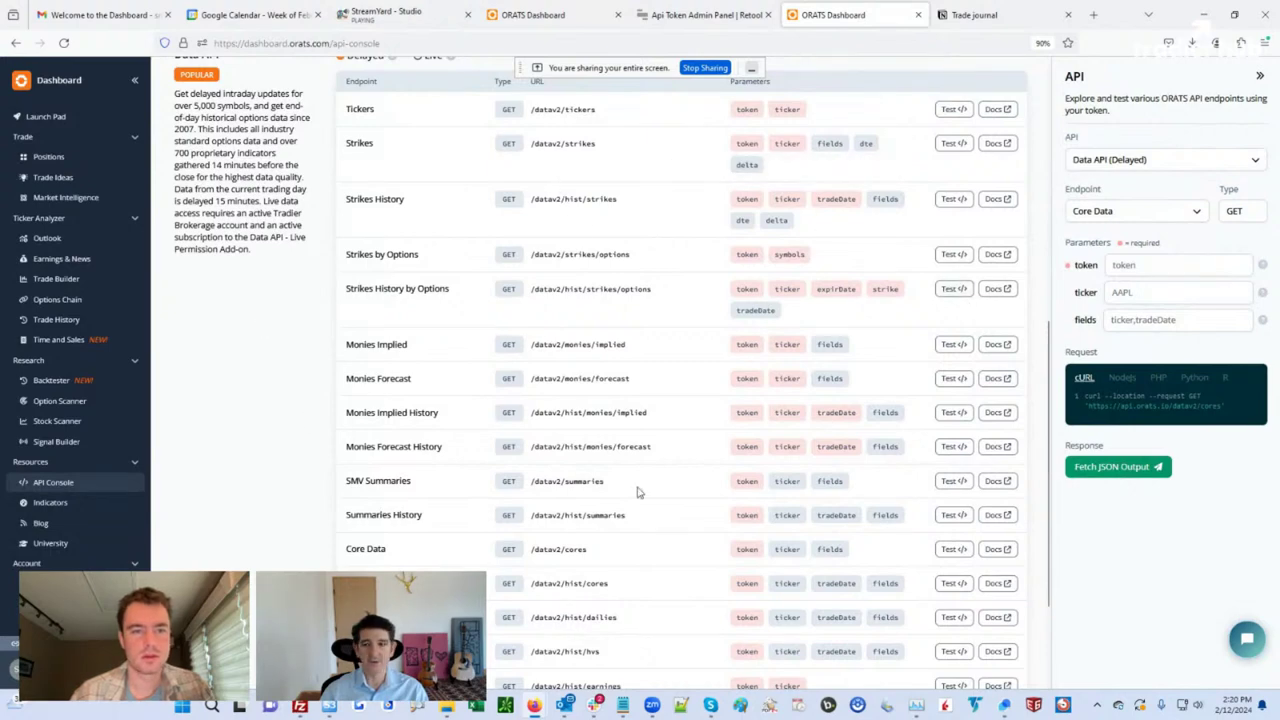
pyautogui.click(953, 583)
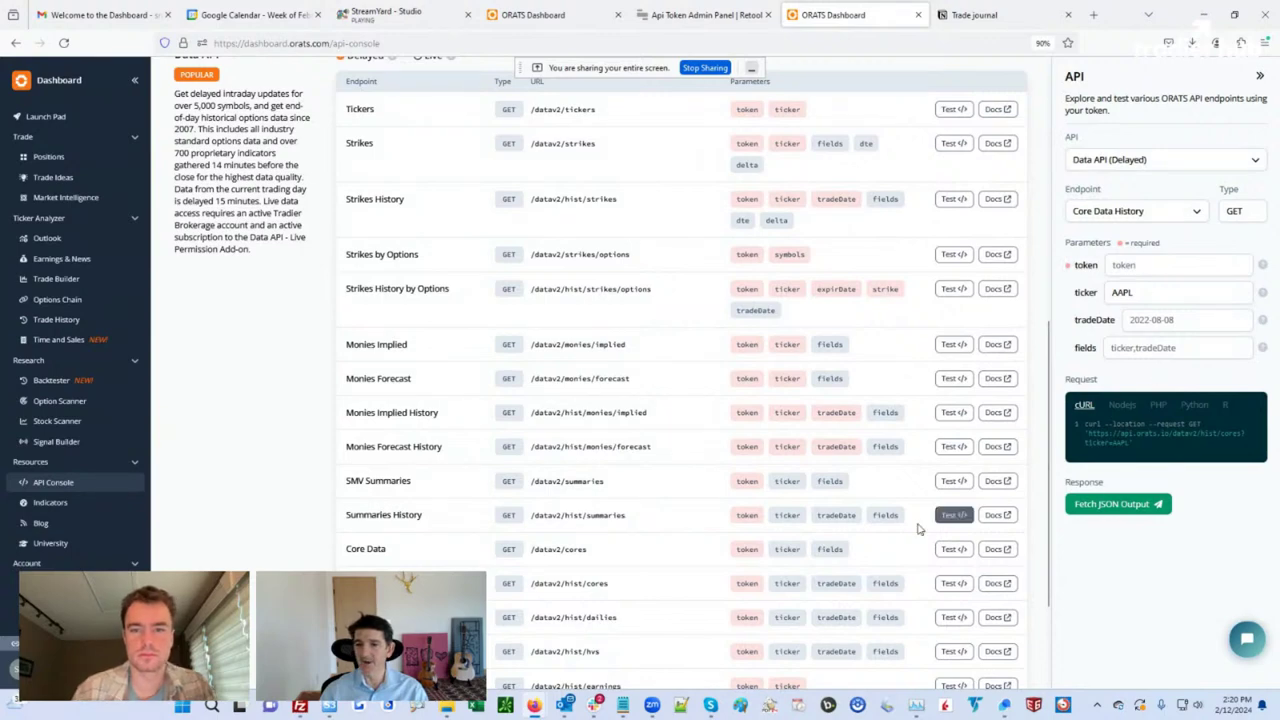
pyautogui.click(993, 584)
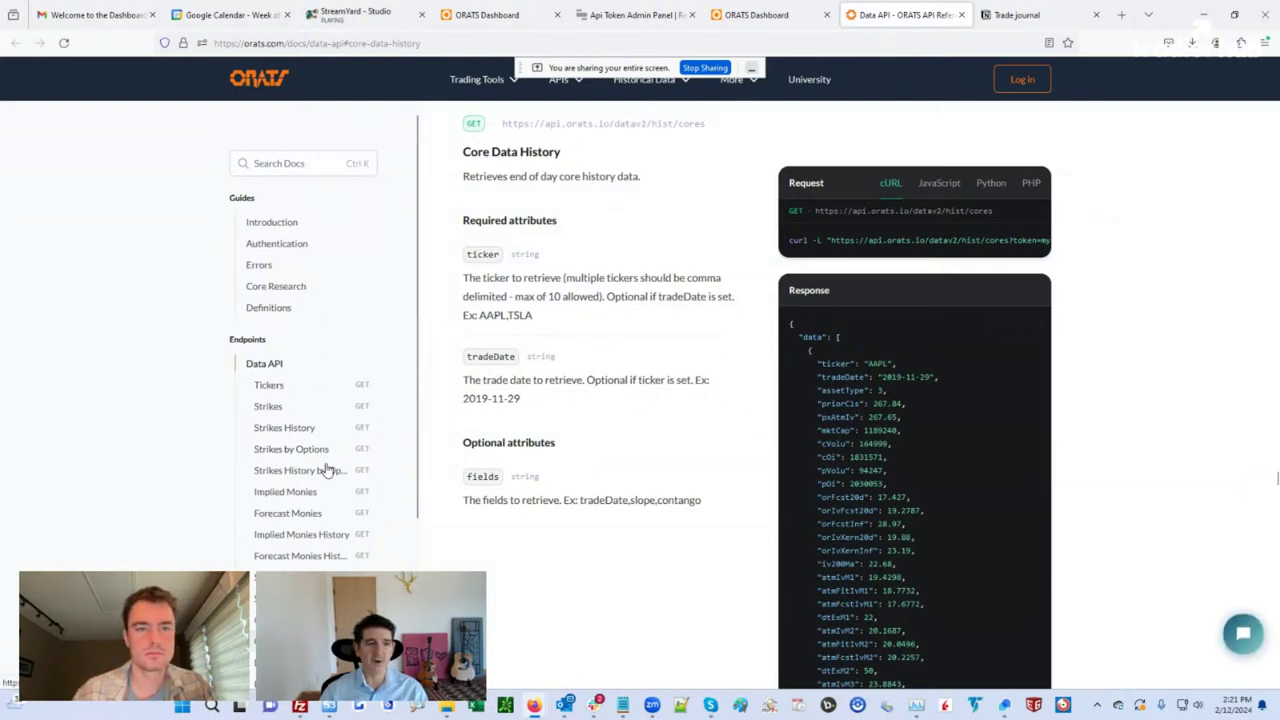
# Open the Core Research guide and highlight the Historical Volatility Research paragraph.
pyautogui.scroll(-1, 333, 486)
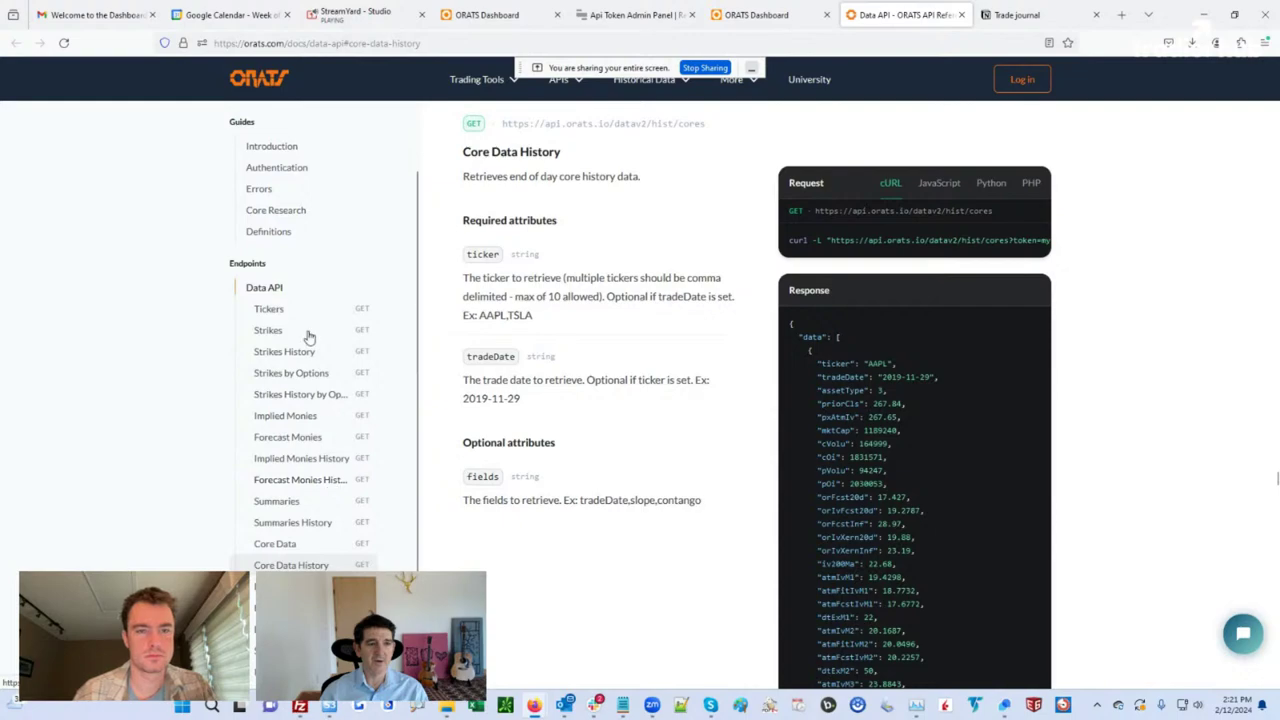
pyautogui.click(268, 211)
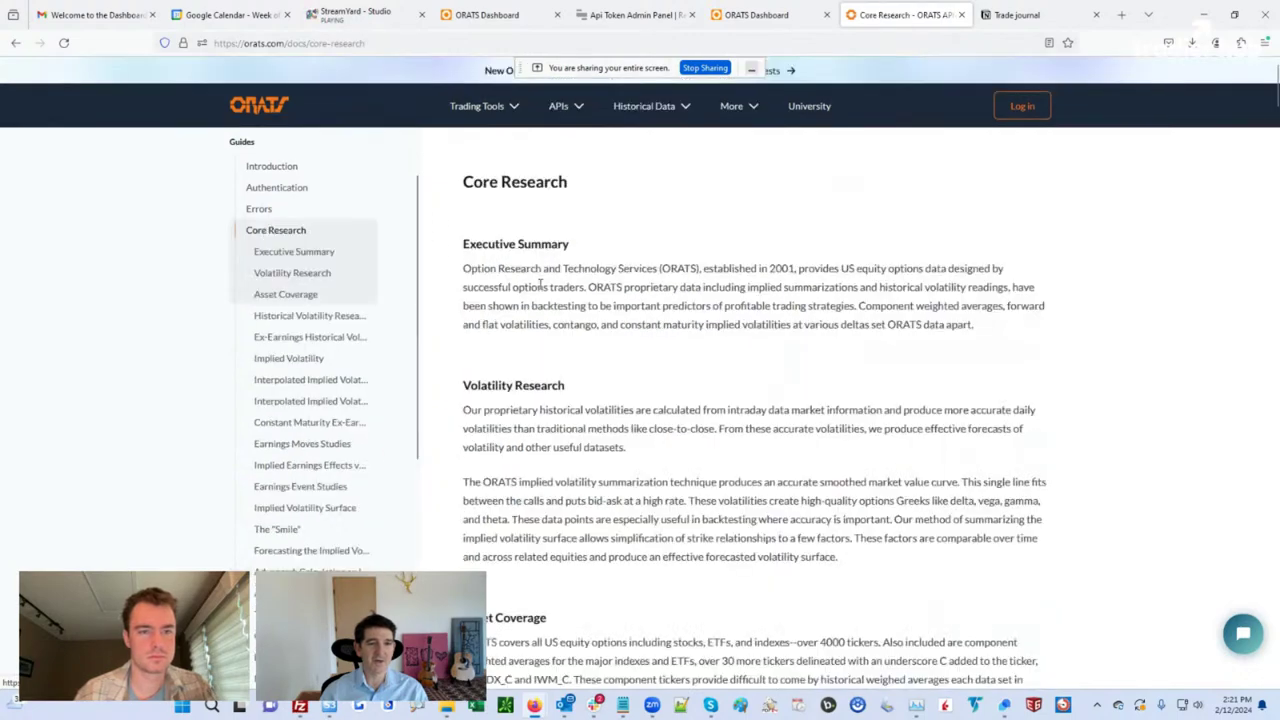
pyautogui.scroll(-3, 610, 406)
pyautogui.scroll(-2, 610, 404)
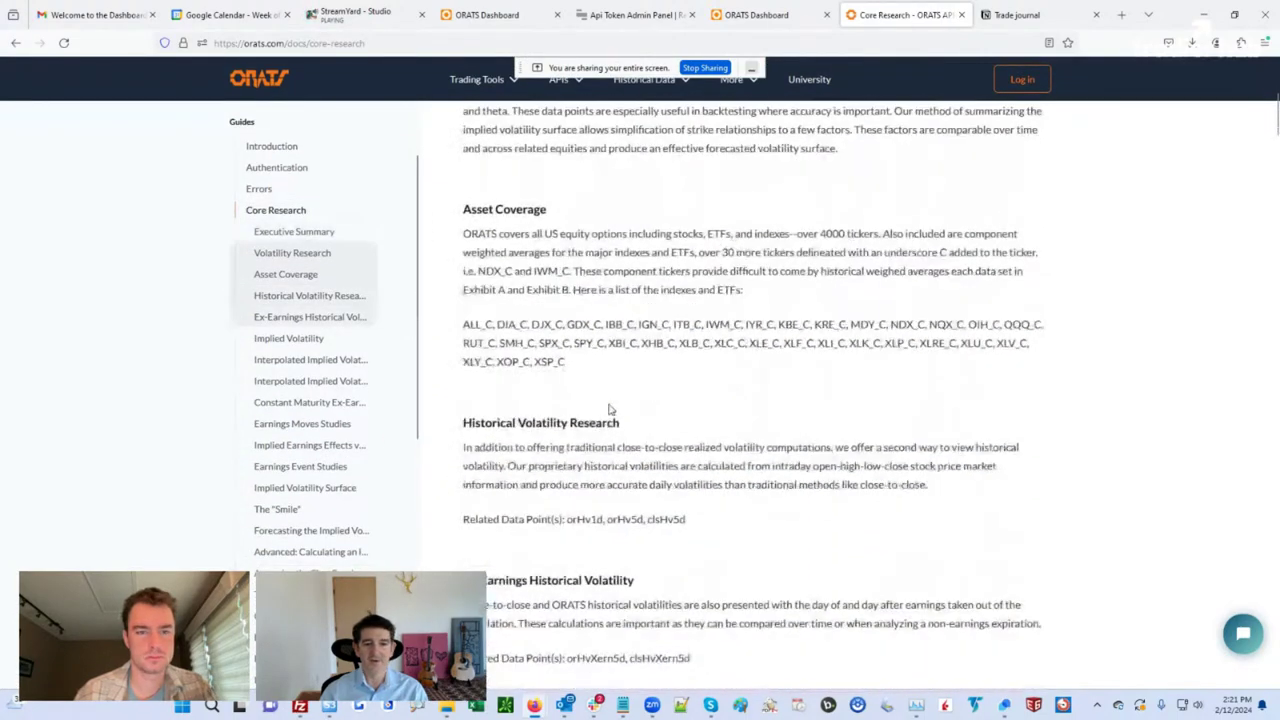
pyautogui.moveTo(469, 446); pyautogui.dragTo(932, 490)
pyautogui.scroll(2, 655, 470)
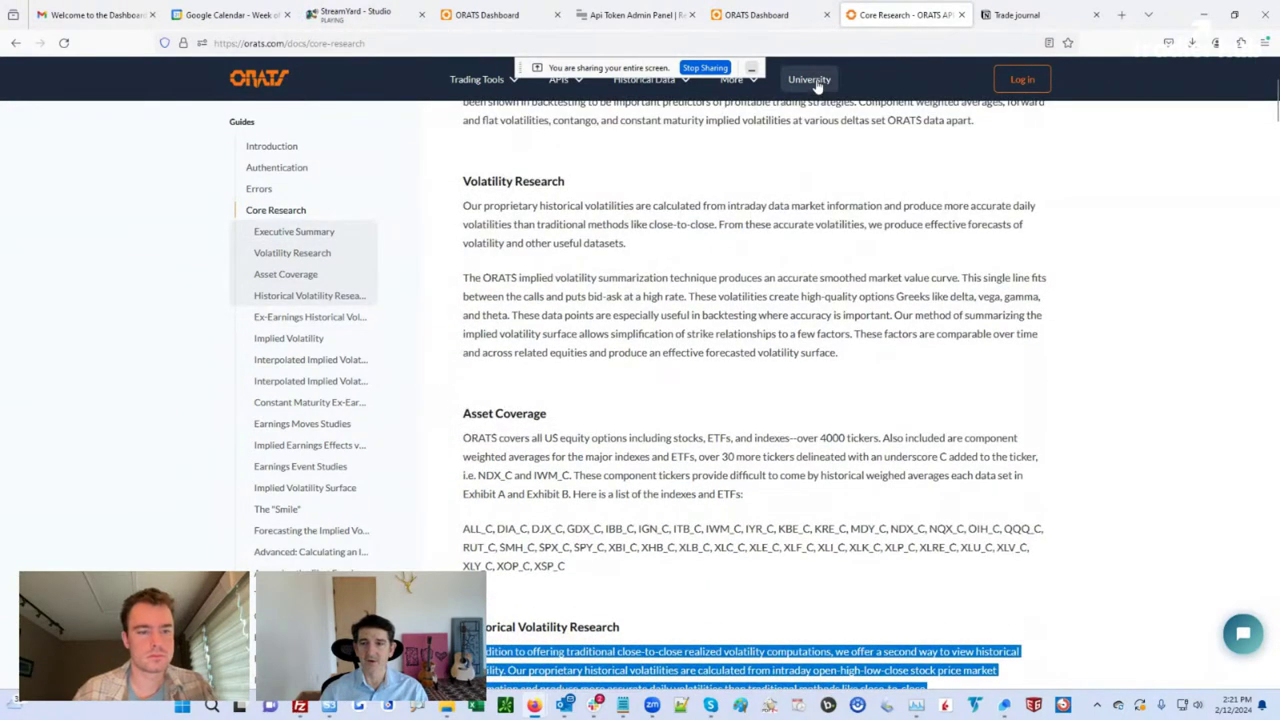
# Go to ORATS University and browse the 203 - Predictive indicators lesson.
pyautogui.click(812, 82)
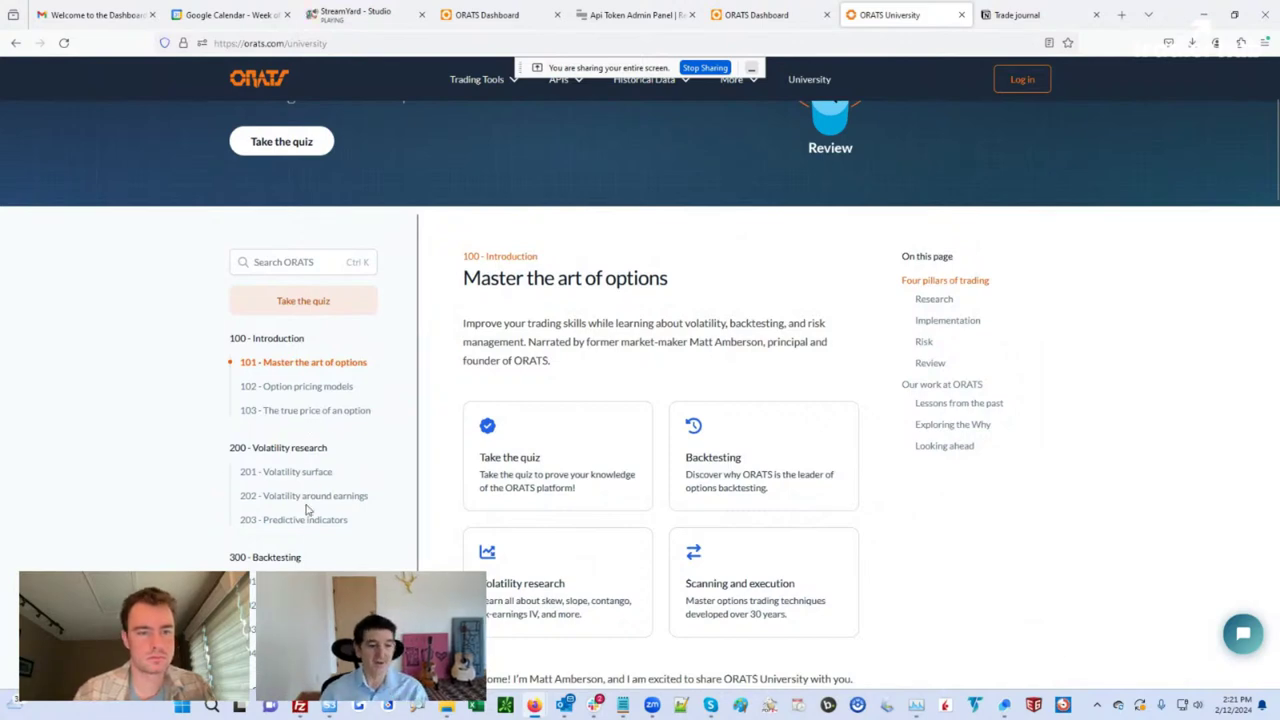
pyautogui.scroll(-1, 312, 500)
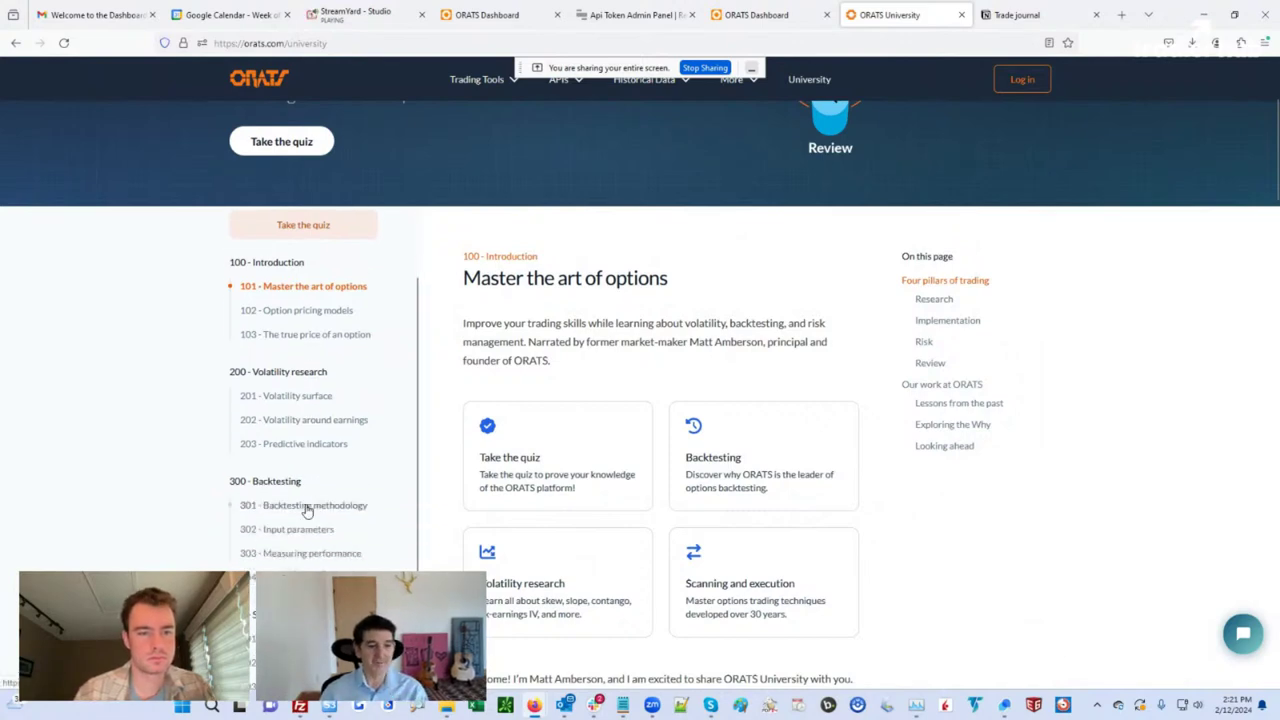
pyautogui.click(296, 444)
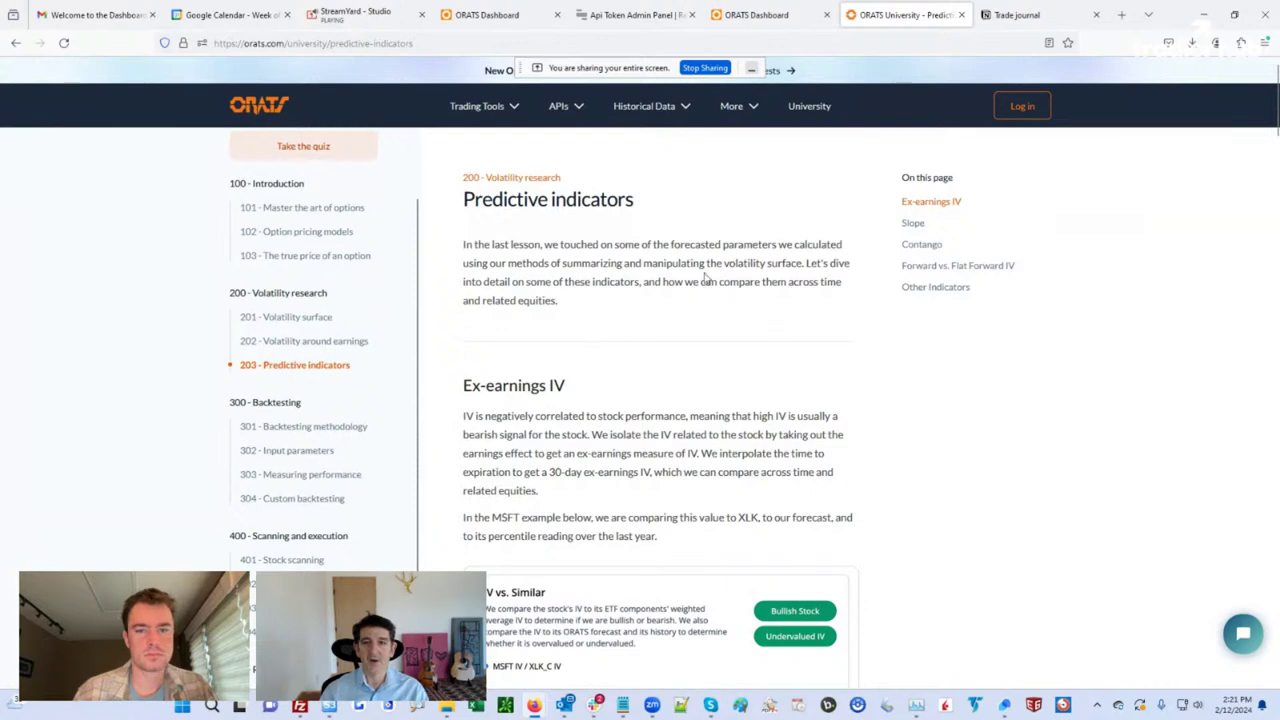
pyautogui.scroll(-3, 616, 434)
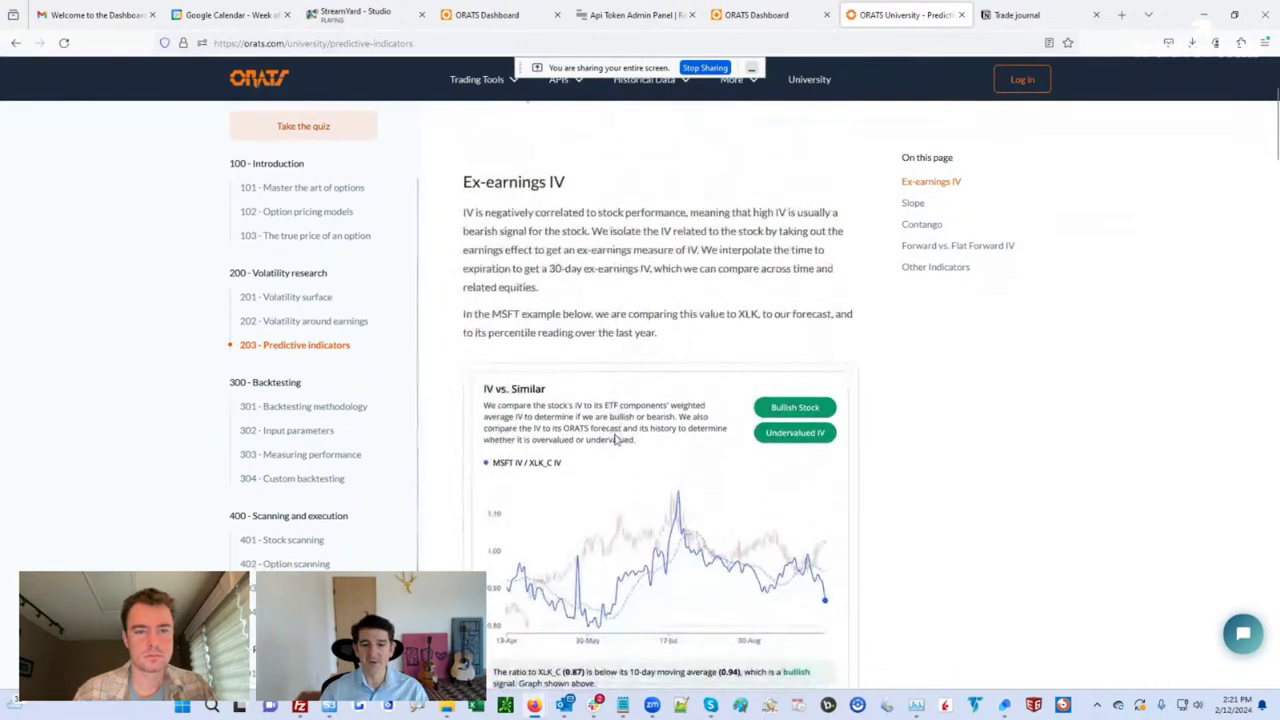
pyautogui.scroll(-3, 617, 447)
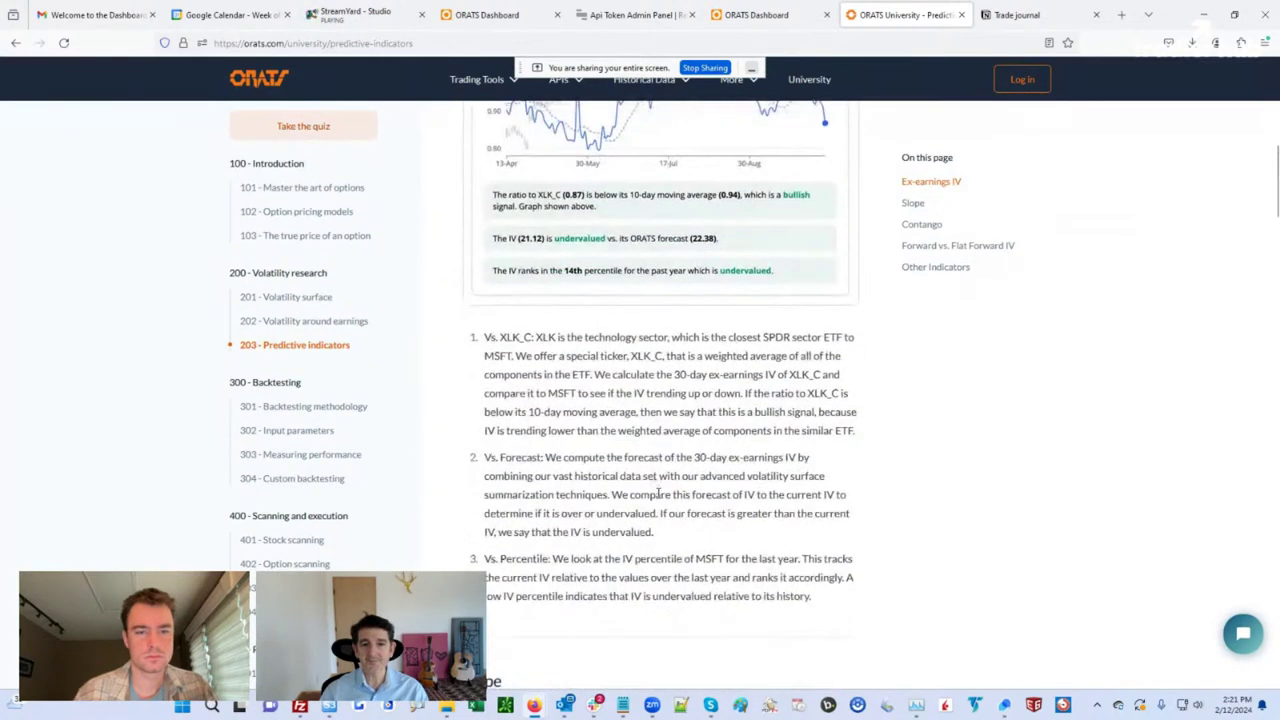
pyautogui.scroll(1, 658, 498)
pyautogui.scroll(3, 658, 498)
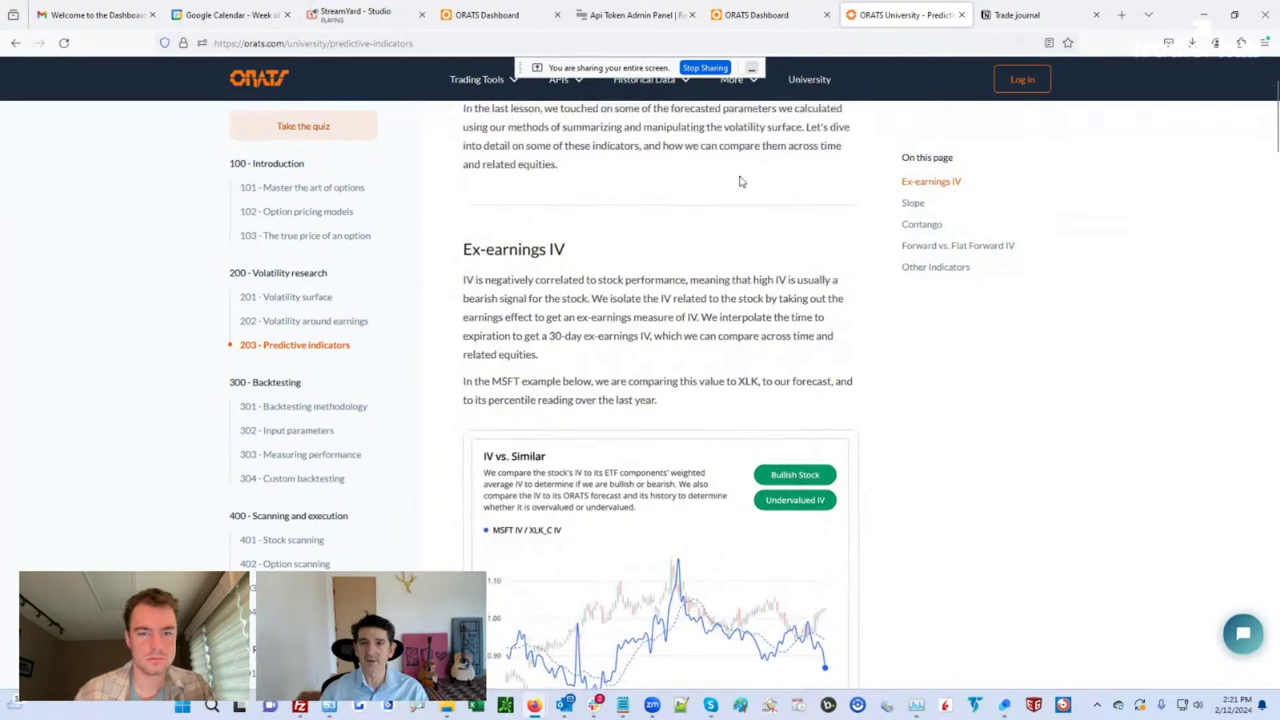
# Open the ORATS blog from the More menu and search its posts for hv.
pyautogui.moveTo(733, 80)
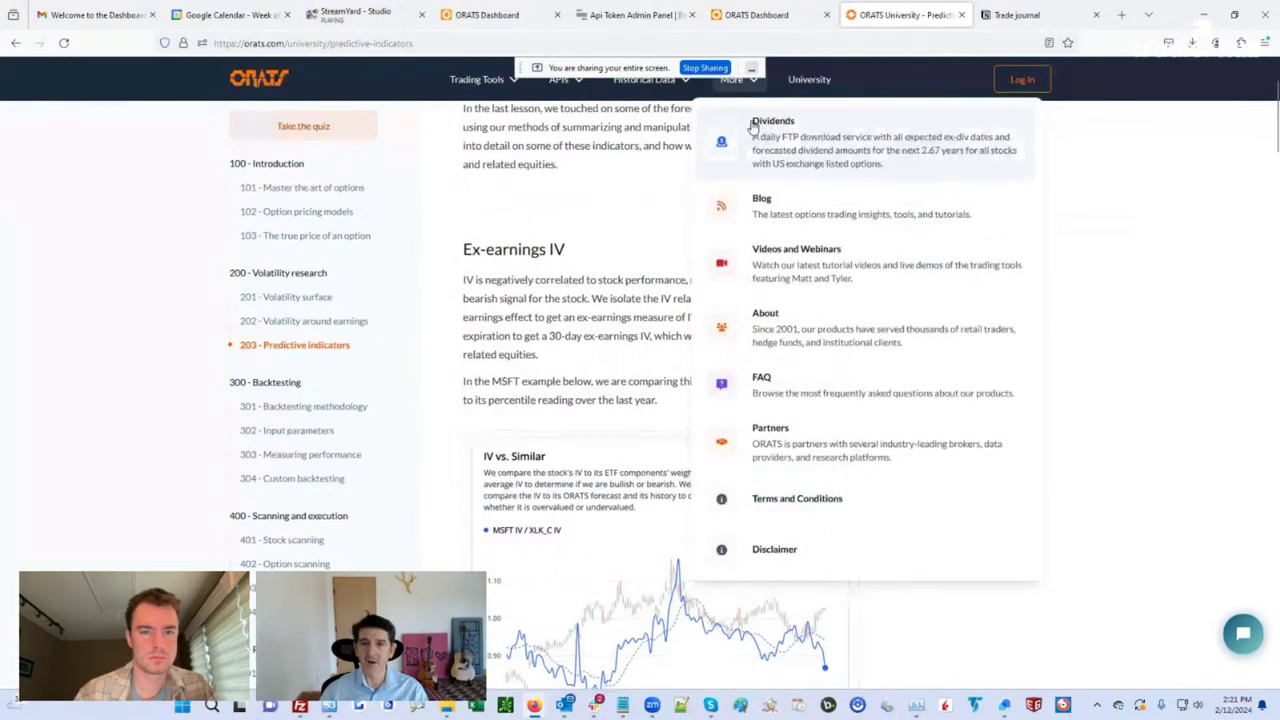
pyautogui.click(778, 198)
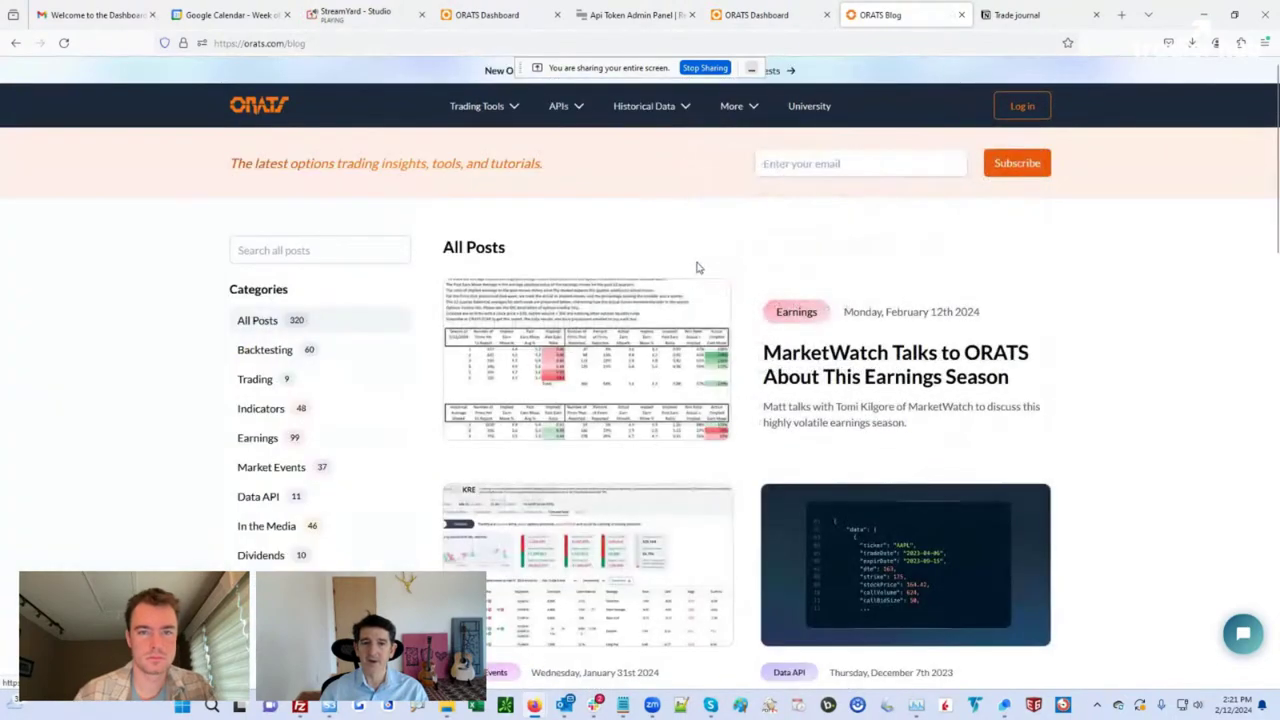
pyautogui.click(321, 256)
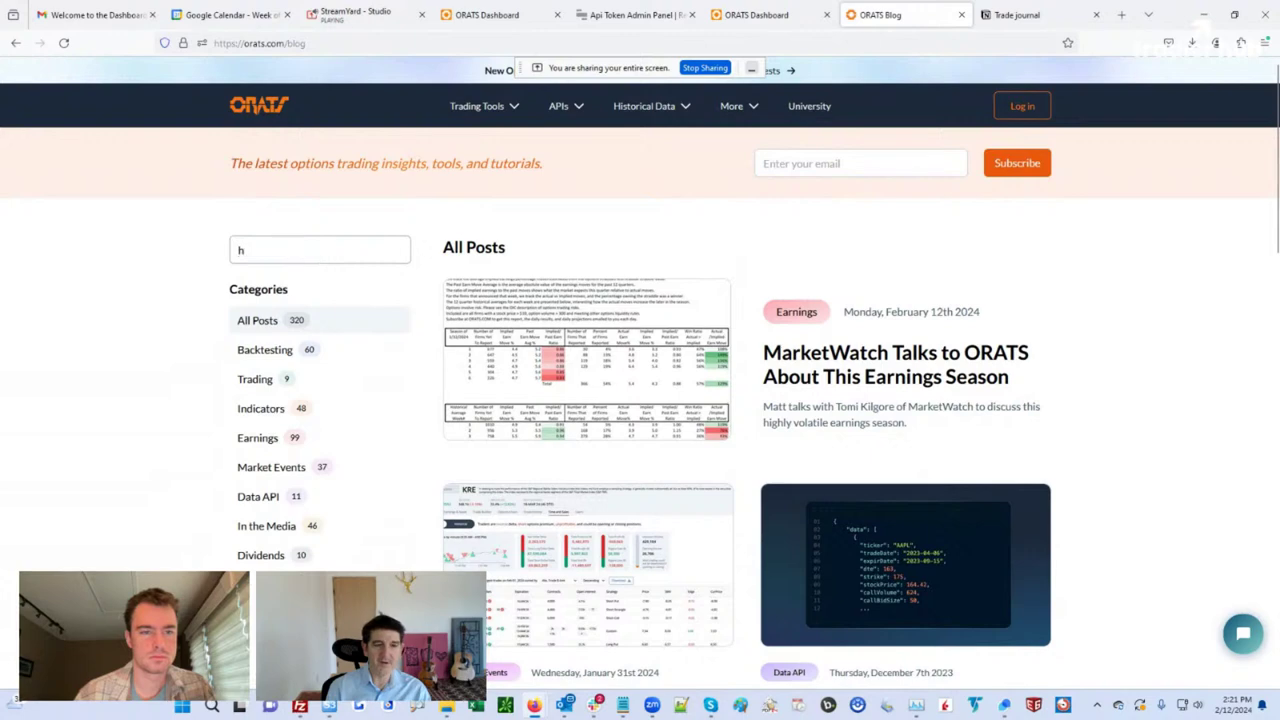
pyautogui.write('v')
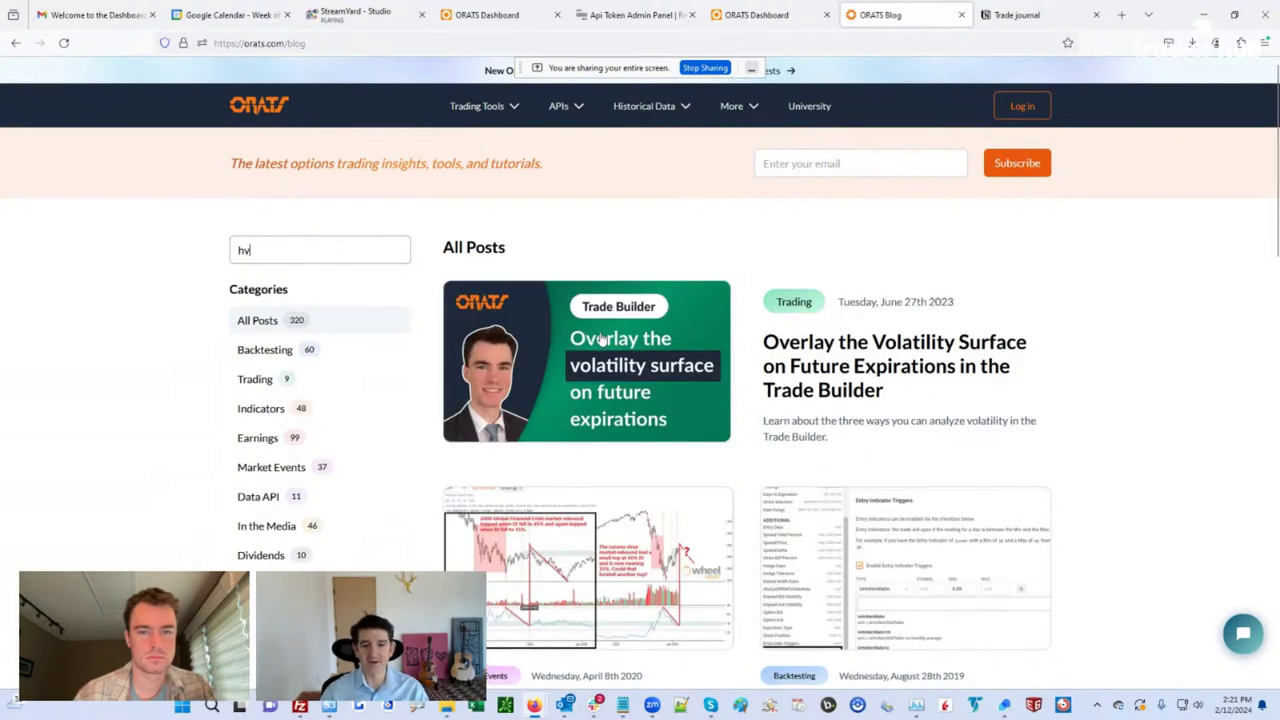
pyautogui.scroll(-2, 763, 432)
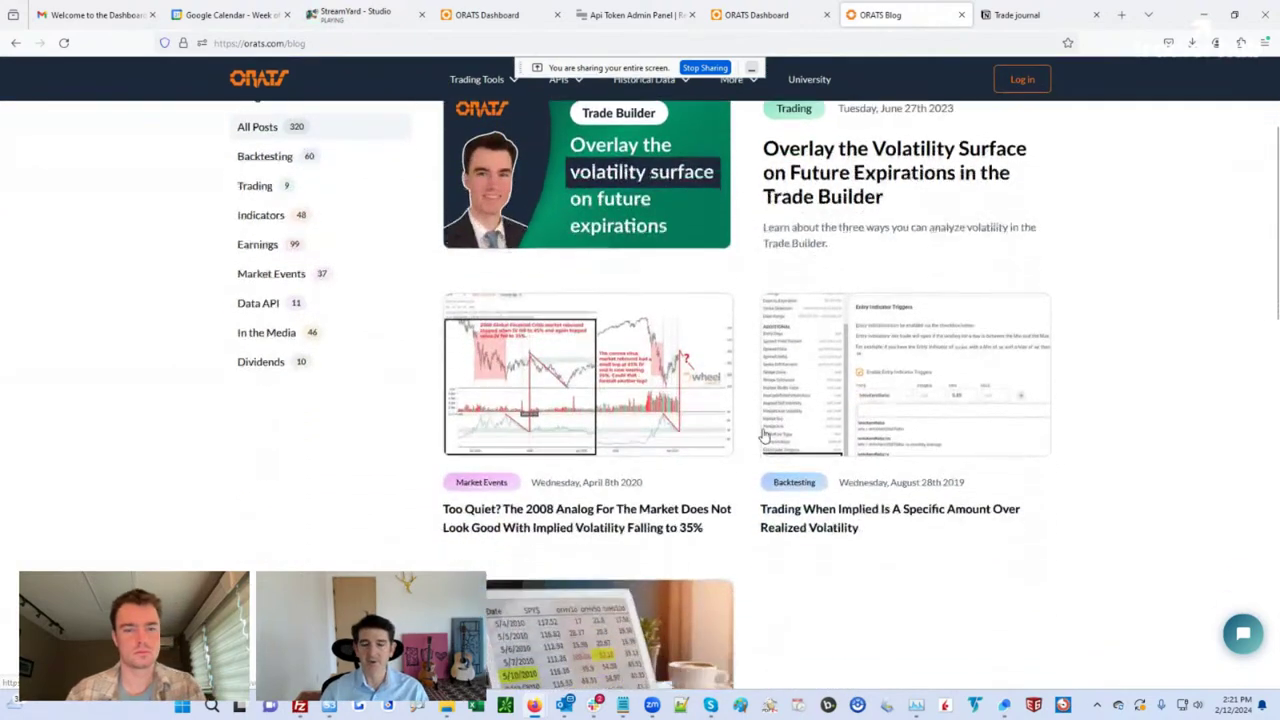
pyautogui.scroll(2, 763, 432)
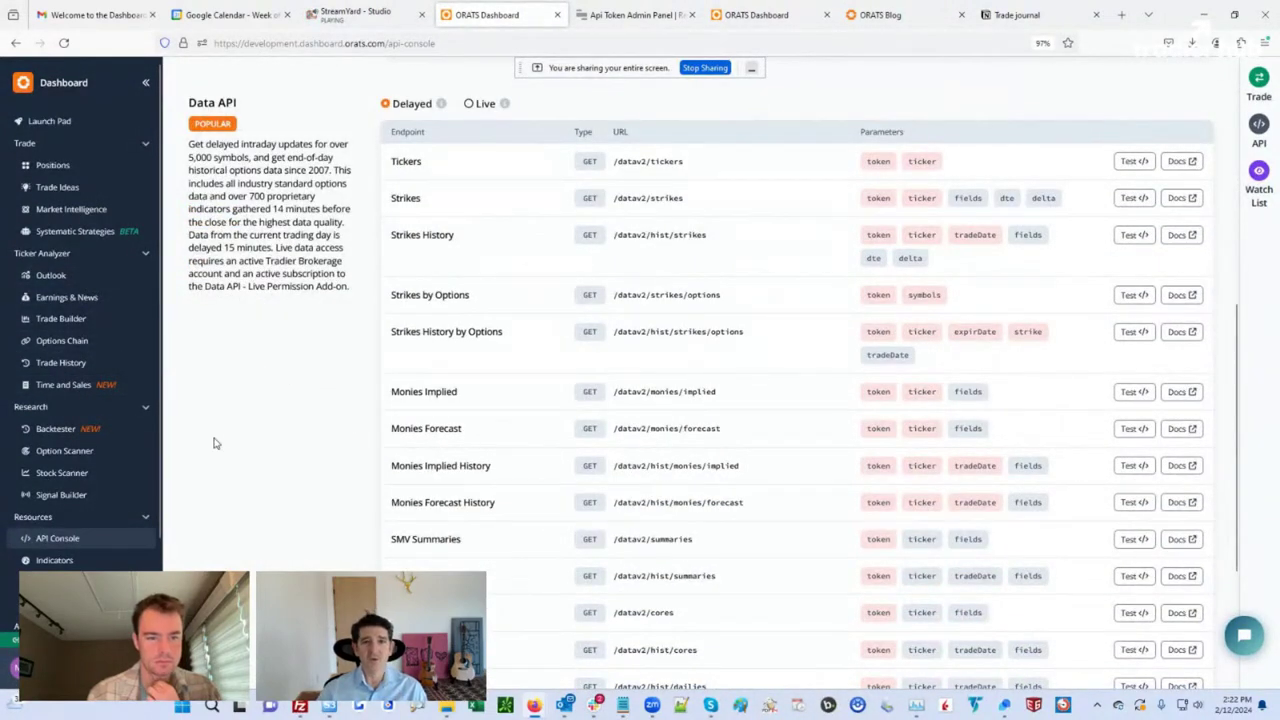
# Scroll to the top of both Dashboard tabs, including the API tester, then return to the ORATS blog.
pyautogui.scroll(5, 213, 443)
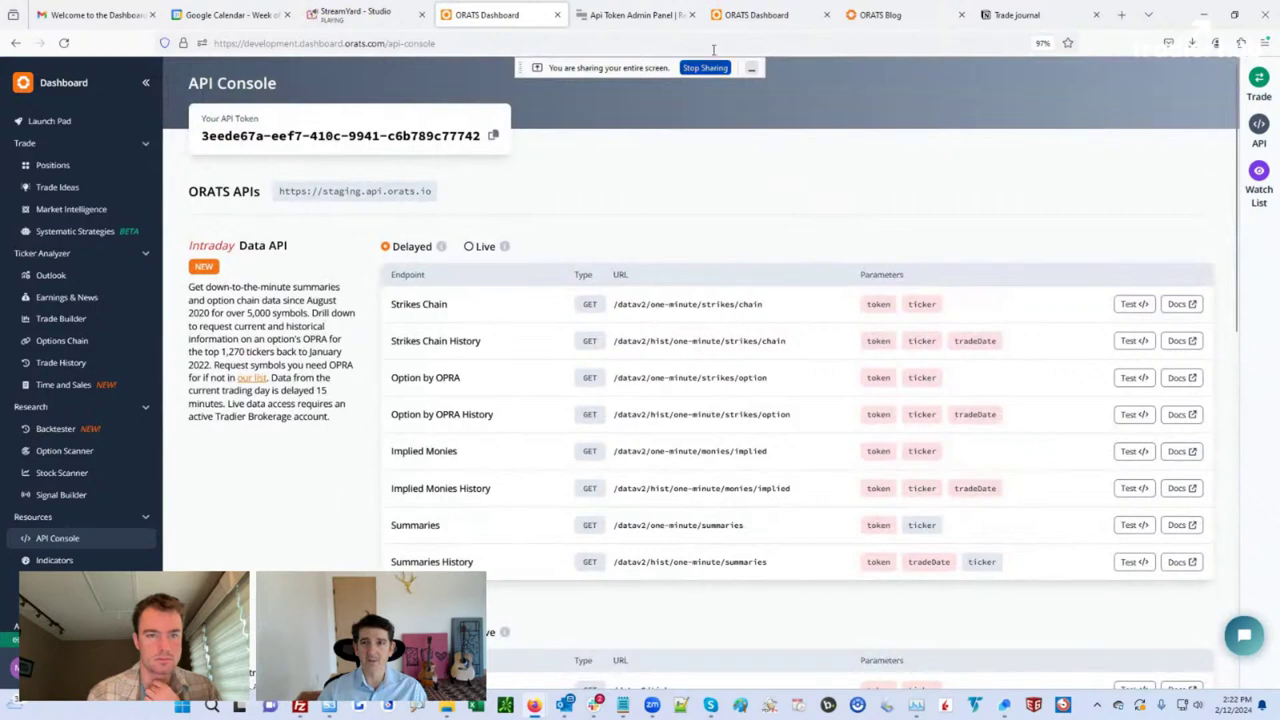
pyautogui.click(776, 20)
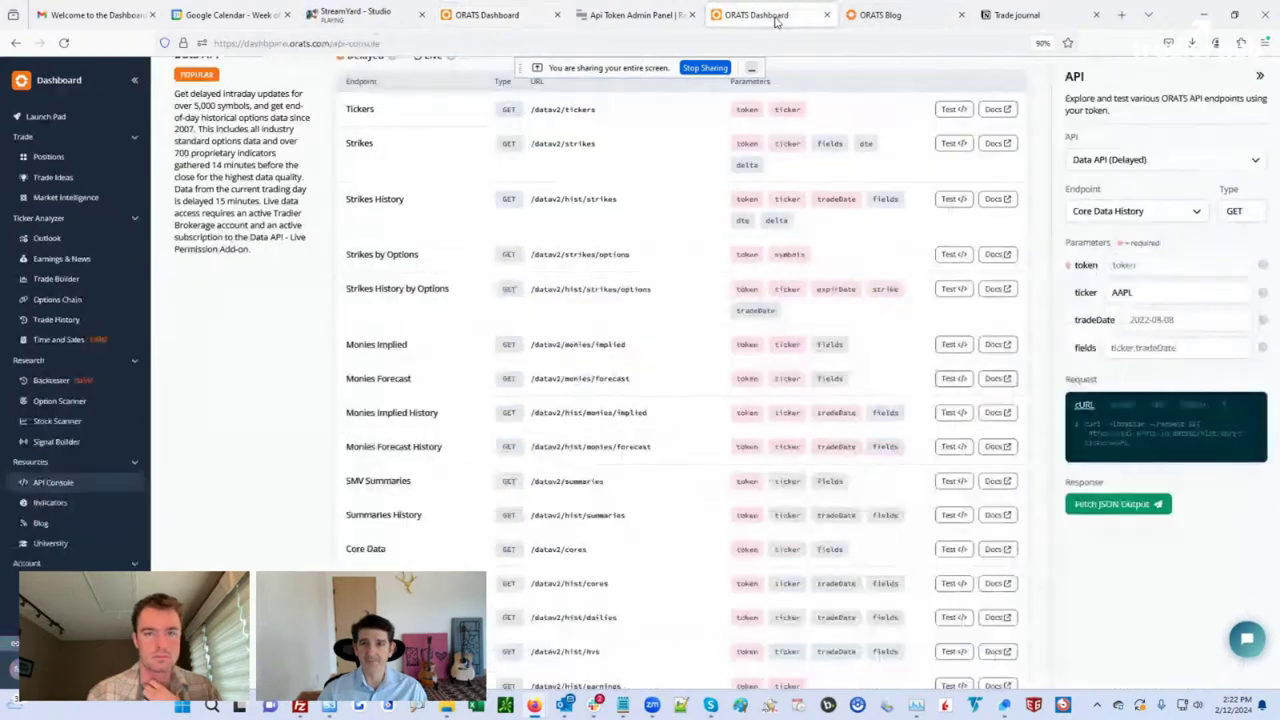
pyautogui.scroll(5, 841, 73)
pyautogui.click(897, 20)
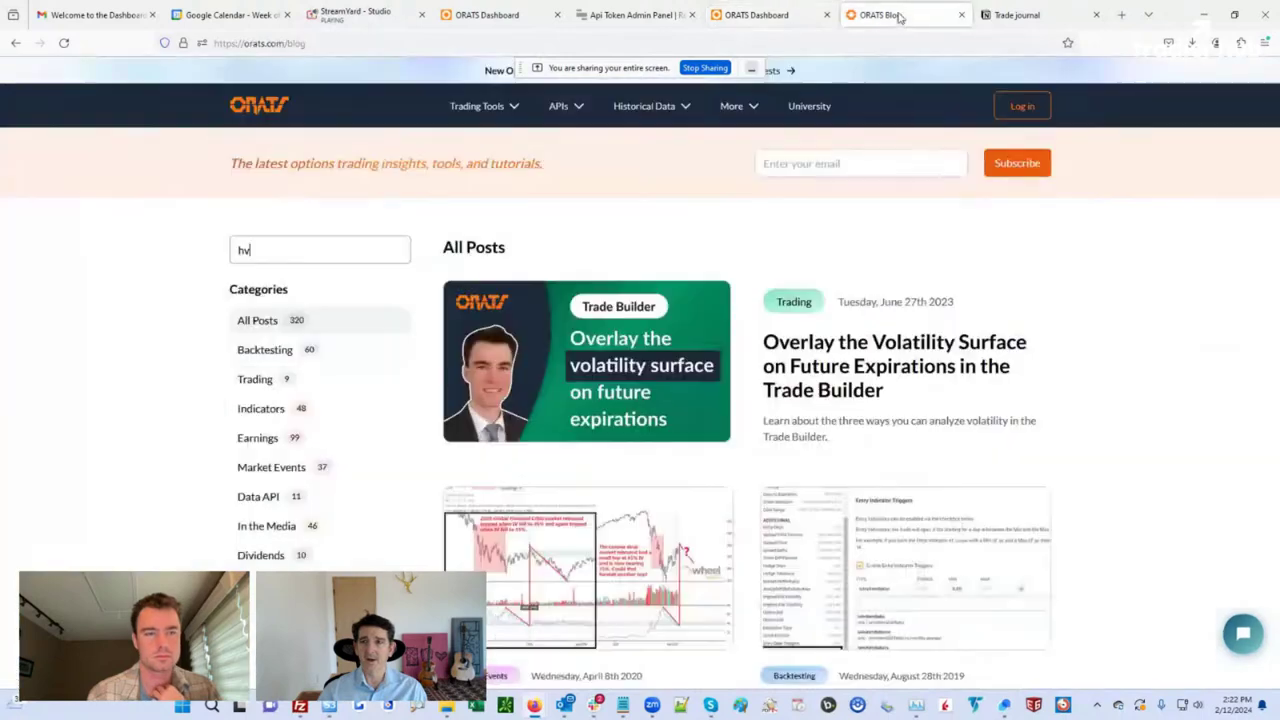
# Go to ORATS University from the top navigation, landing on lesson 100 - Introduction.
pyautogui.click(808, 106)
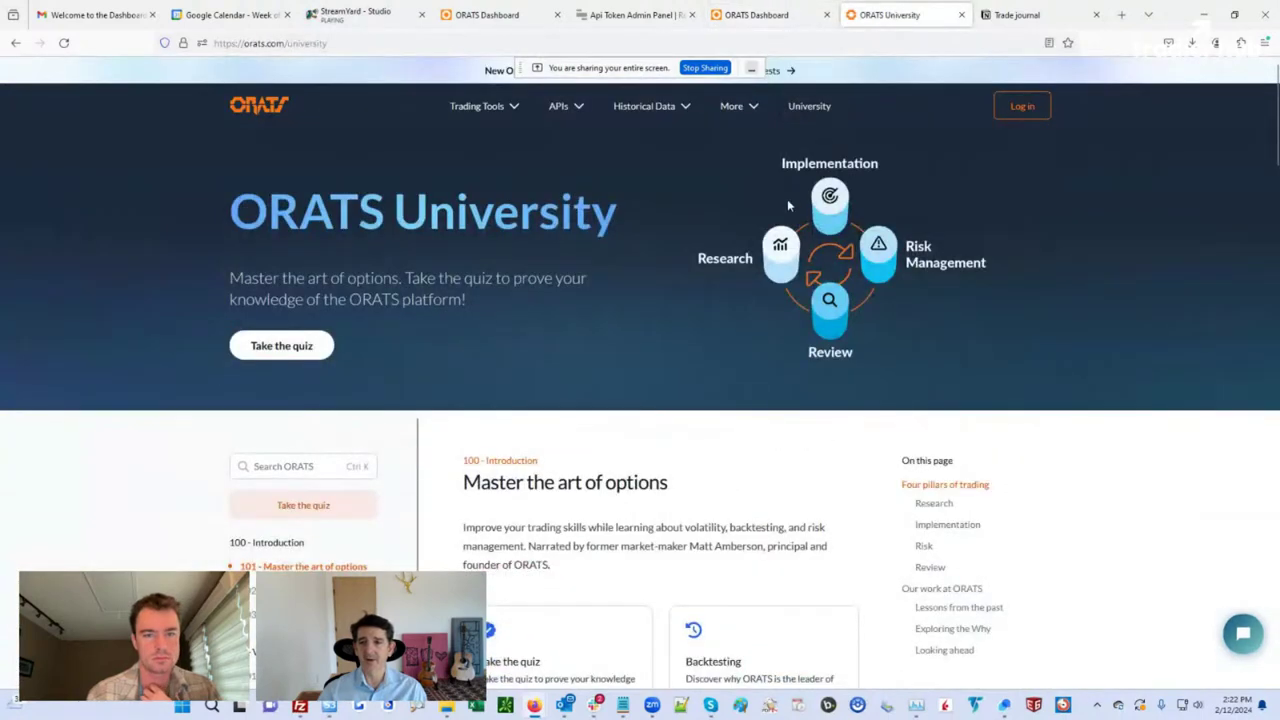